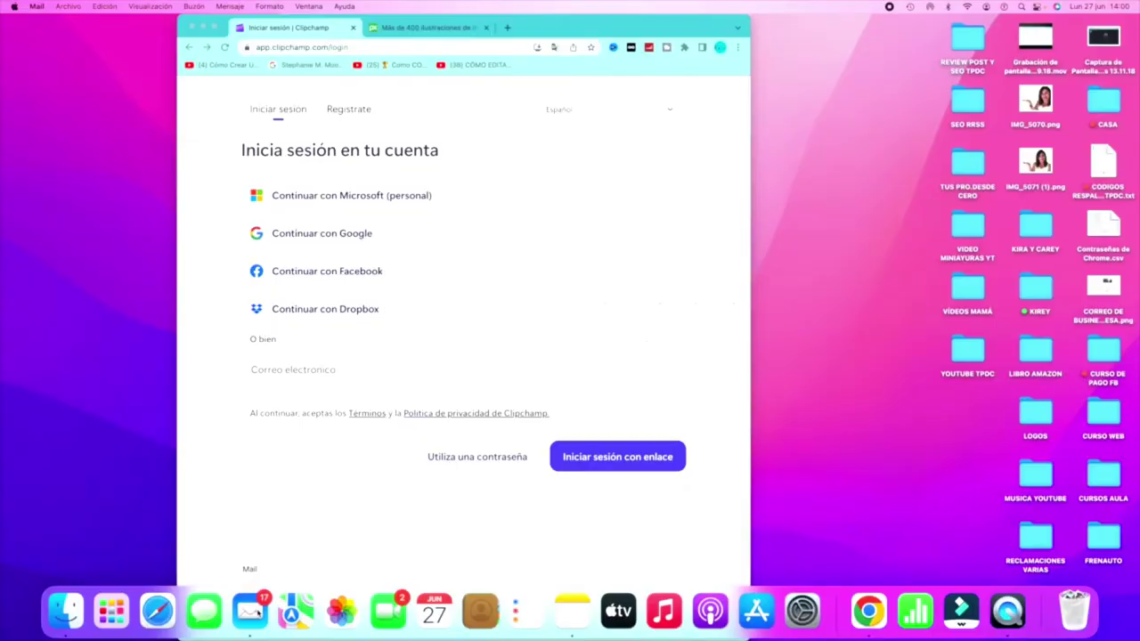
Step: Switch to Mail, sign in to Clipchamp through the emailed magic link, and make the browser full screen
left_click(257, 609)
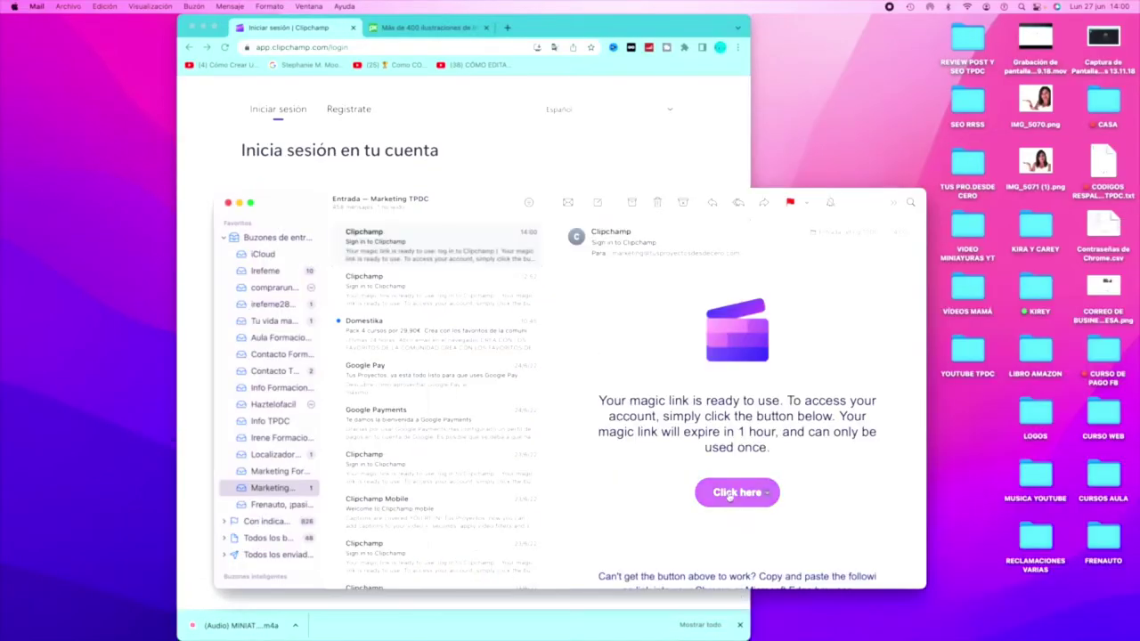
left_click(729, 497)
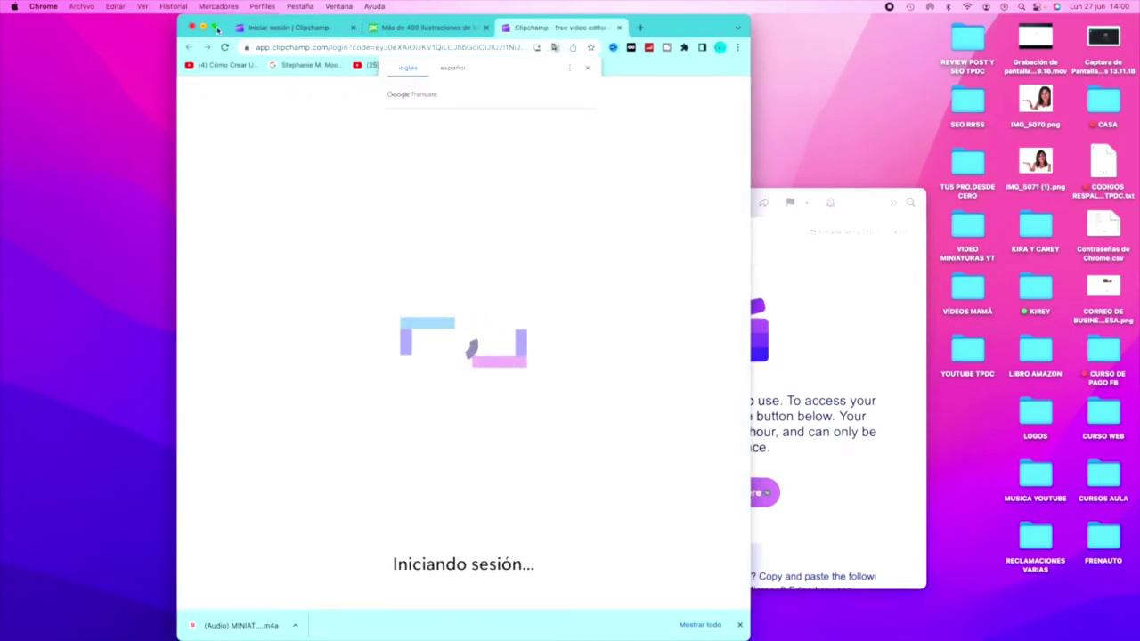
left_click(215, 28)
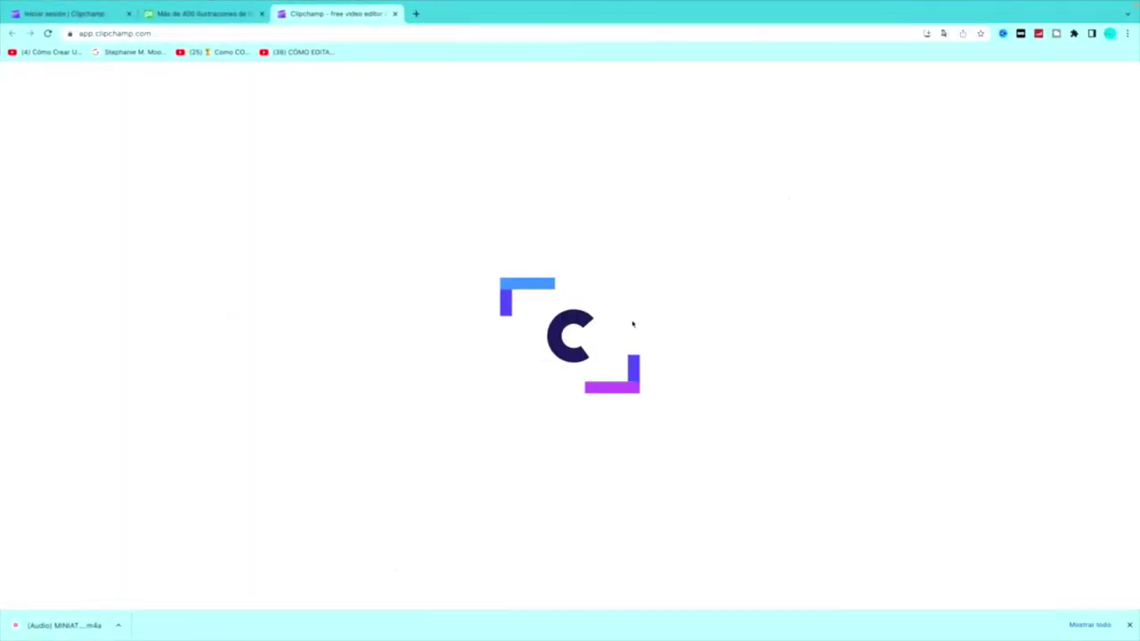
Step: Look over the home page's templates and existing videos, and create a new video project
scroll(454, 392, "down", 3)
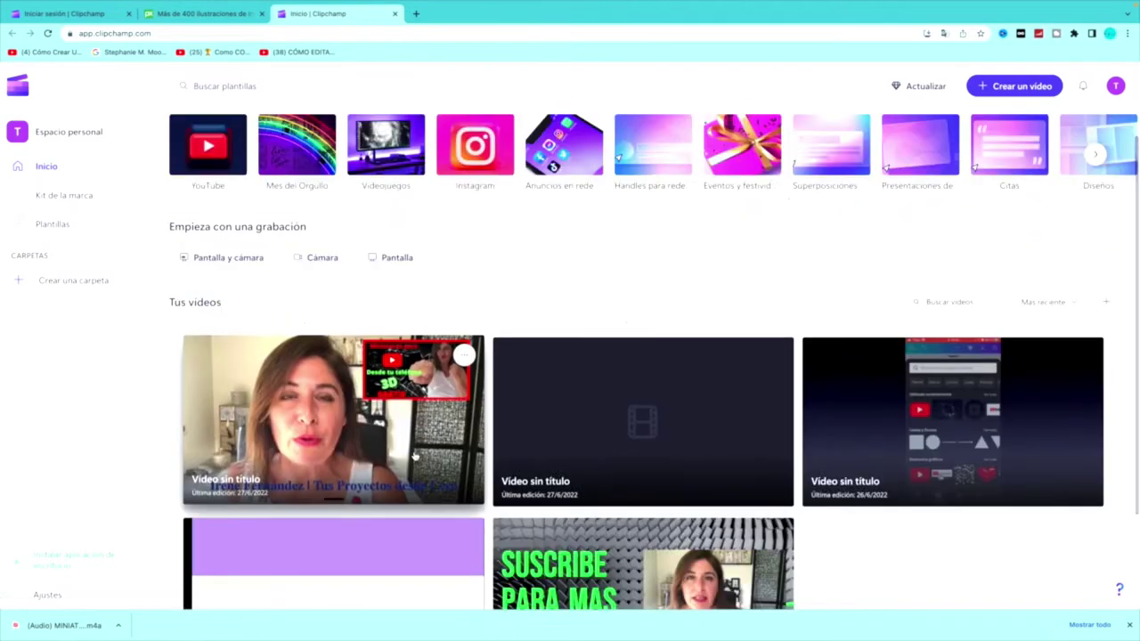
scroll(459, 365, "up", 3)
scroll(588, 389, "down", 4)
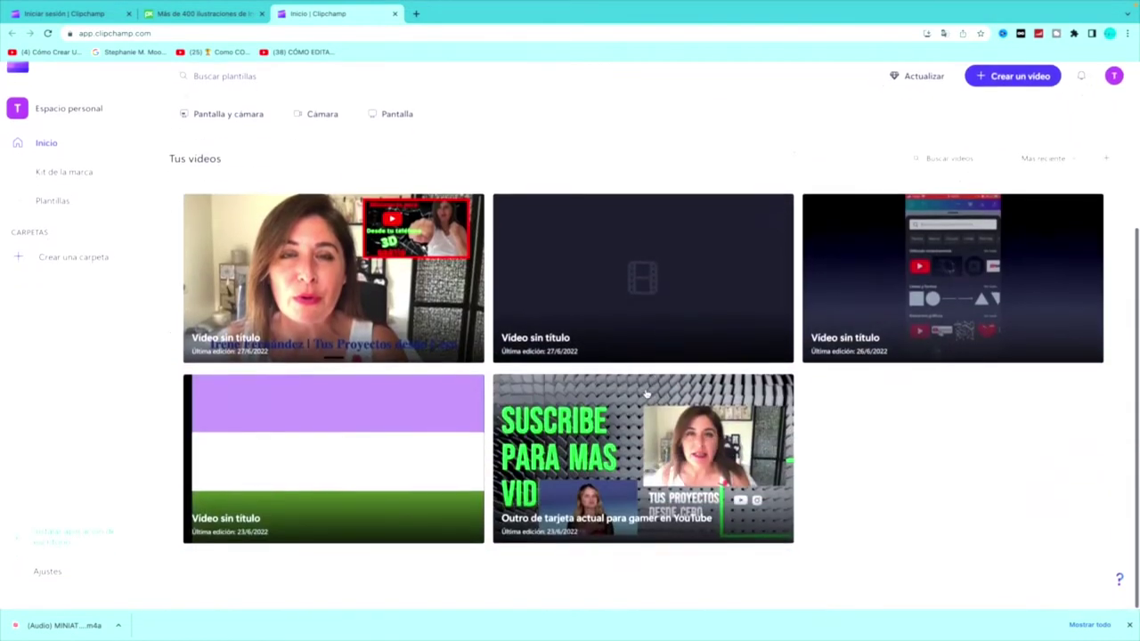
scroll(647, 395, "up", 4)
scroll(647, 394, "down", 1)
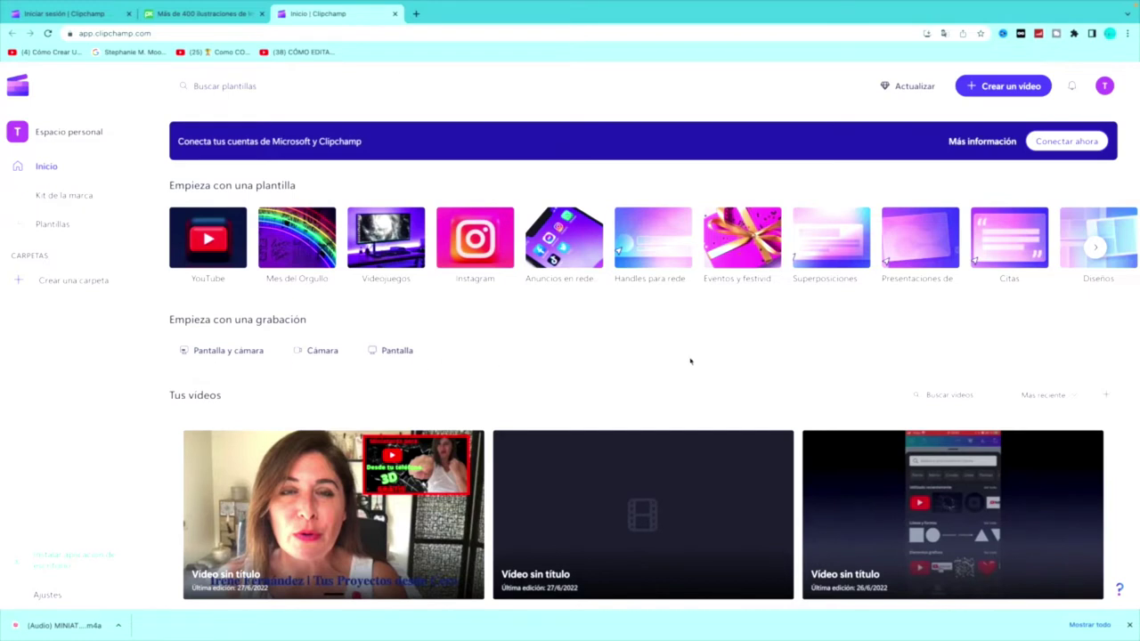
left_click(991, 89)
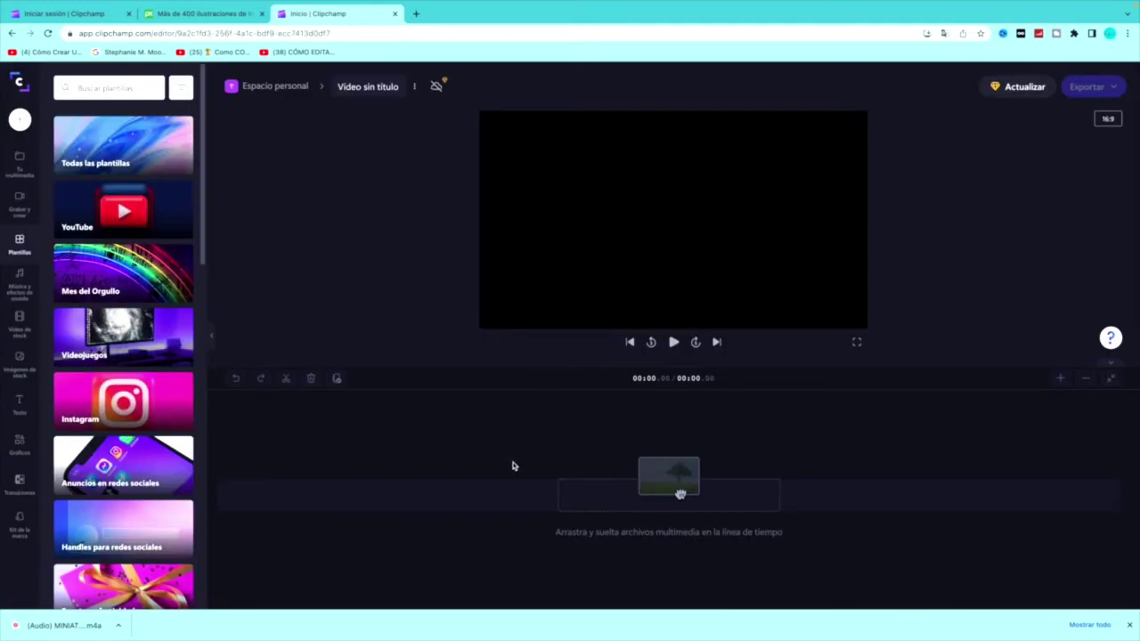
Step: Look through the project media, recording options, templates, music and sound effects, stock videos and stock images
left_click(22, 156)
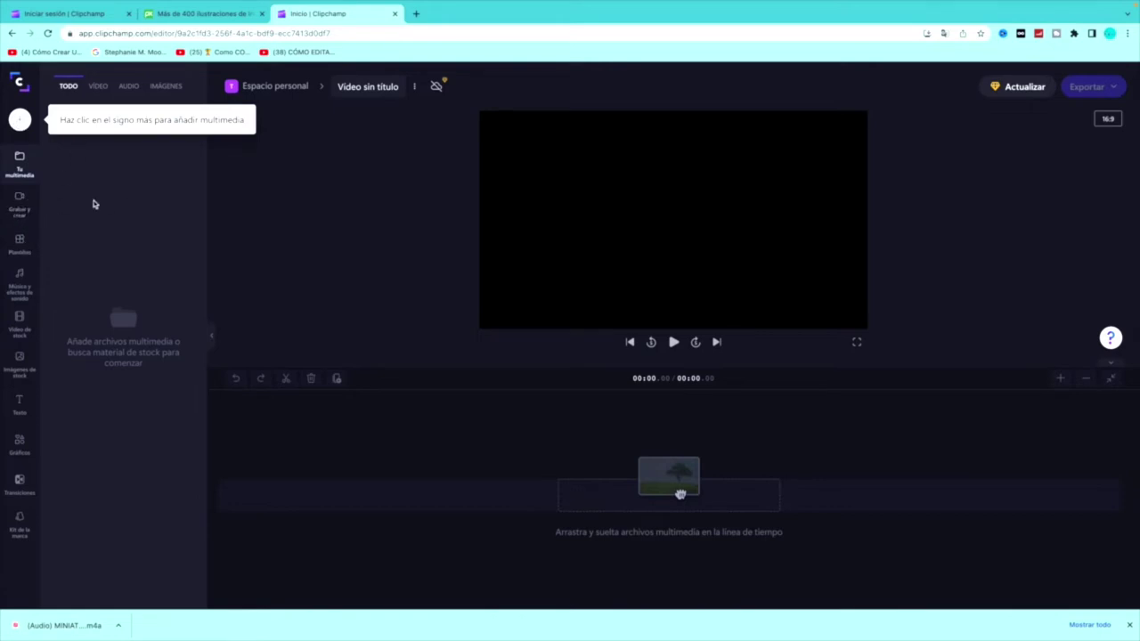
left_click(20, 203)
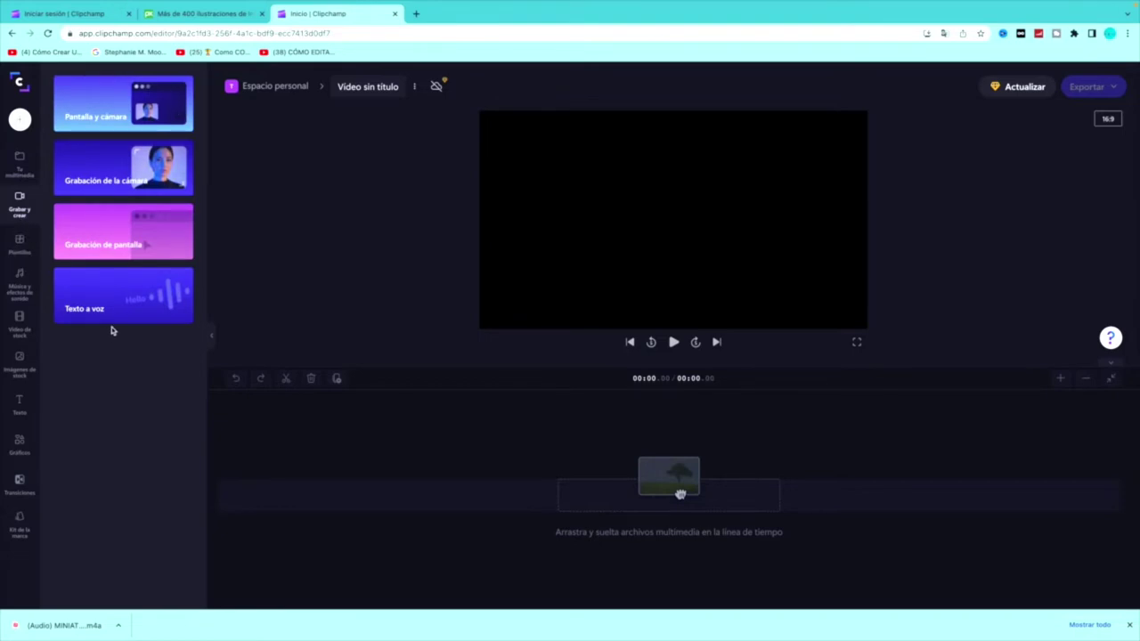
left_click(20, 246)
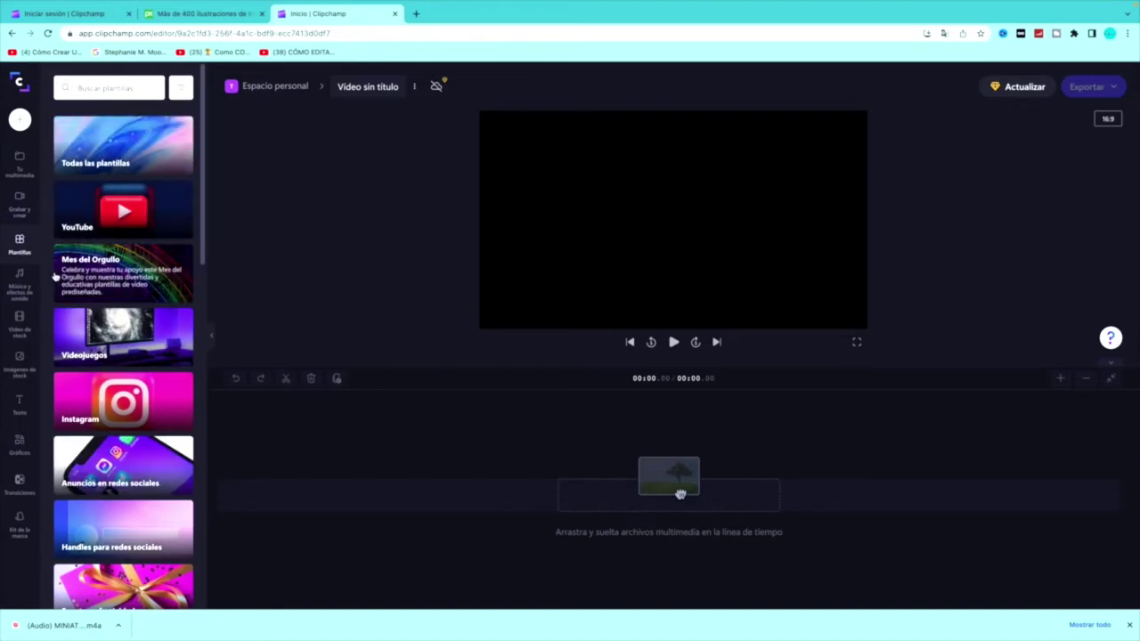
left_click(25, 289)
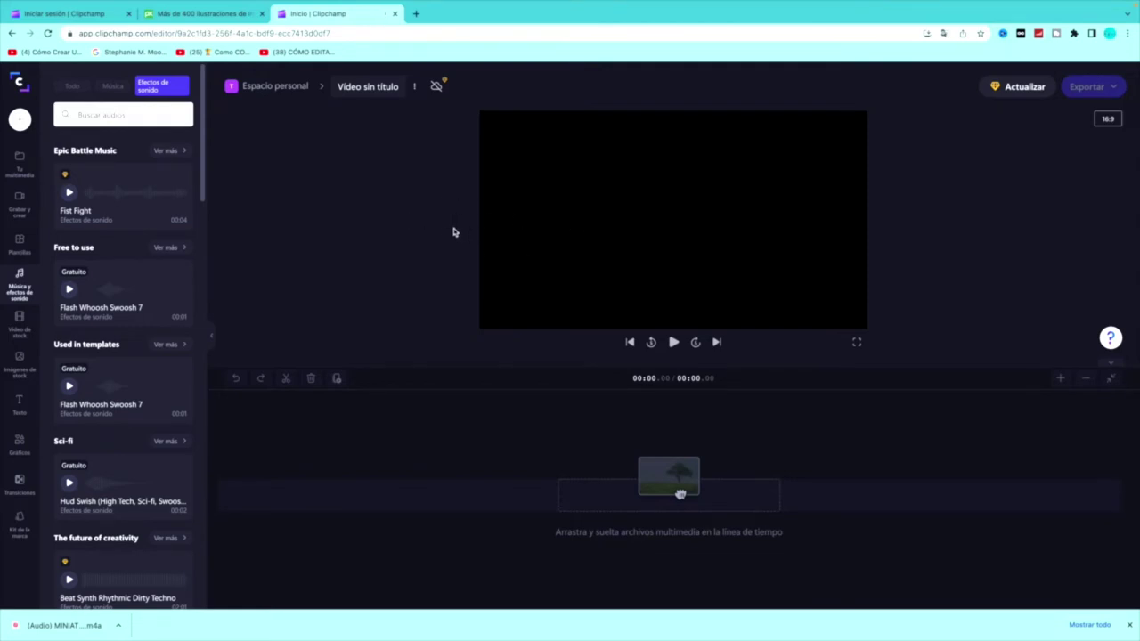
left_click(15, 327)
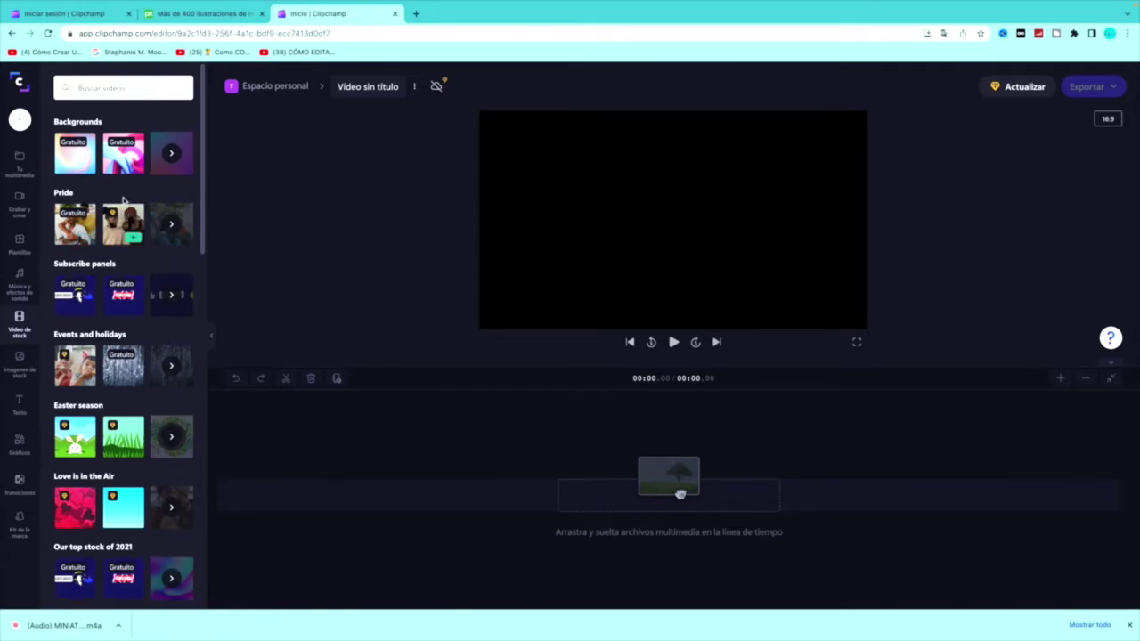
left_click(20, 361)
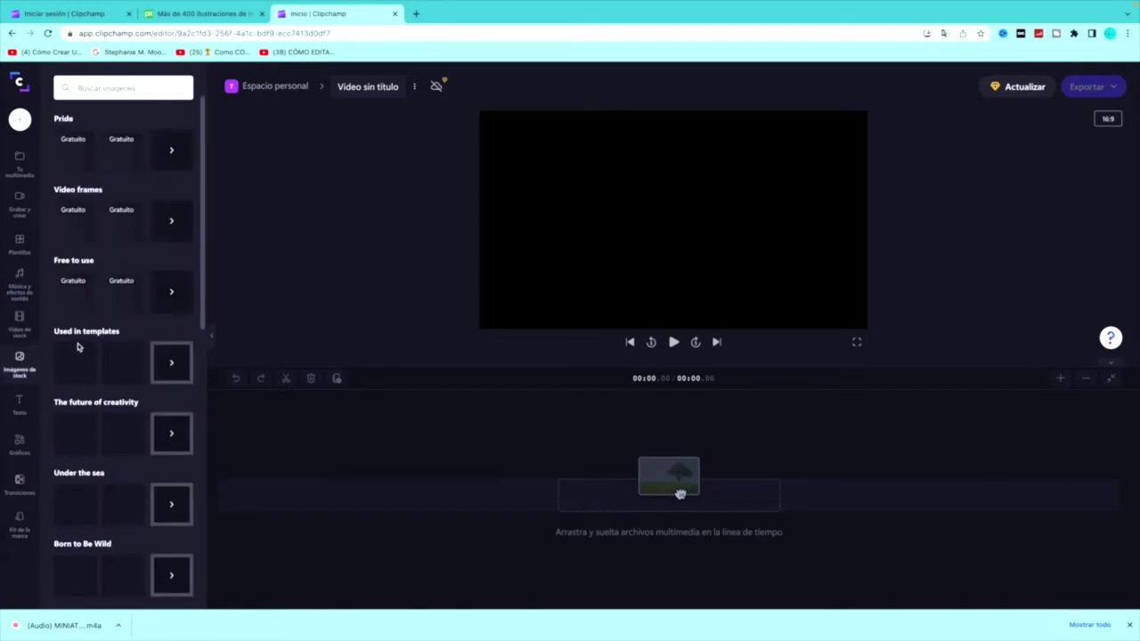
scroll(74, 352, "down", 1)
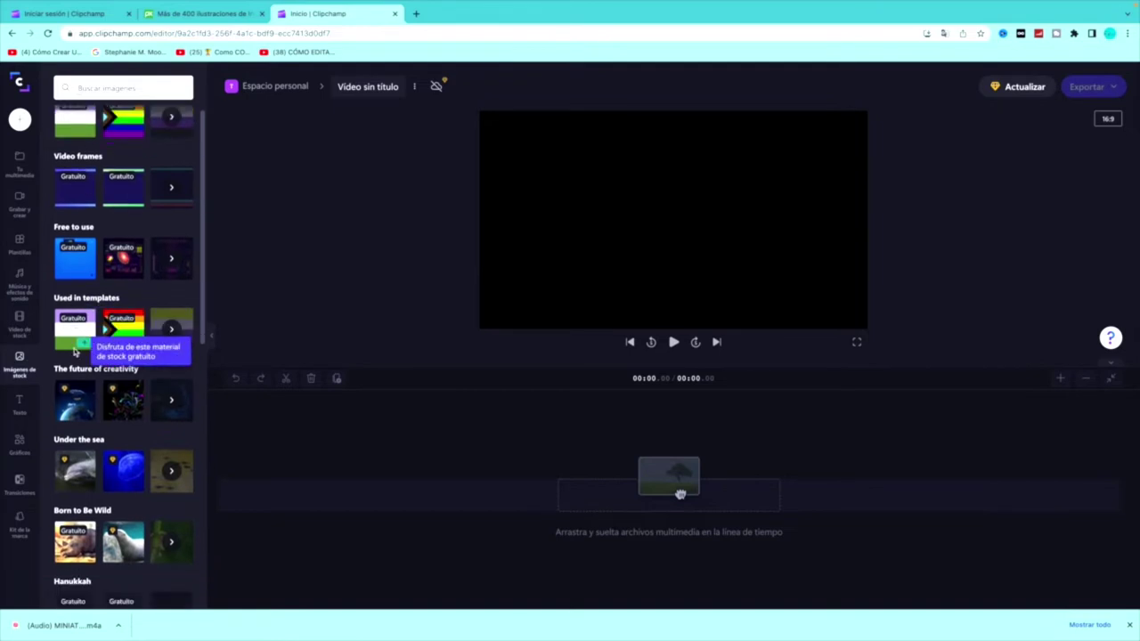
scroll(89, 343, "up", 2)
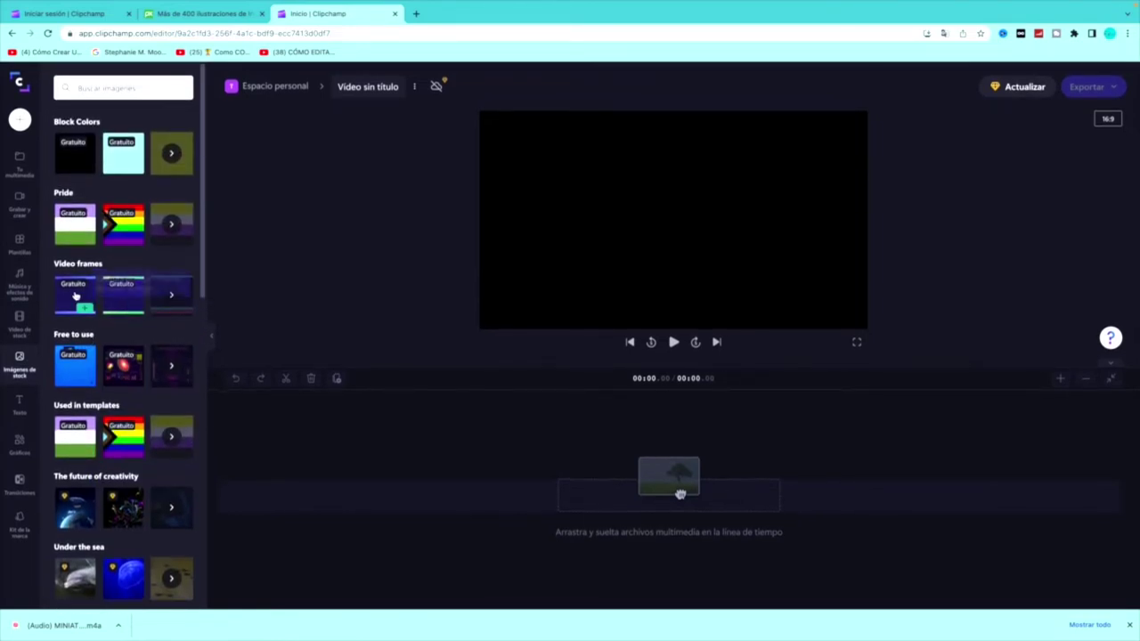
Step: Look through the text styles, graphics, GIPHY animations, transitions and brand kit
left_click(19, 402)
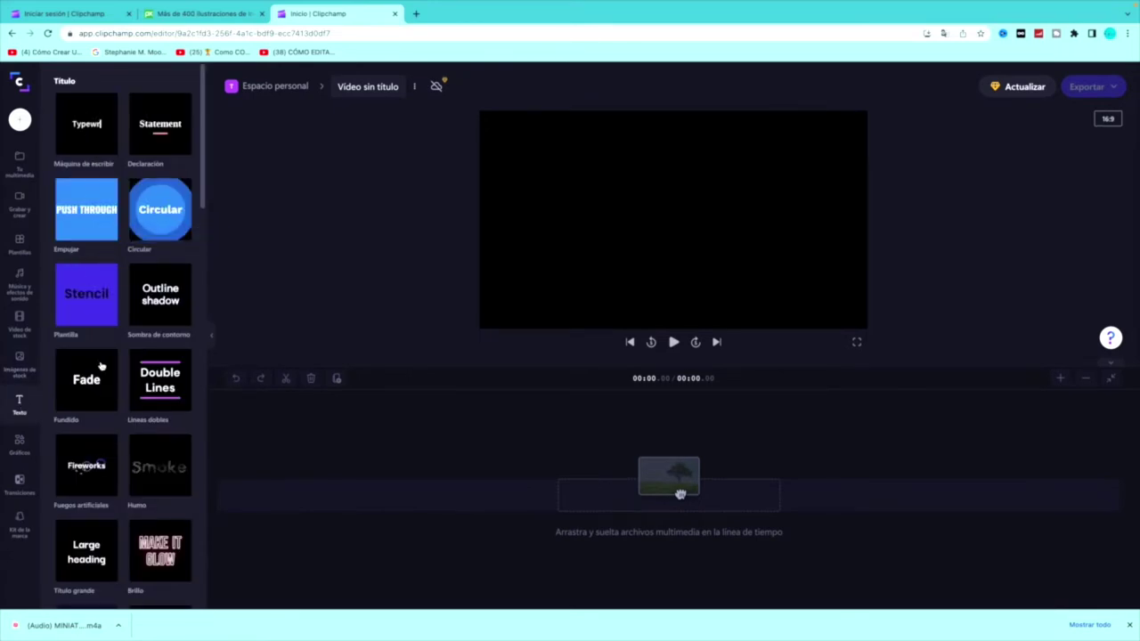
left_click(19, 446)
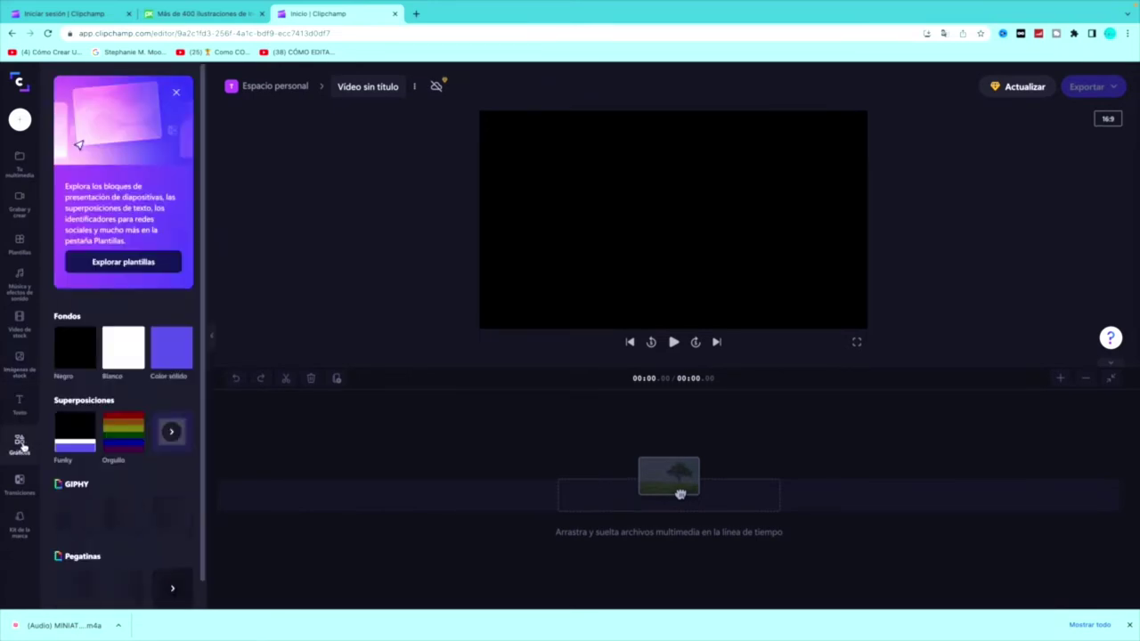
mouse_move(84, 358)
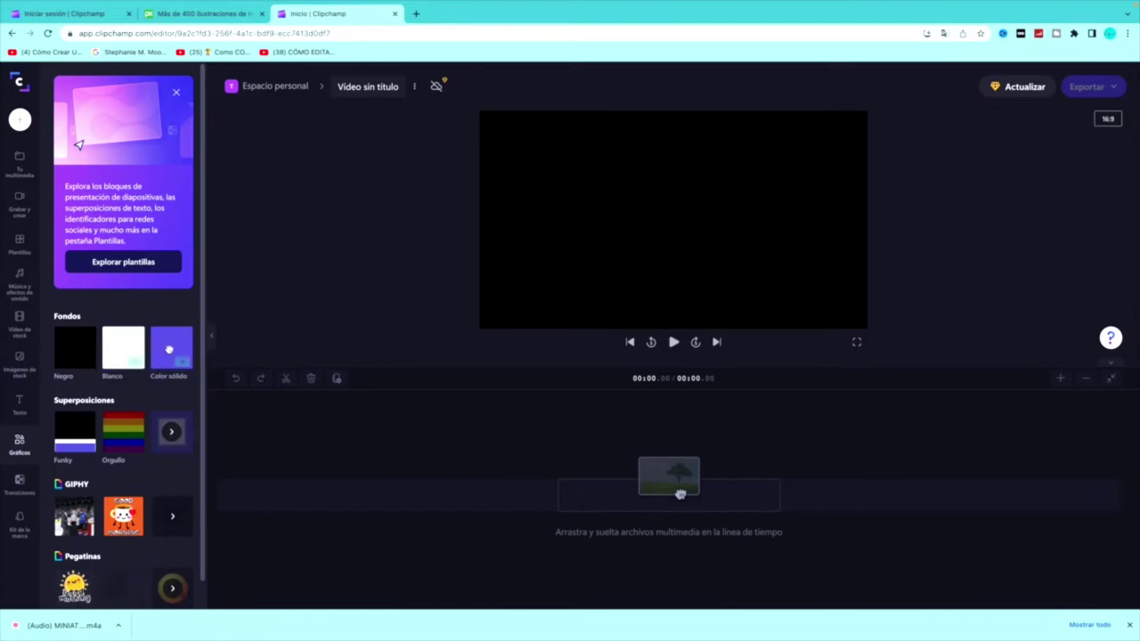
scroll(81, 419, "down", 1)
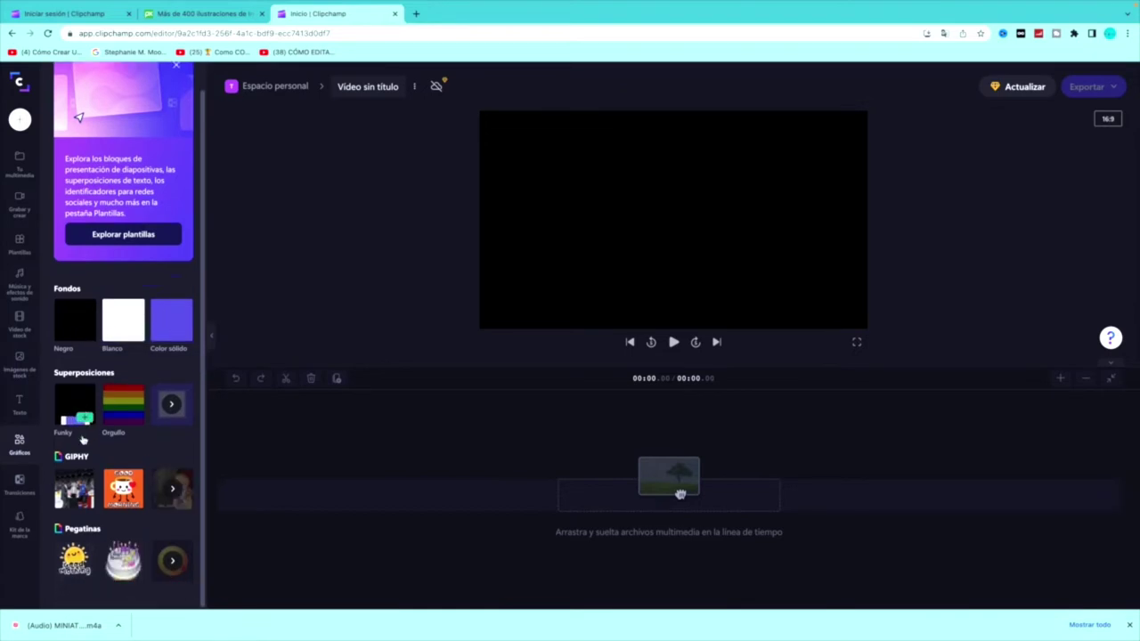
left_click(182, 488)
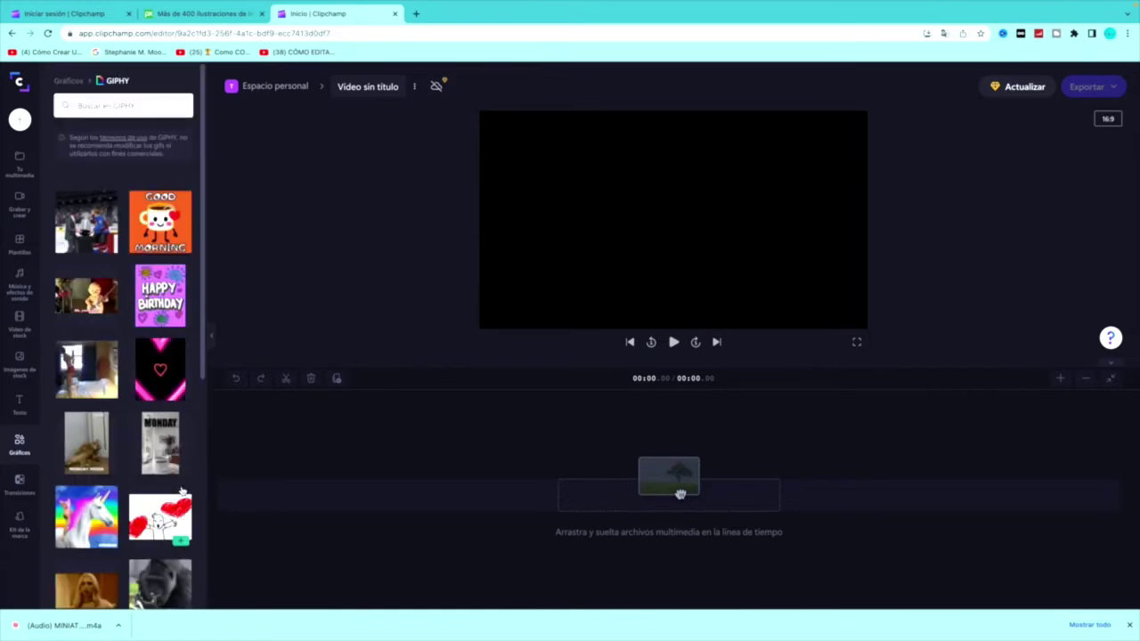
scroll(87, 289, "down", 2)
scroll(86, 356, "down", 3)
scroll(87, 357, "up", 3)
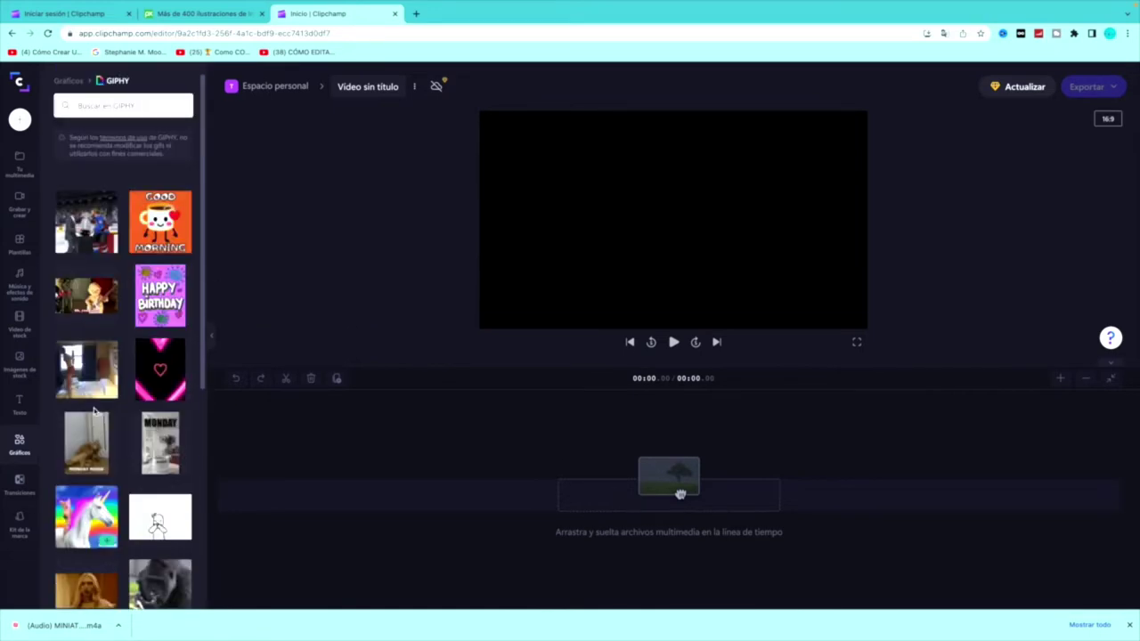
left_click(29, 482)
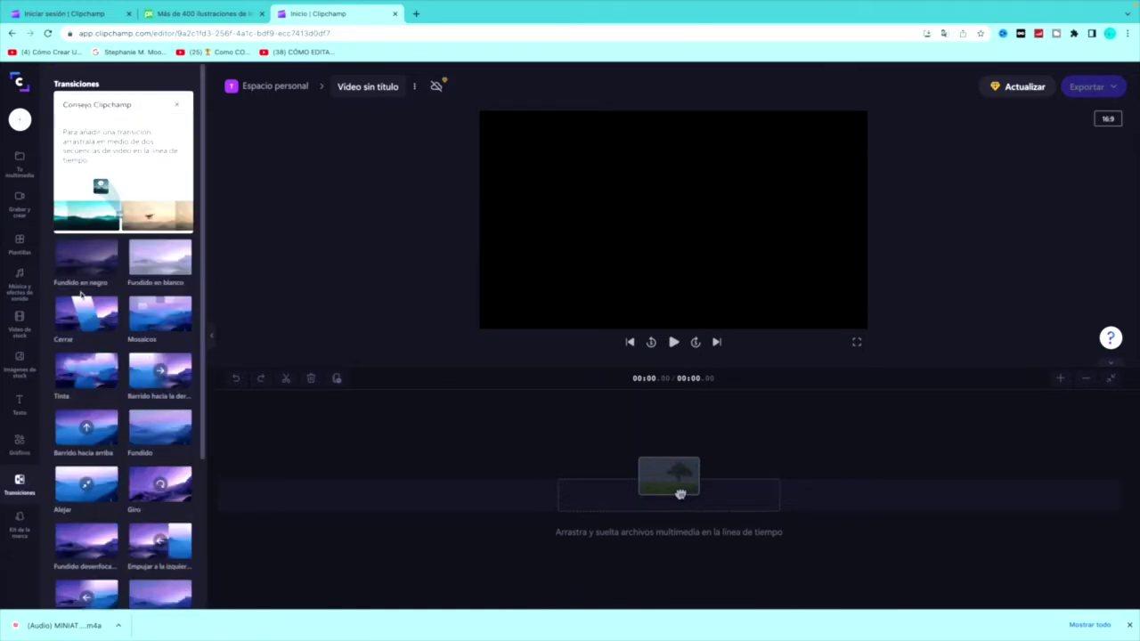
left_click(20, 524)
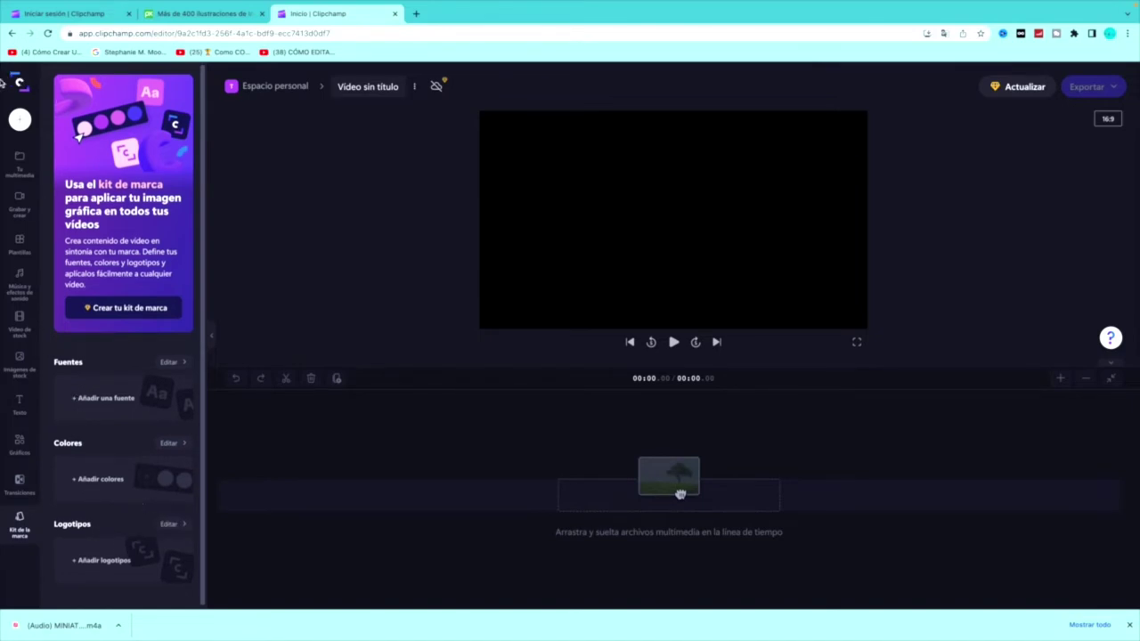
Step: Return to the project media and review the sources available for importing files
left_click(20, 169)
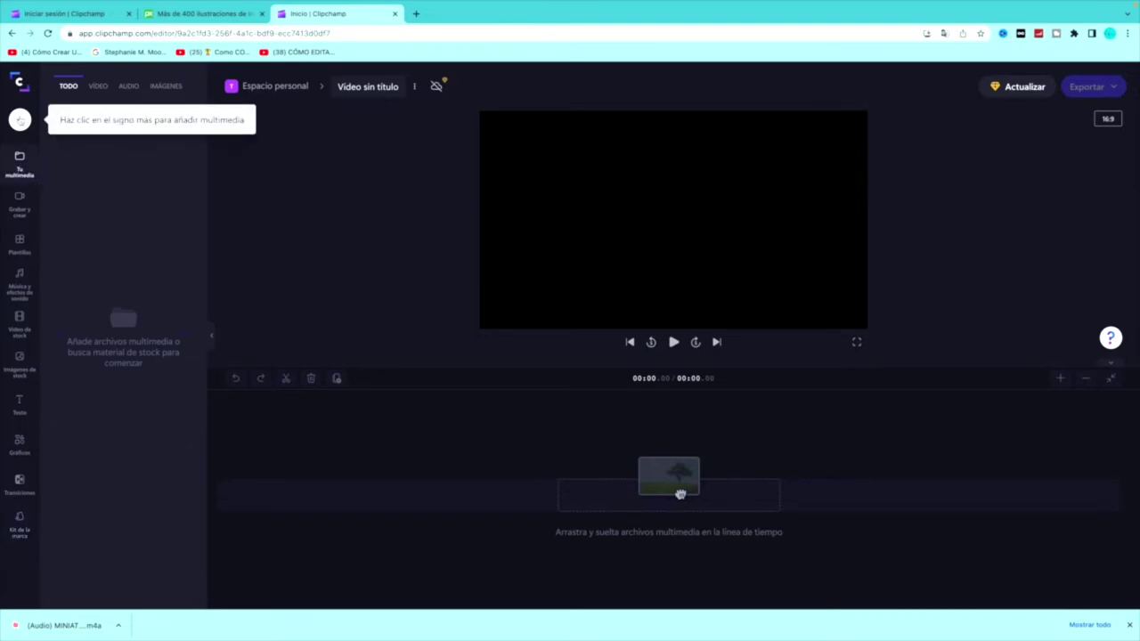
left_click(19, 121)
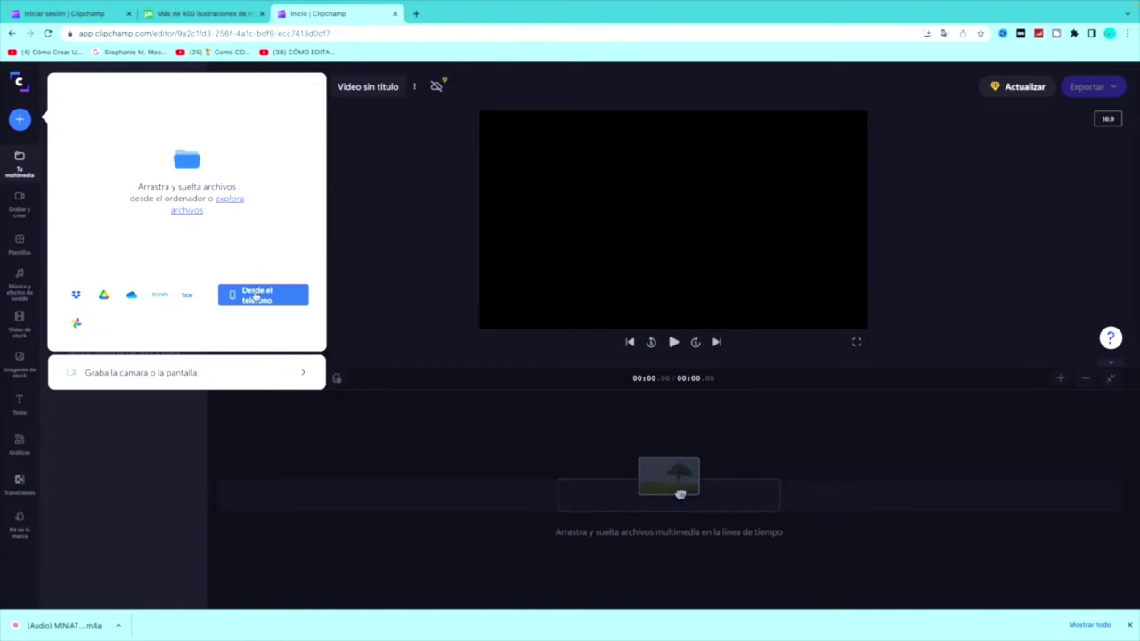
left_click(314, 89)
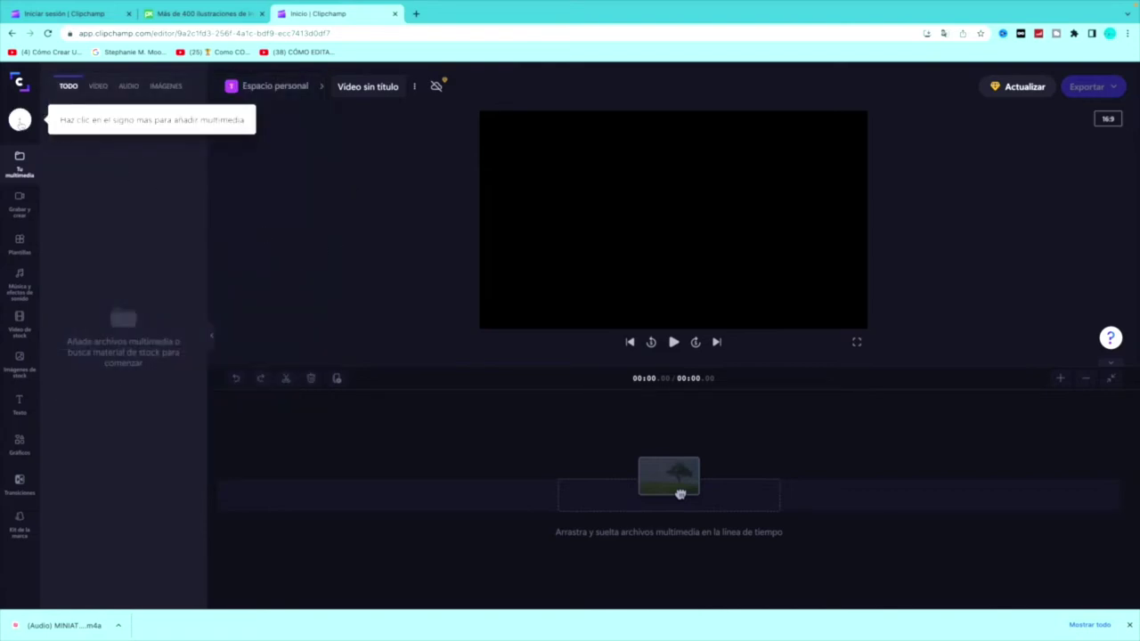
Step: Reopen the media import options, take the browser out of full screen, and open the desktop folder VIDEO MINIAYURAS YT
left_click(19, 119)
mouse_move(8, 3)
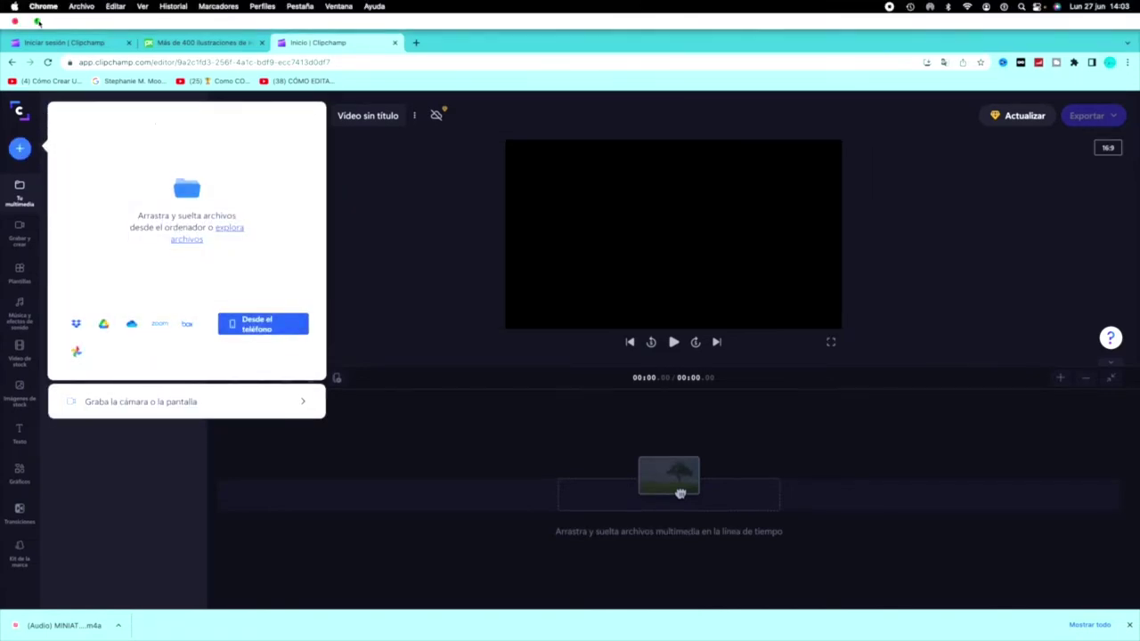
left_click(37, 21)
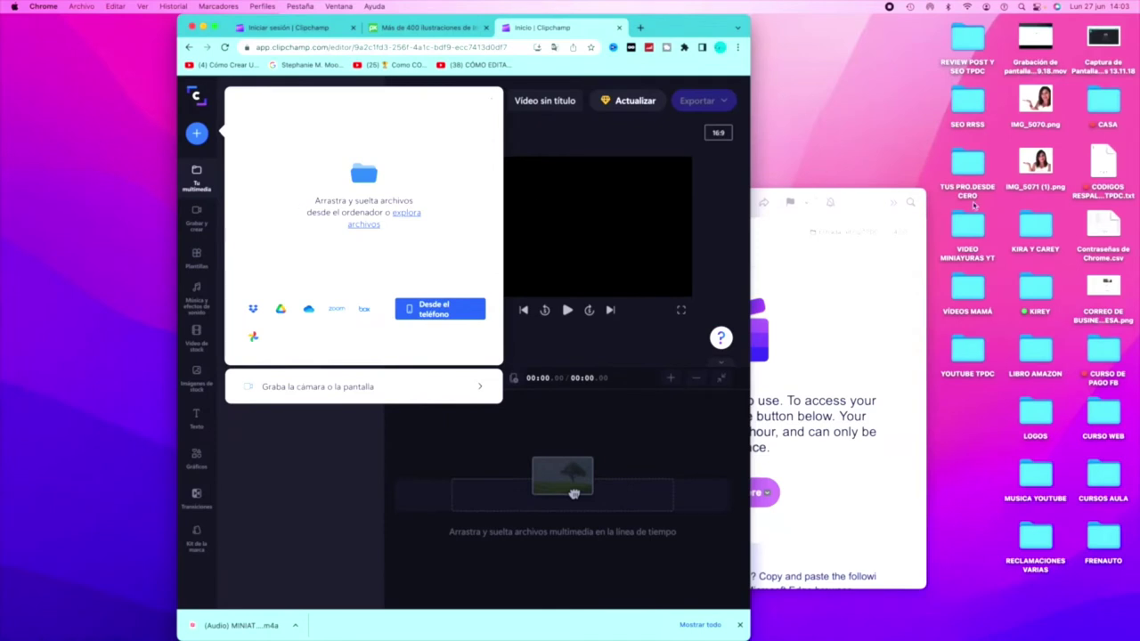
left_click(969, 228)
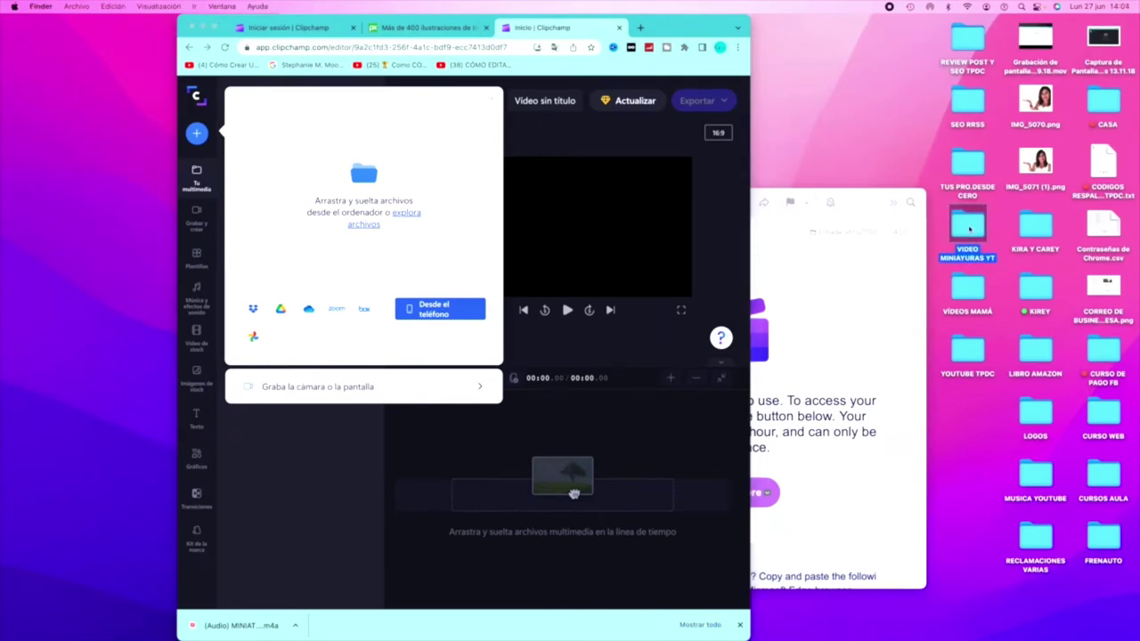
double_click(969, 229)
Step: Import MINIATURAS YT 3D.mp4, Miniaturas para copia.png and RPReplay_Final1655810349.MP4 from the folder into the project media
left_click_drag(1070, 239, 364, 196)
left_click(197, 134)
left_click_drag(1035, 378, 364, 213)
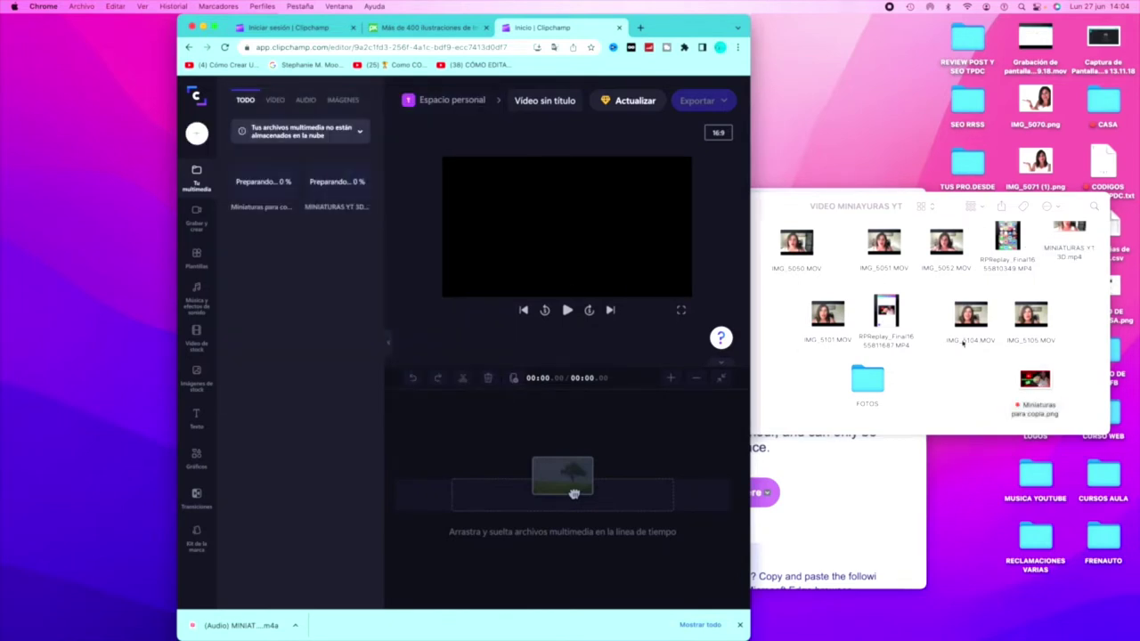
left_click(826, 236)
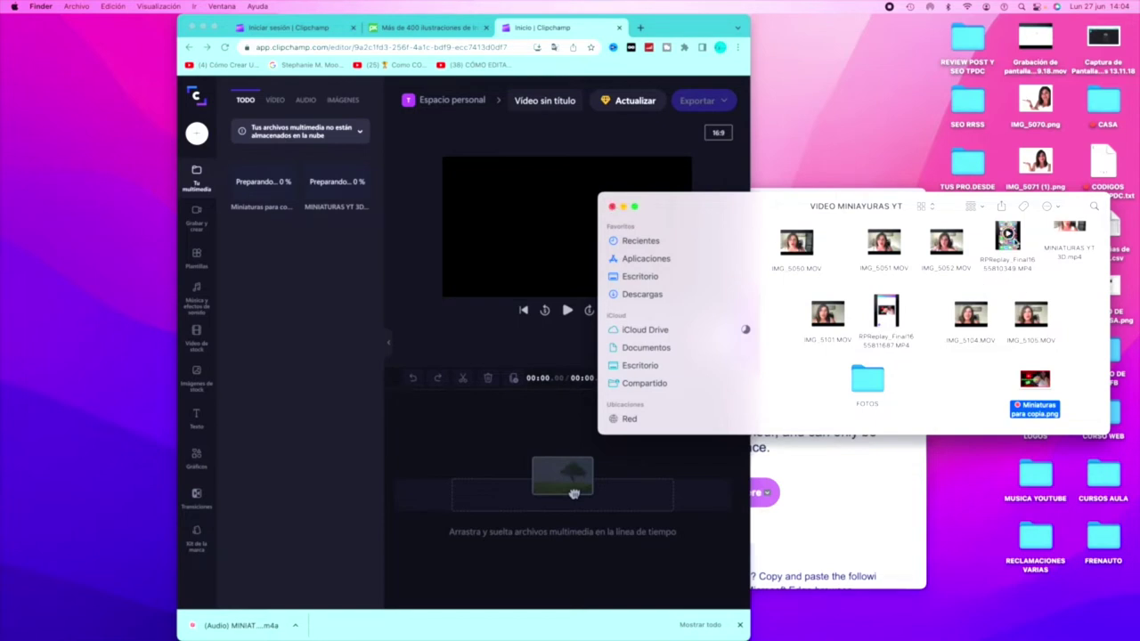
left_click_drag(1007, 236, 389, 234)
left_click(766, 213)
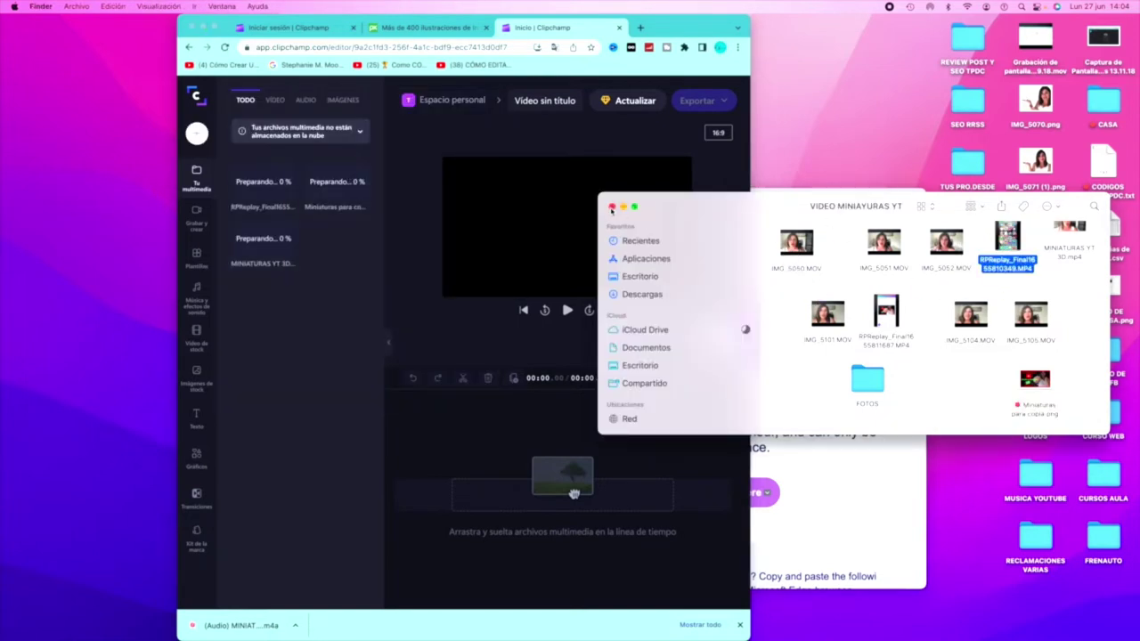
Step: Close the current folder and open the EFECTOS,PANTALLAS subfolder inside the desktop folder YOUTUBE TPDC
key("super+w")
double_click(969, 355)
scroll(758, 334, "up", 2)
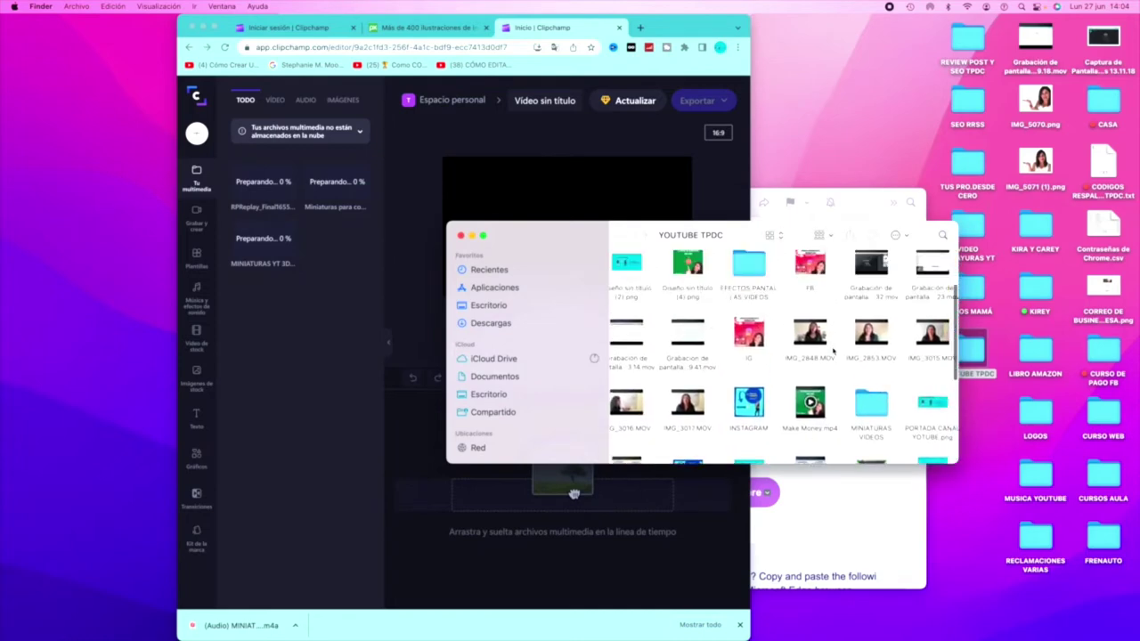
left_click(758, 334)
double_click(758, 334)
Step: Import SIGUENOS, PARA YOUTUBE.png and present-308373_640.png into the project media
left_click_drag(880, 341, 303, 250)
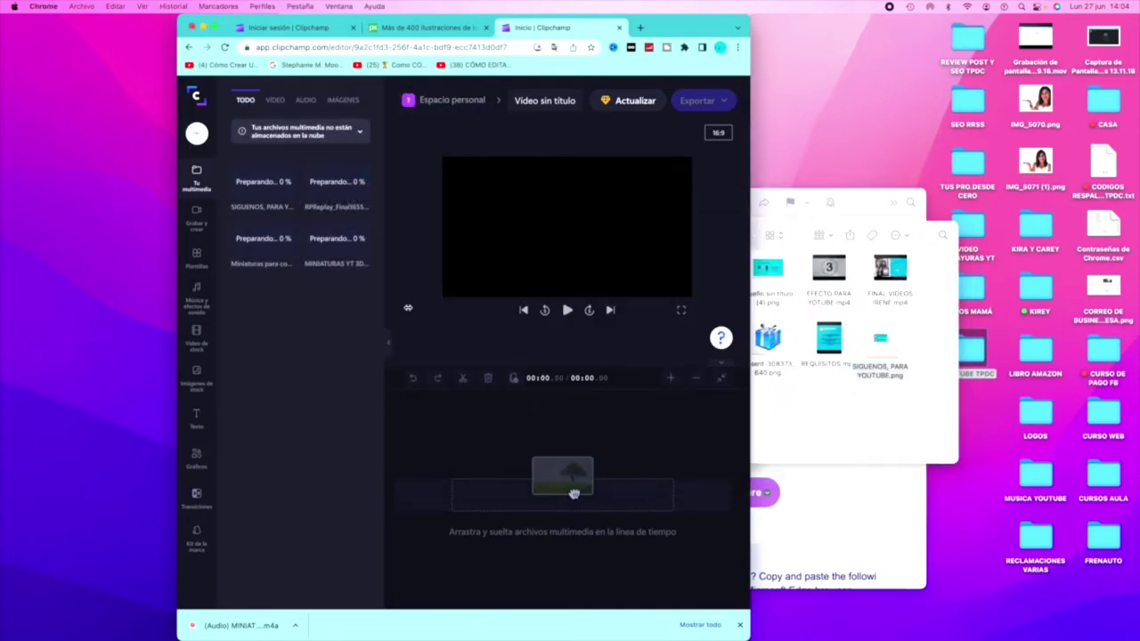
left_click(817, 398)
left_click_drag(768, 341, 312, 285)
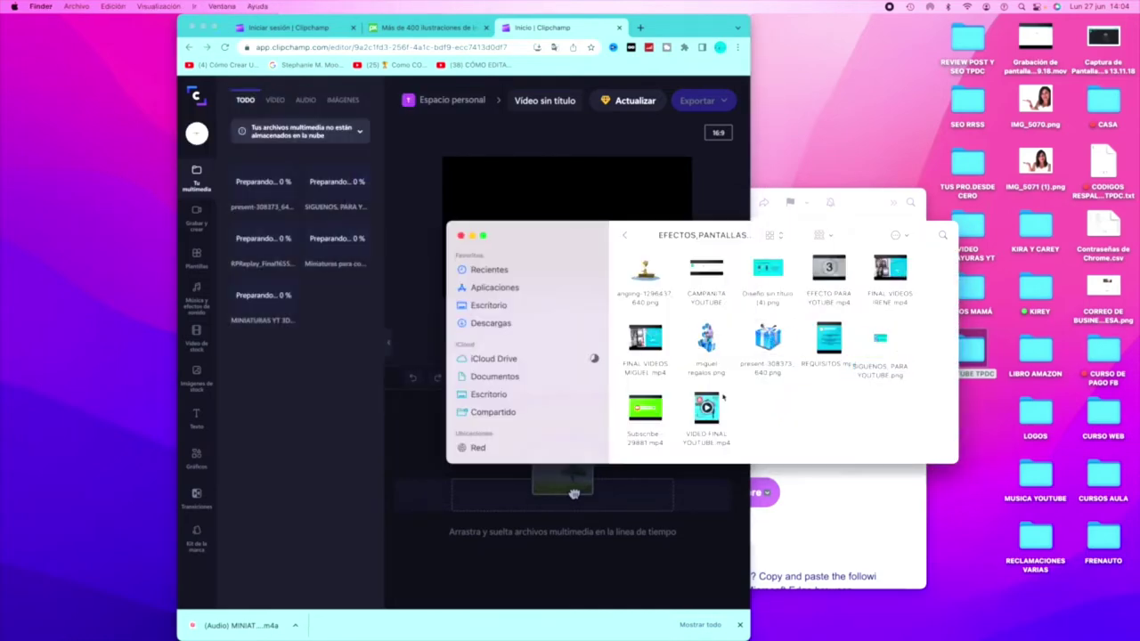
Step: Import Subscribe - 29881.mp4 and Believe - NEFFEX.mp3 from the MUSICA YOUTUBE folder into the project media, and return the browser to full screen
left_click_drag(645, 408, 336, 285)
left_click_drag(335, 283, 335, 285)
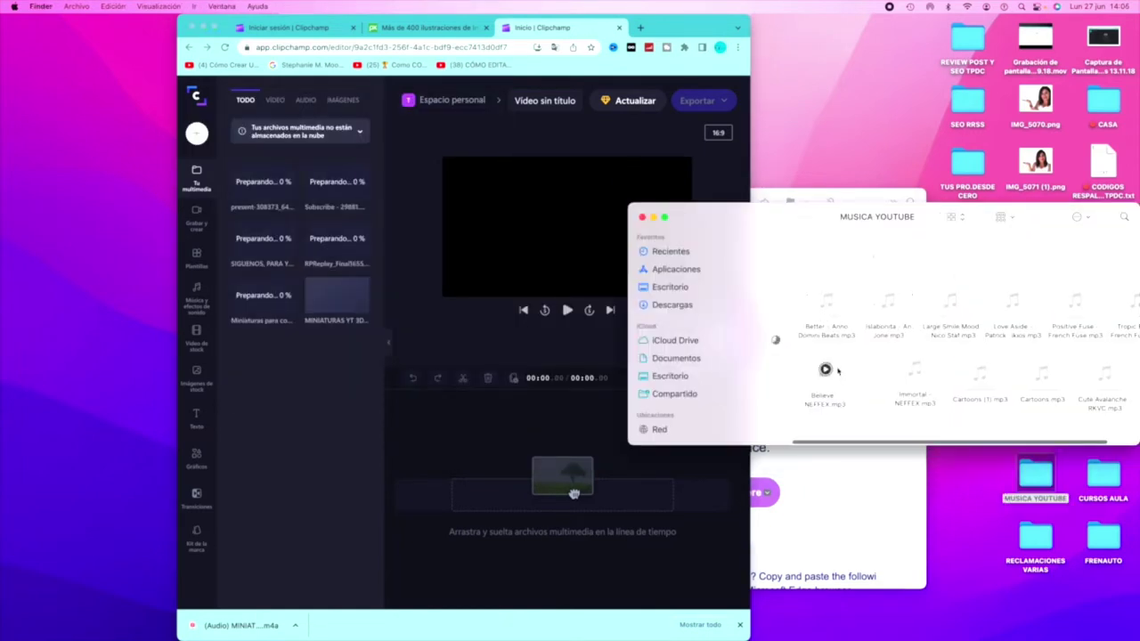
left_click_drag(823, 374, 361, 180)
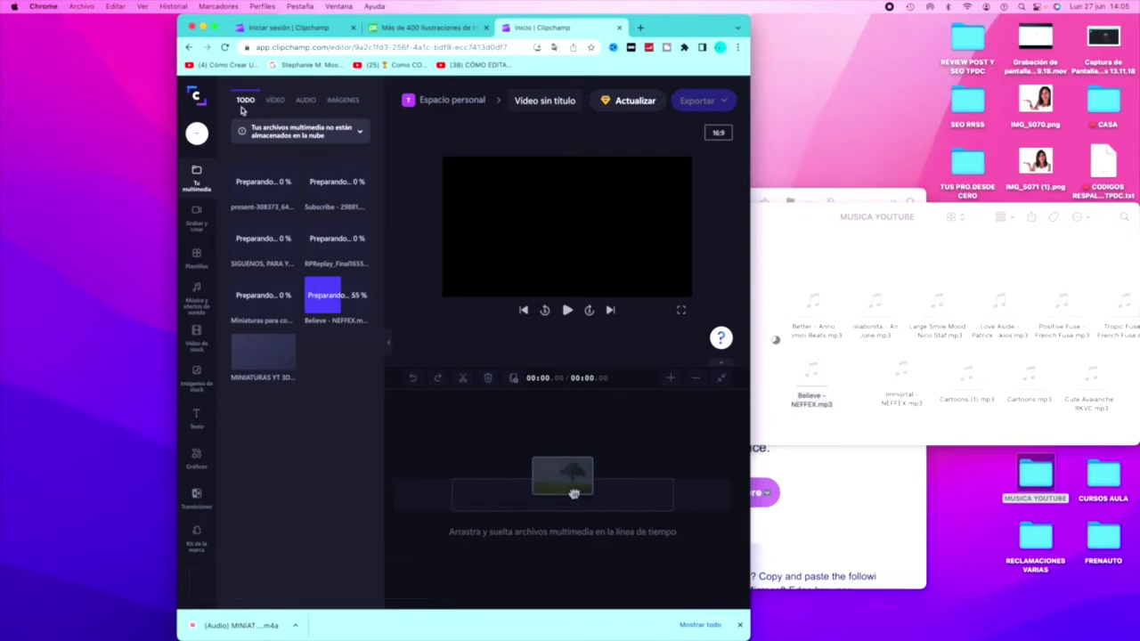
left_click(214, 28)
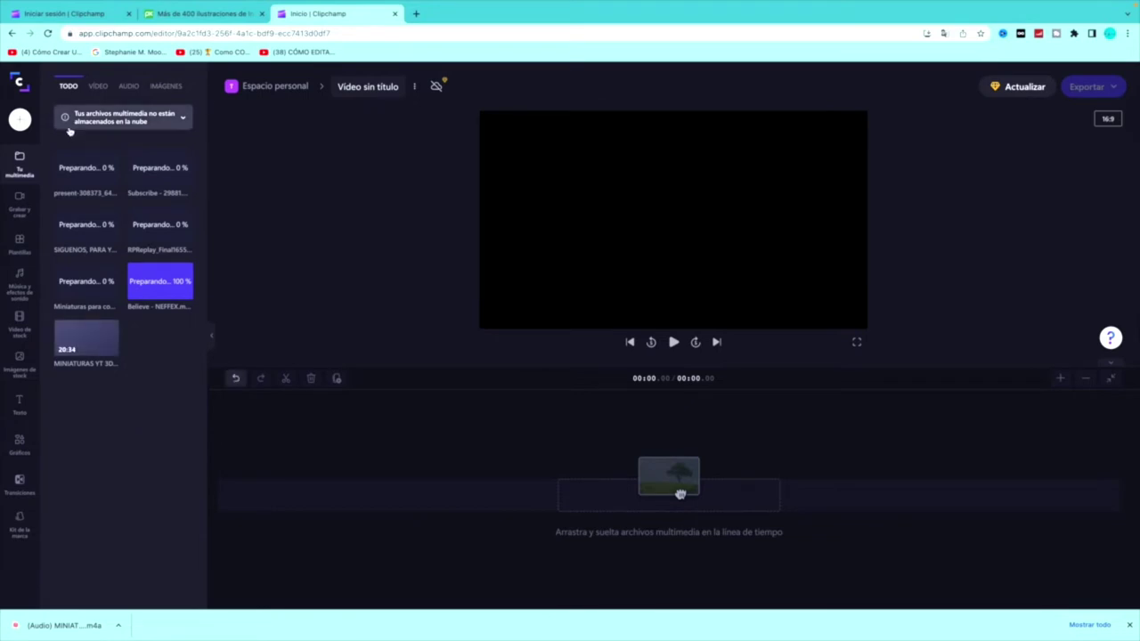
left_click(185, 120)
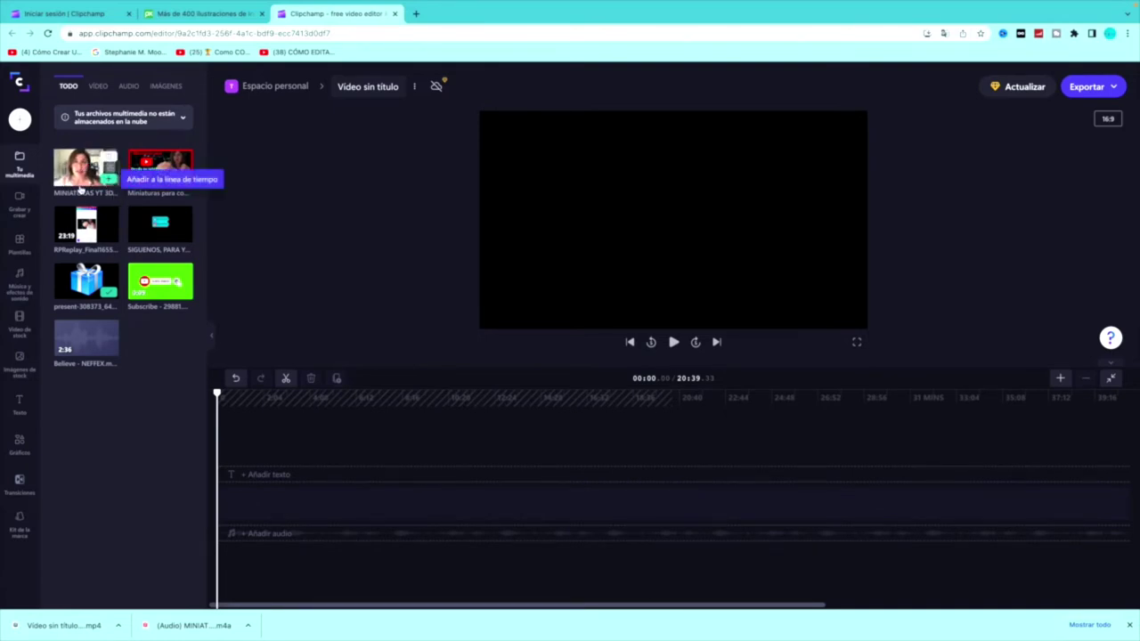
Step: Place MINIATURAS YT 3D.mp4 at the start of the timeline and review its layout and crop options without changing the framing
left_click_drag(89, 166, 254, 506)
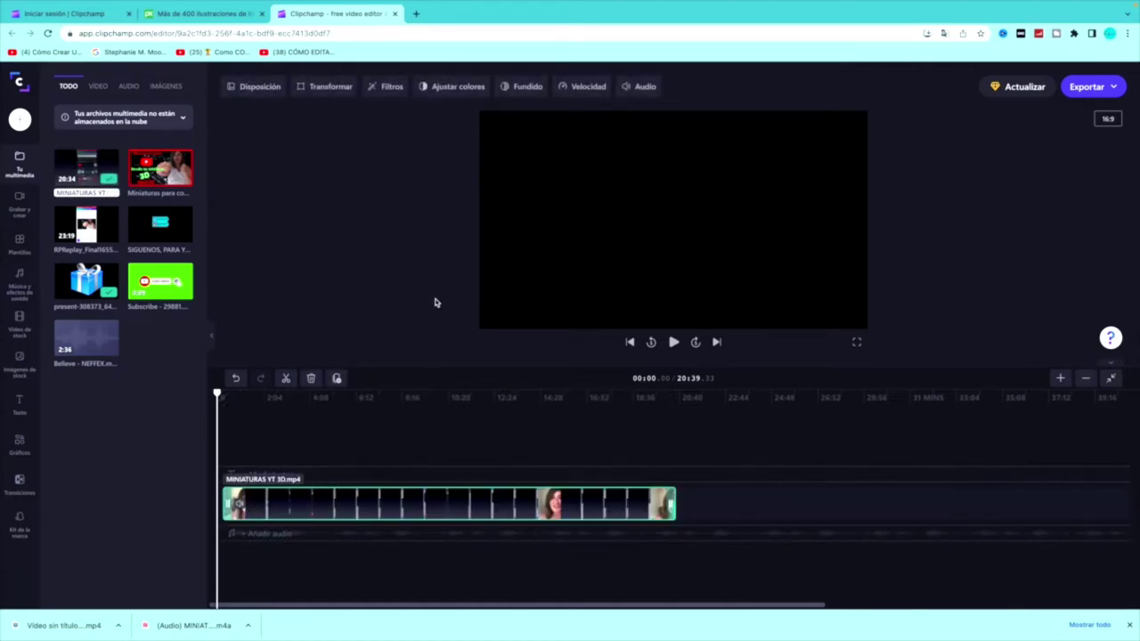
left_click(253, 90)
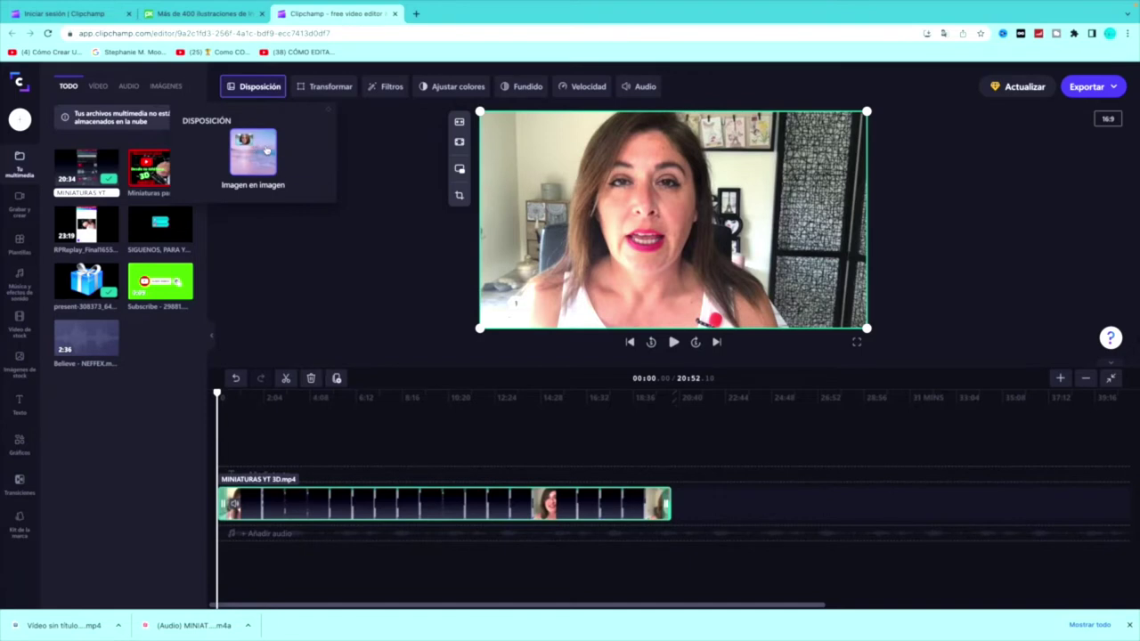
left_click(459, 195)
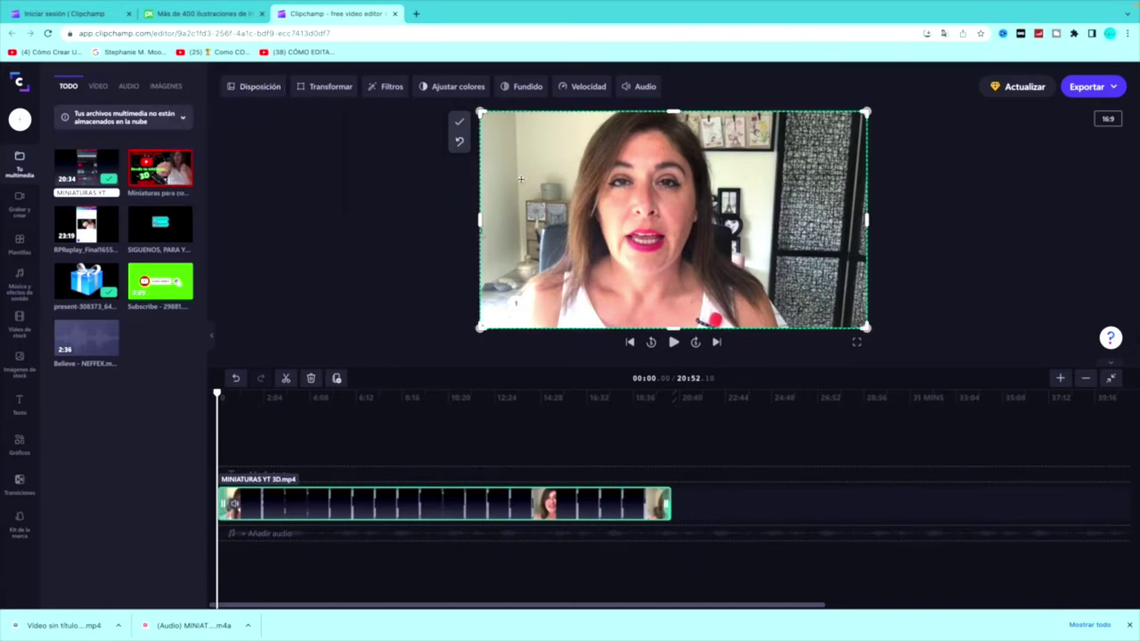
left_click(458, 122)
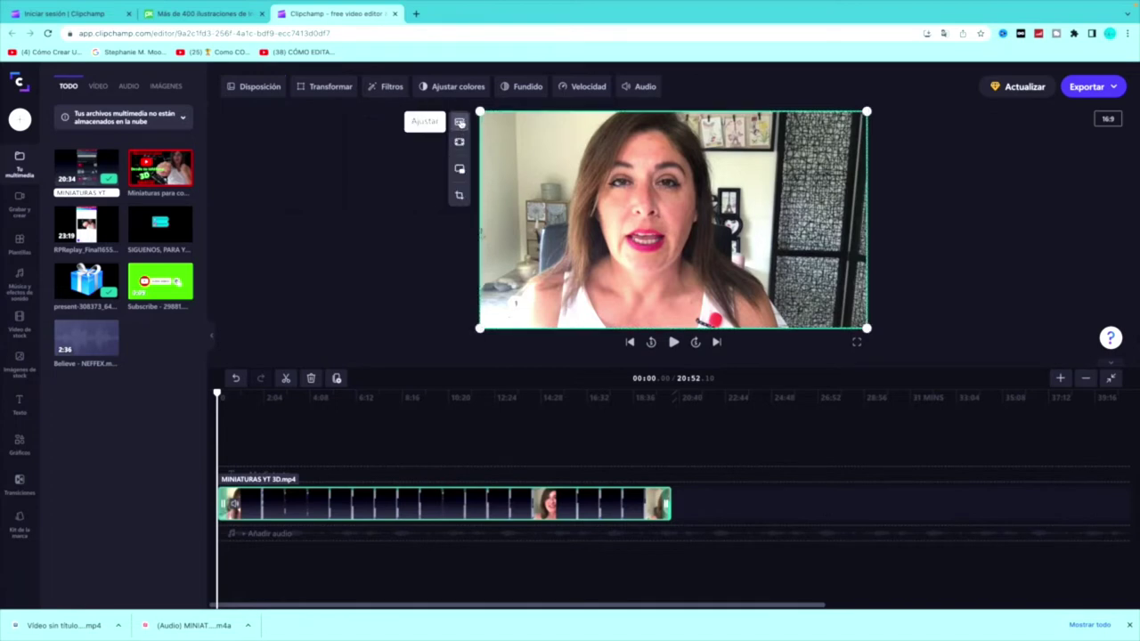
left_click(368, 122)
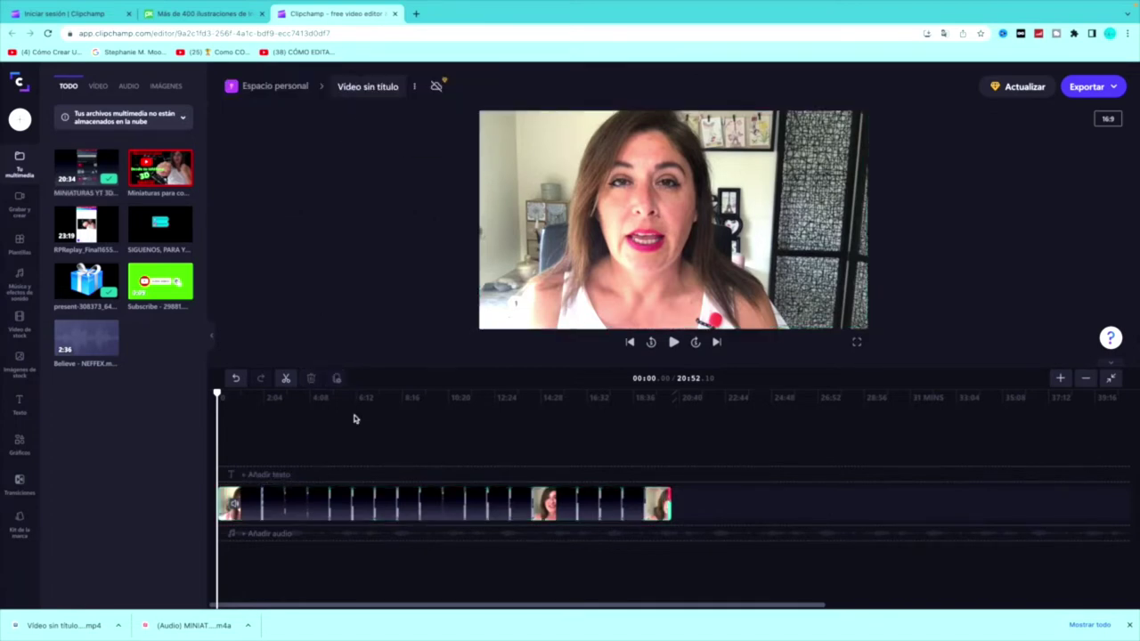
Step: Try the opacity, horizontal flip and vertical flip settings on the MINIATURAS YT 3D.mp4 clip, restoring its original orientation
left_click(330, 502)
left_click(328, 87)
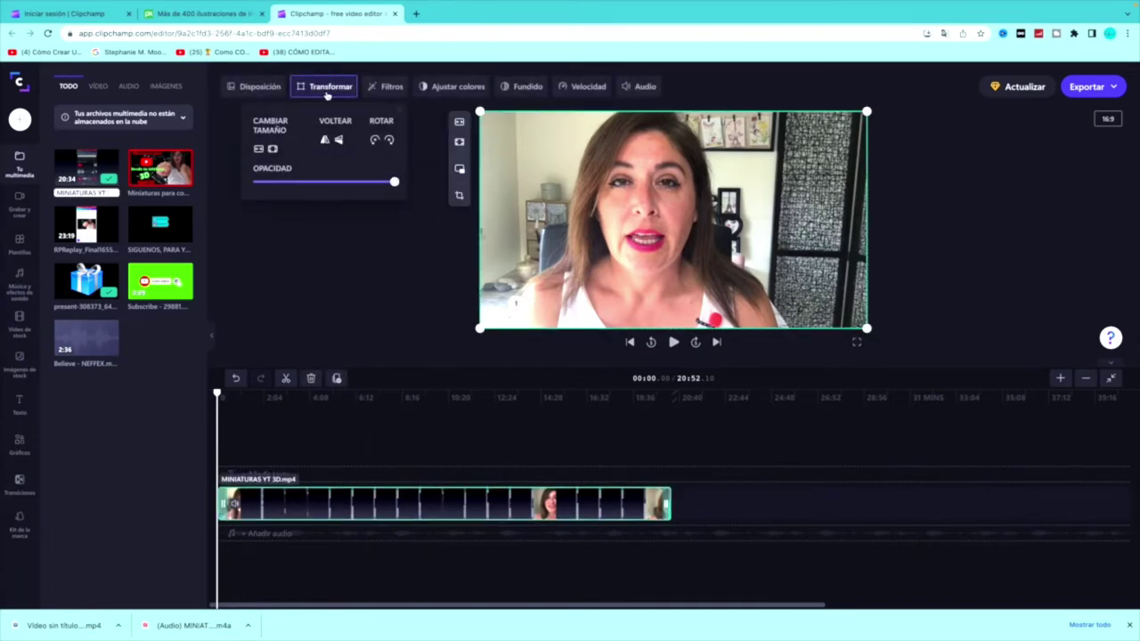
mouse_move(394, 182)
left_mouse_down()
mouse_move(235, 176)
mouse_move(411, 181)
left_mouse_up()
left_click(327, 140)
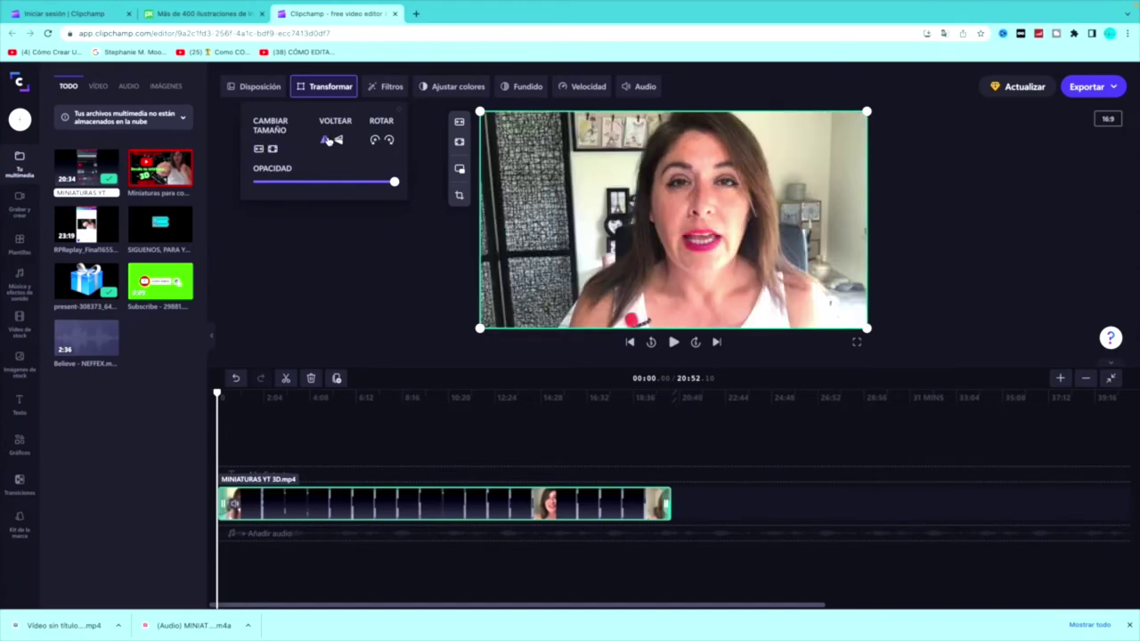
left_click(339, 140)
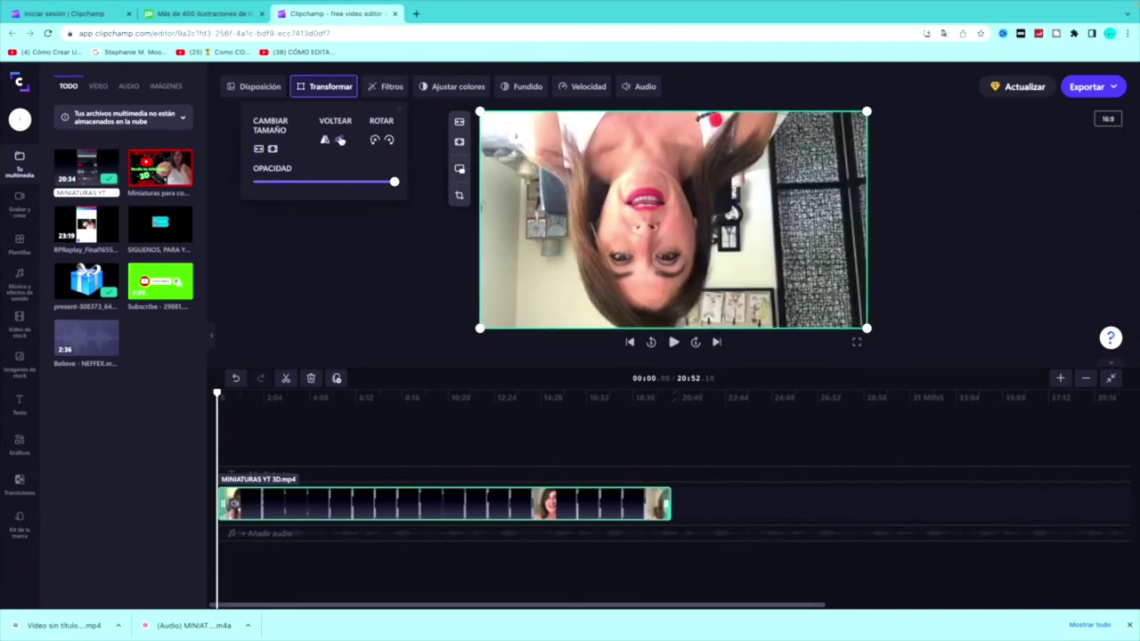
left_click(341, 140)
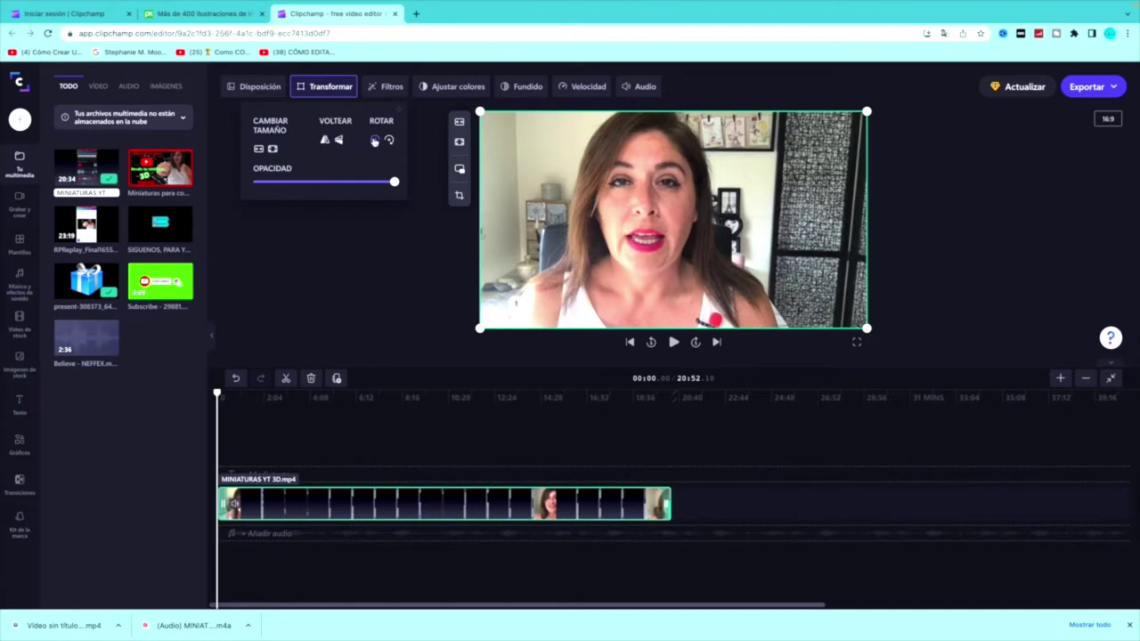
Step: Rotate the clip counterclockwise in quarter turns through a full turn back to upright
left_click(375, 140)
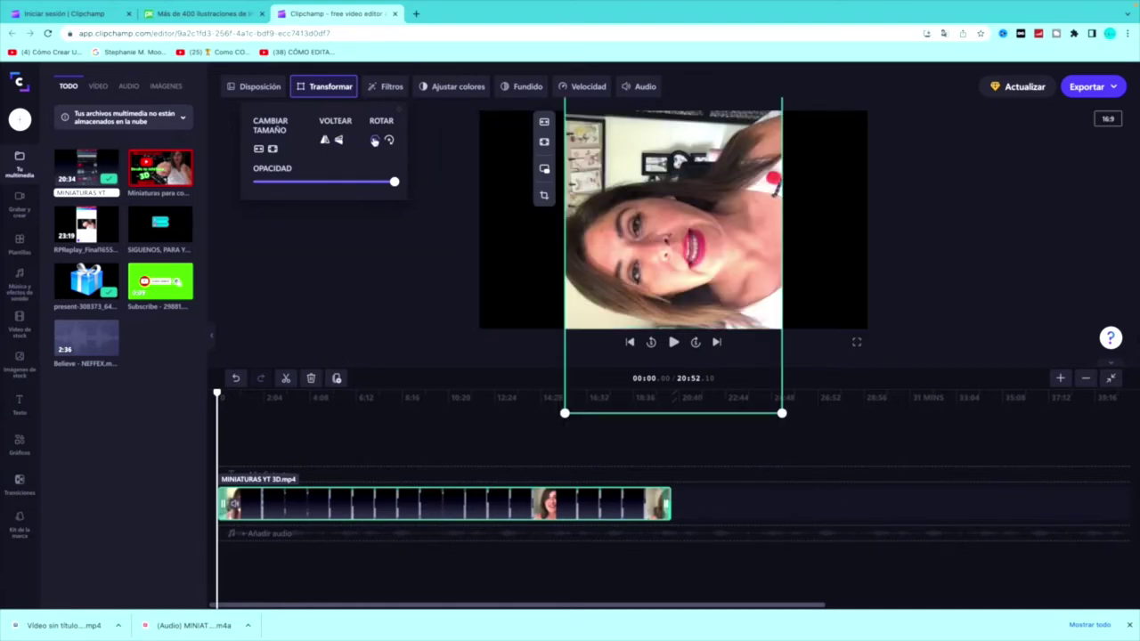
left_click(375, 140)
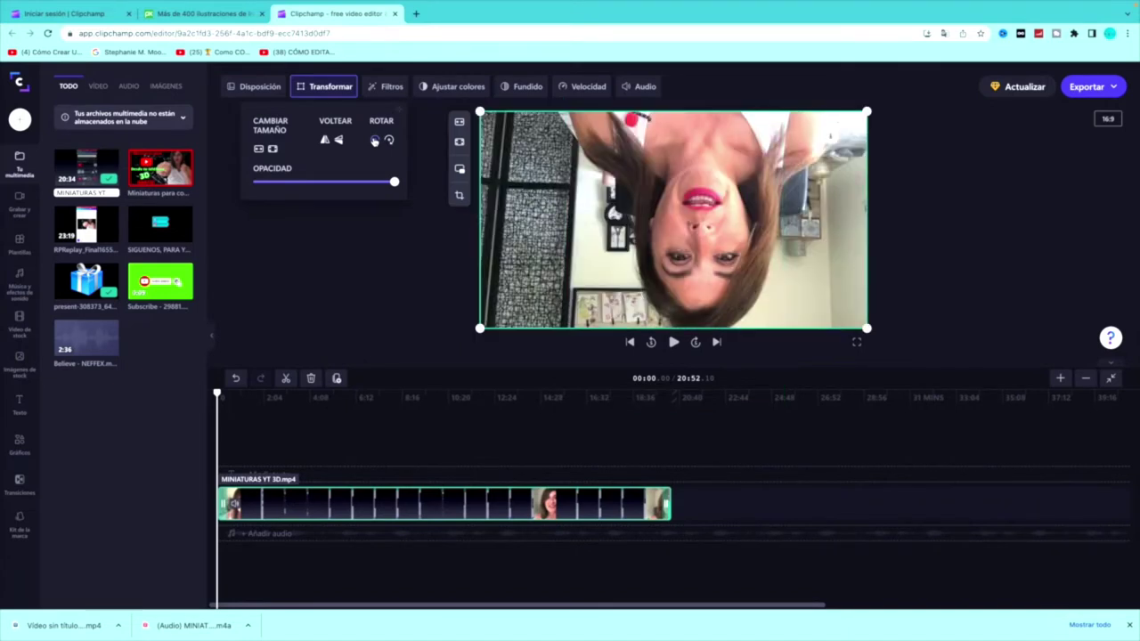
left_click(376, 140)
left_click(375, 140)
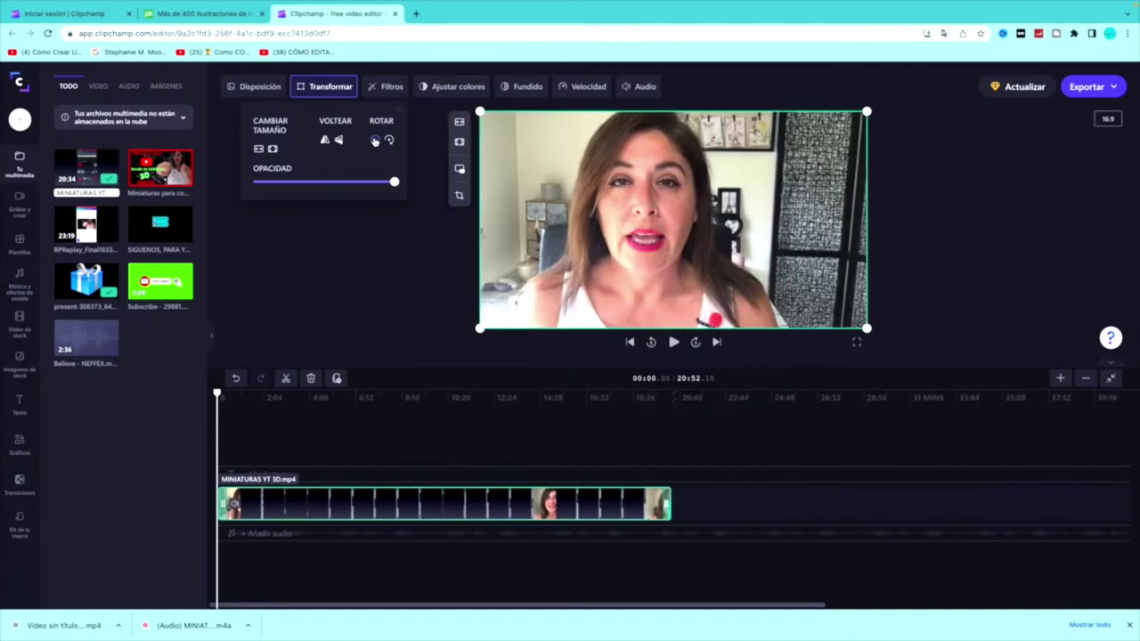
Step: Try the Película en tono cálido filter on the clip, browse the other filters, and restore Sin filtrar
left_click(388, 86)
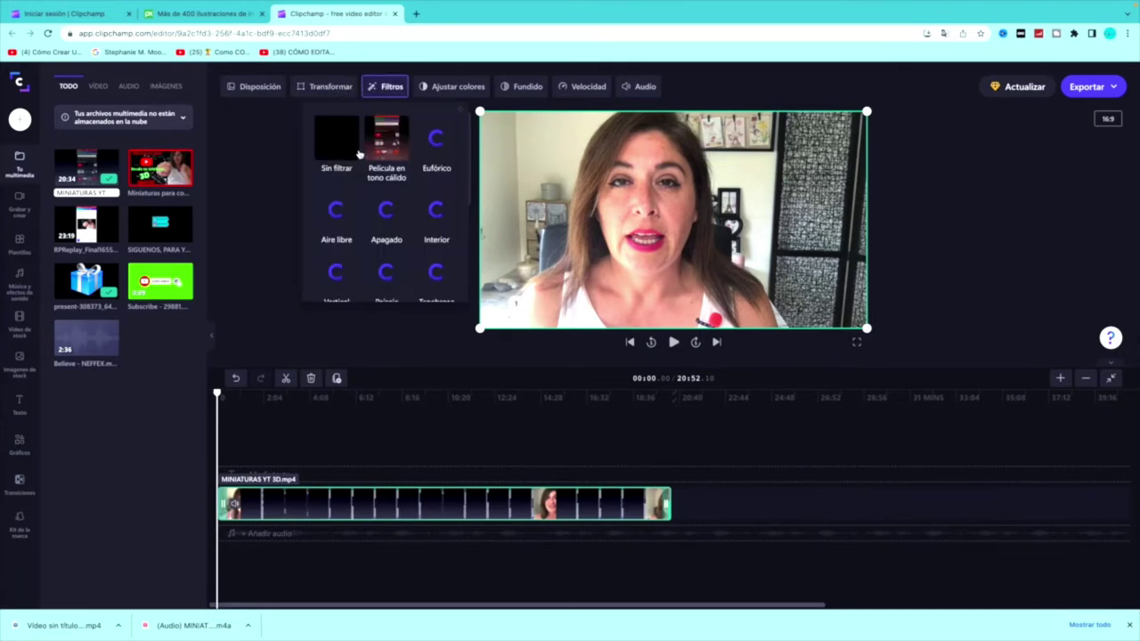
left_click(387, 151)
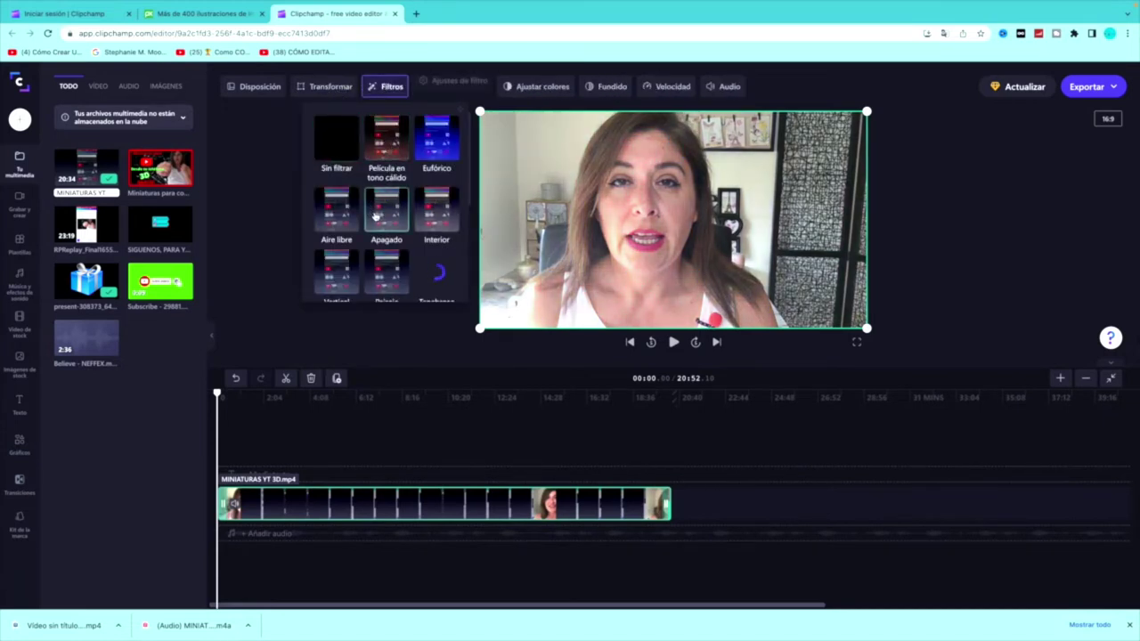
scroll(386, 178, "down", 1)
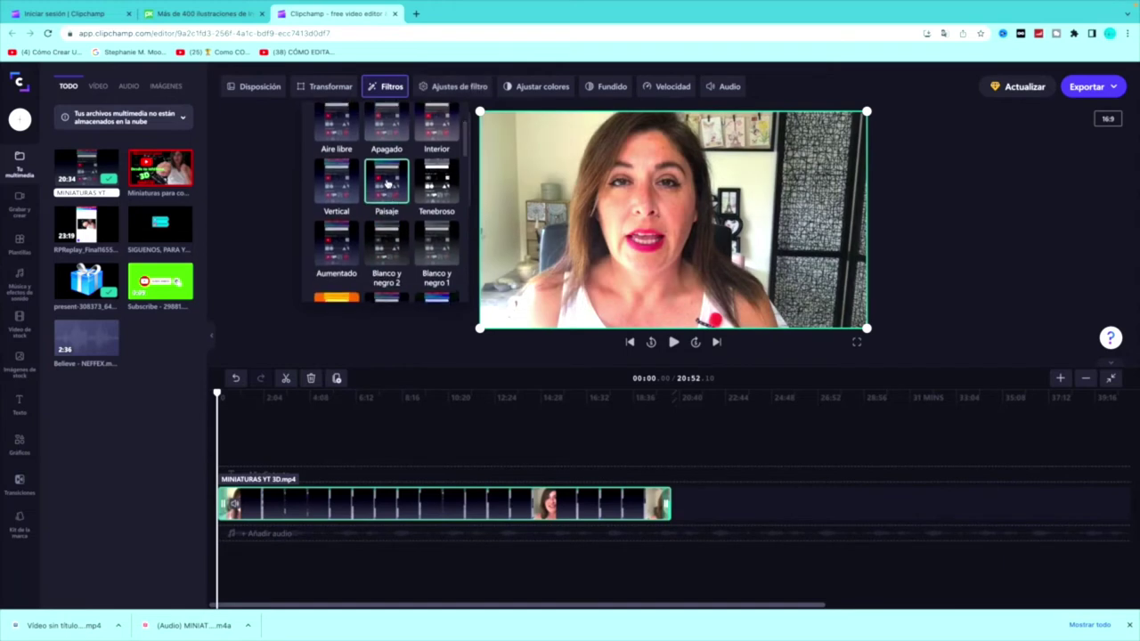
scroll(383, 178, "up", 1)
left_click(338, 146)
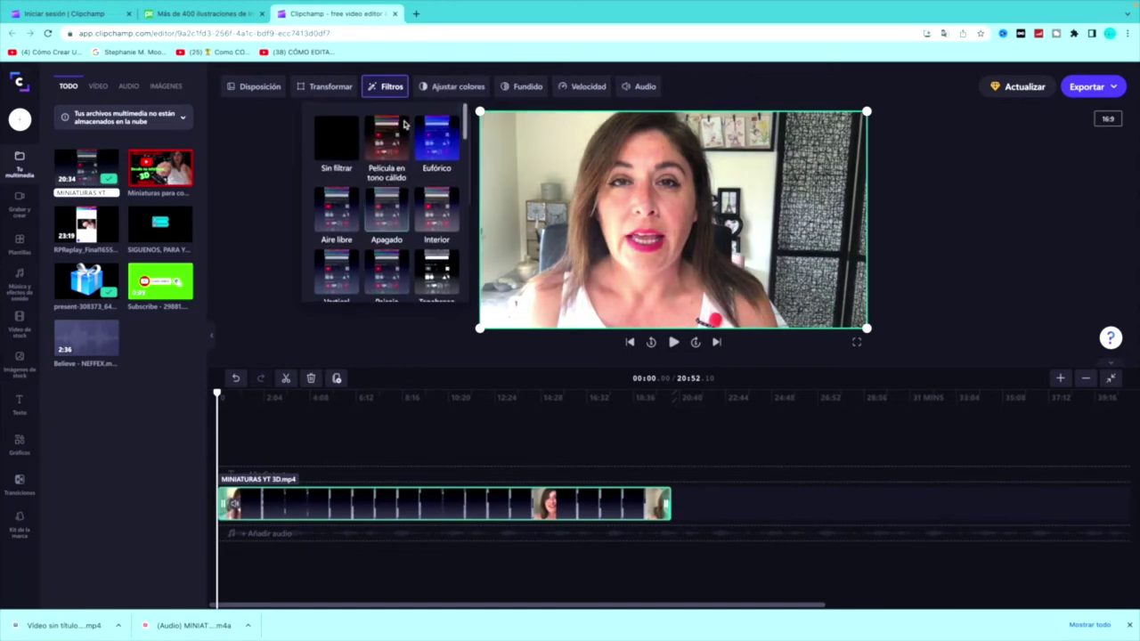
Step: Try different exposure, saturation, temperature and contrast levels on the clip, and reset the color adjustments
left_click(451, 86)
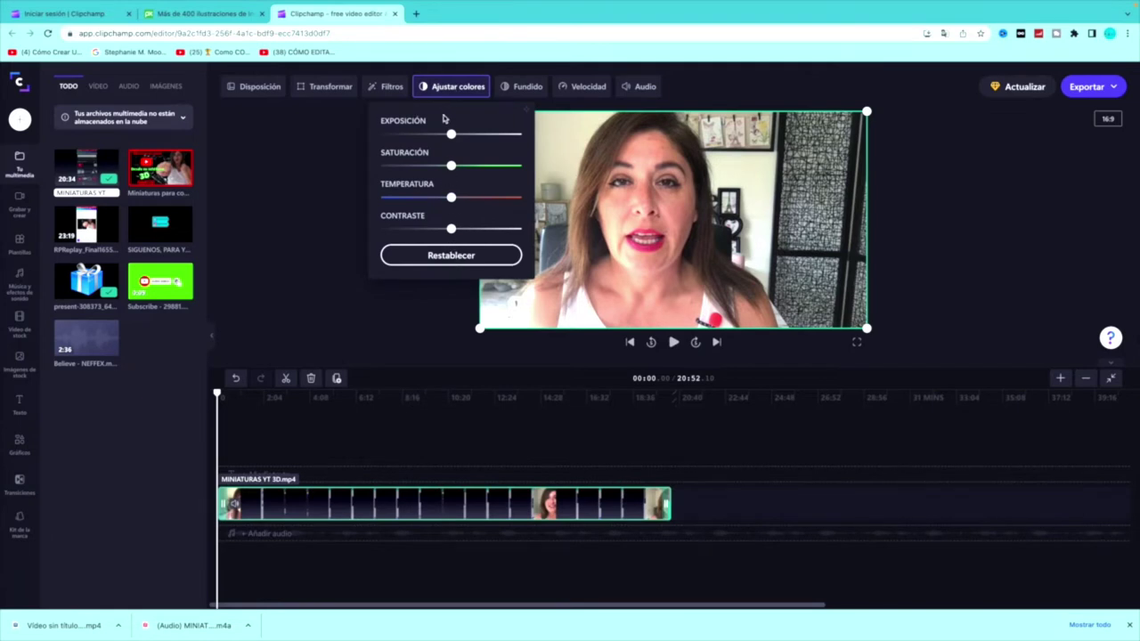
left_click_drag(450, 229, 470, 133)
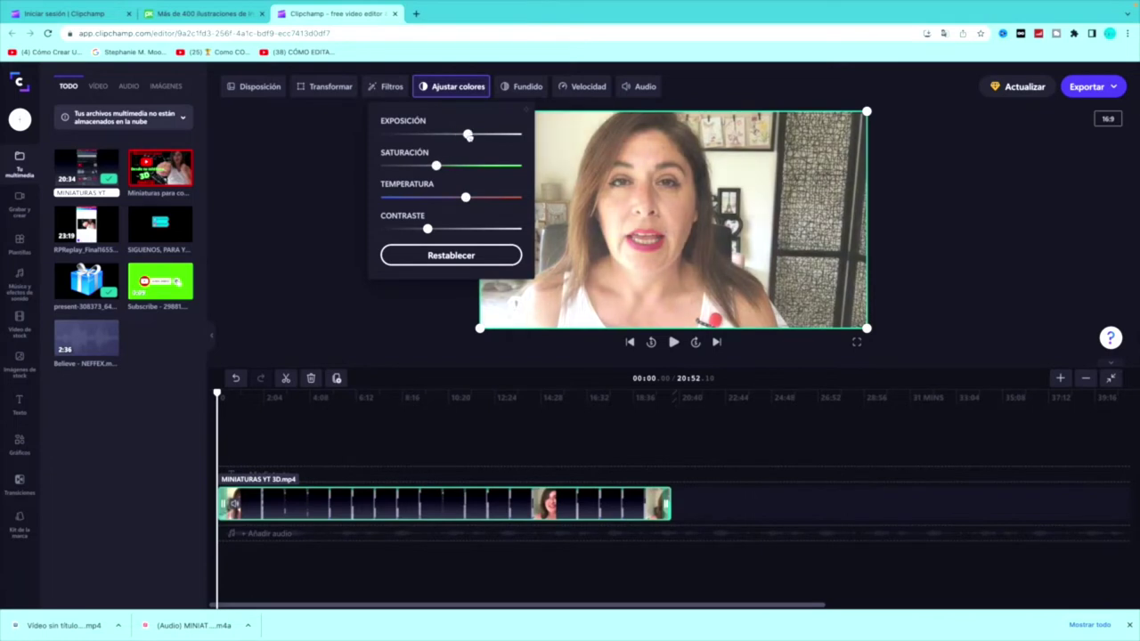
left_click(444, 257)
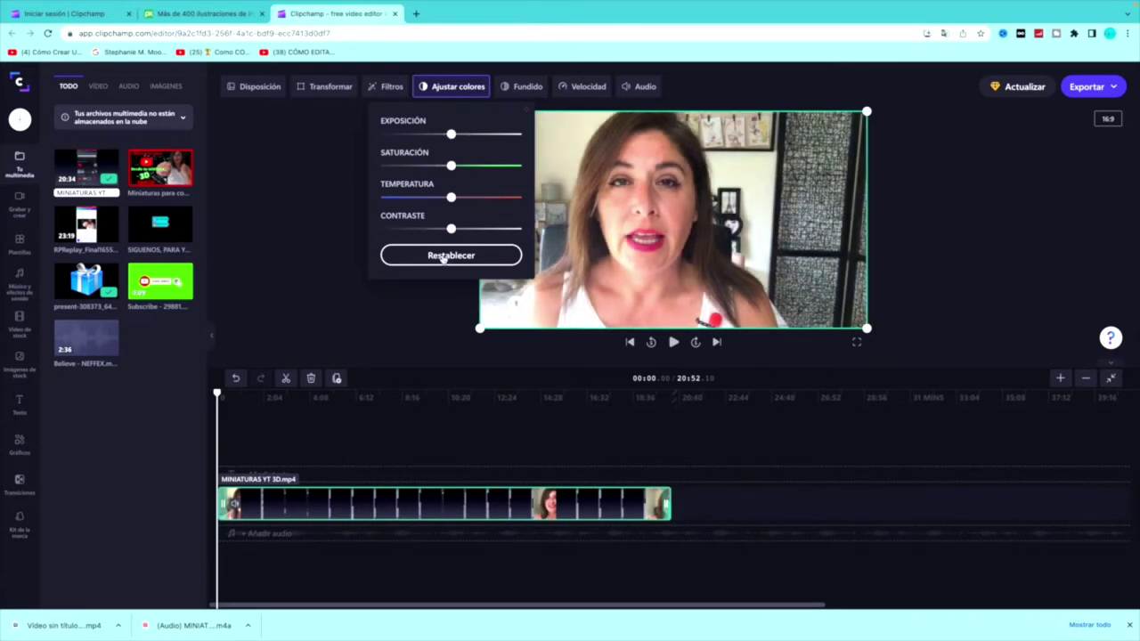
Step: Examine the clip's fade-in and fade-out, speed and audio volume options, leaving them at their defaults, and deselect the clip
left_click(523, 87)
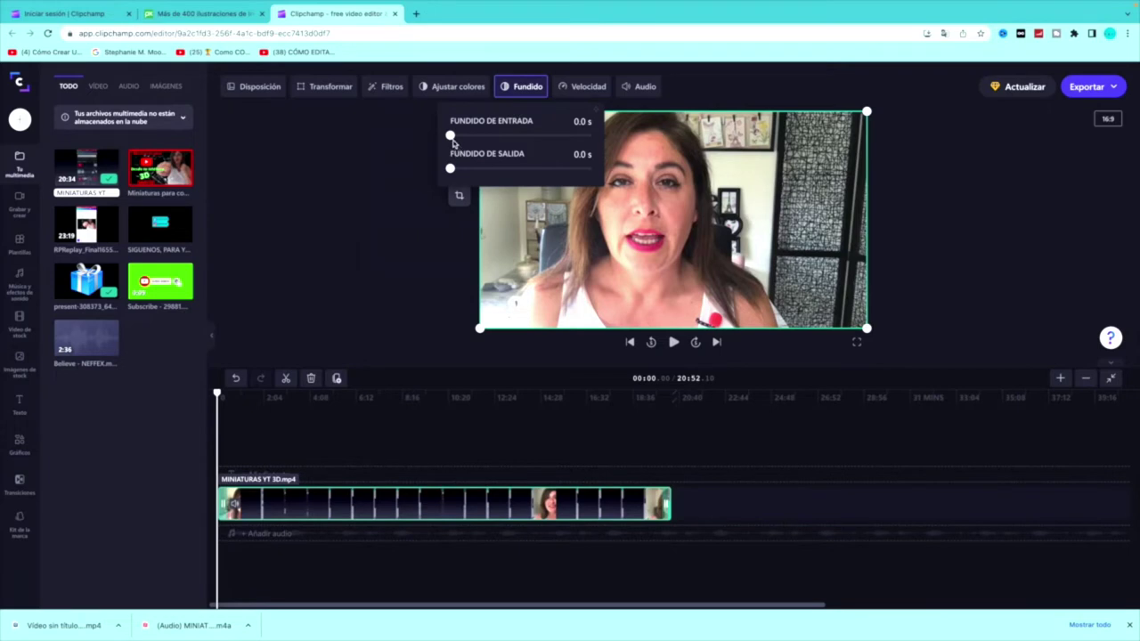
left_click_drag(450, 136, 439, 170)
left_click(580, 89)
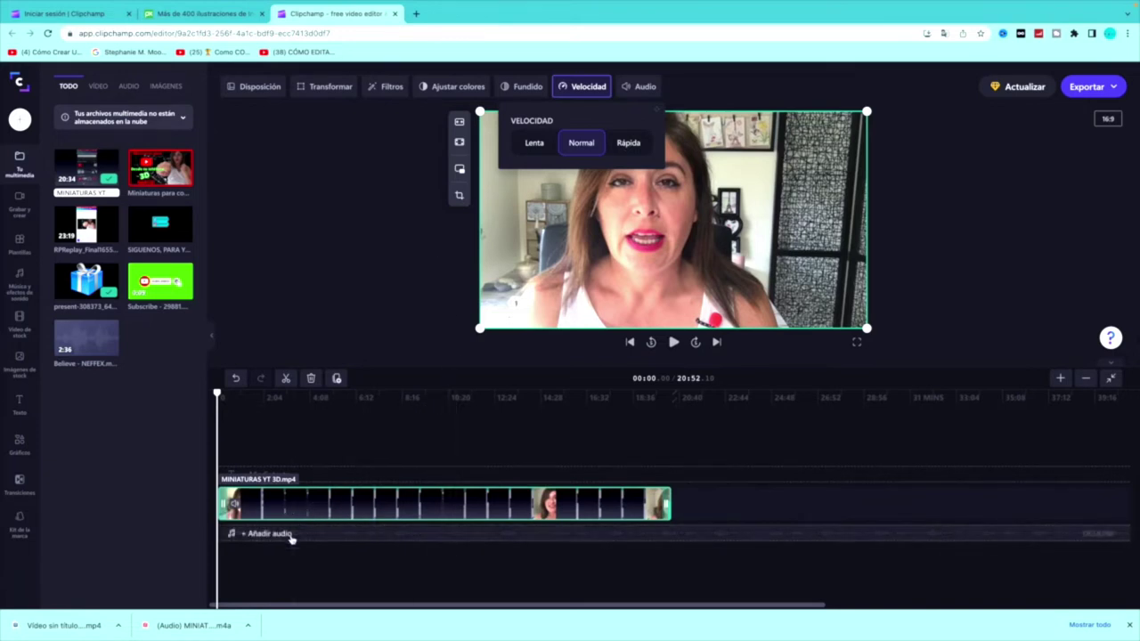
left_click(641, 87)
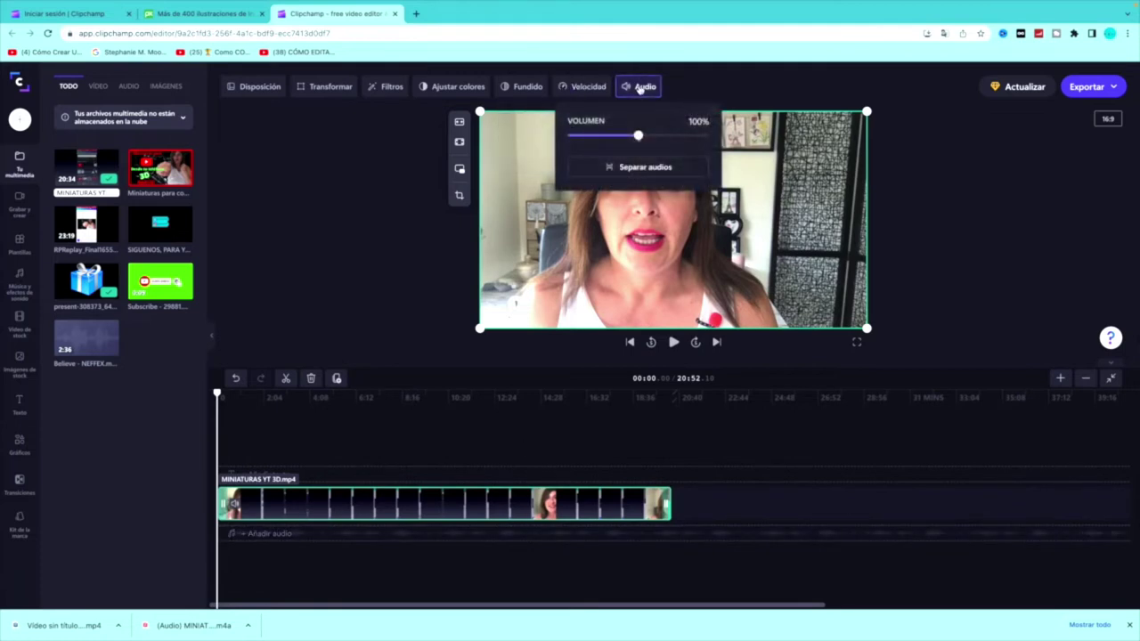
mouse_move(639, 136)
left_mouse_down()
mouse_move(675, 136)
mouse_move(624, 136)
mouse_move(638, 135)
left_mouse_up()
left_click(360, 226)
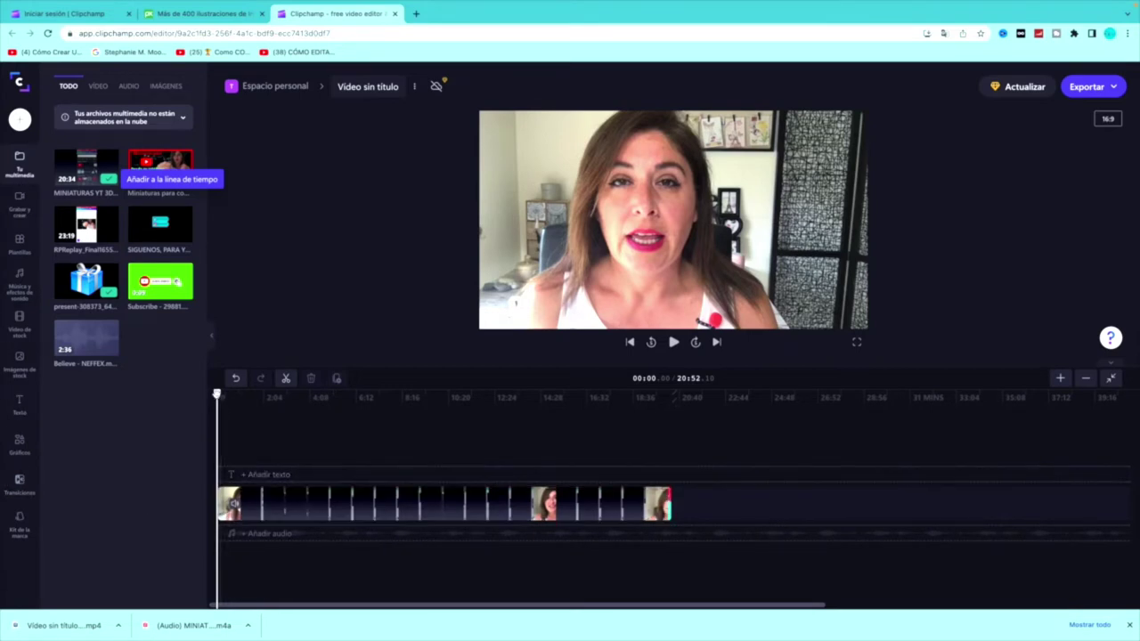
Step: Split the MINIATURAS YT 3D.mp4 clip at about 01:08 and delete the portion after the cut
left_click_drag(217, 394, 241, 395)
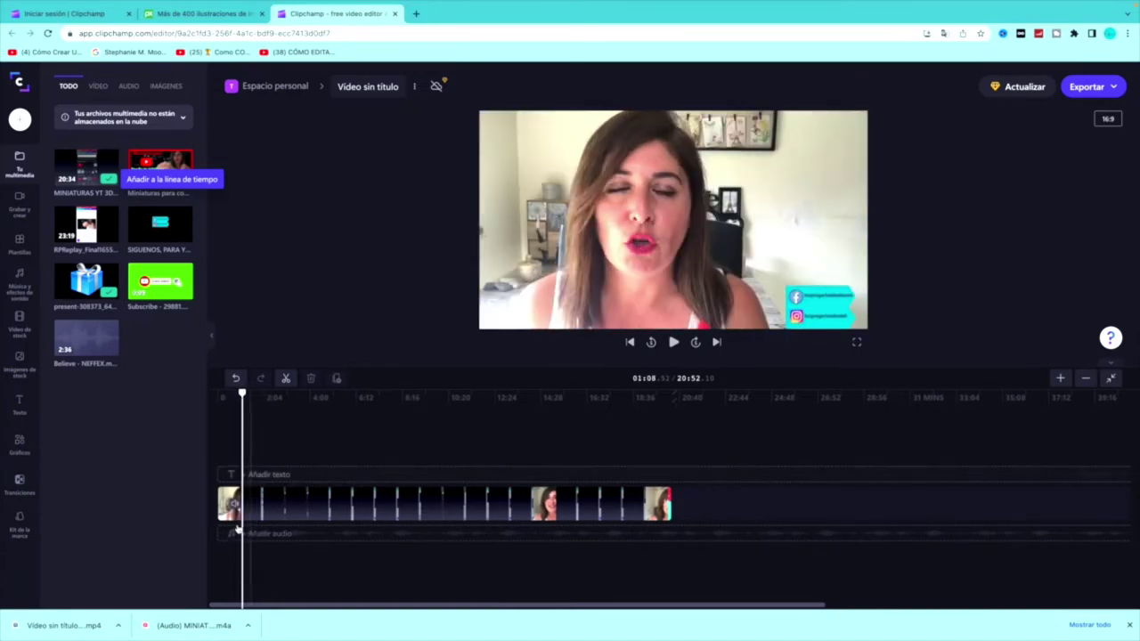
left_click(312, 506)
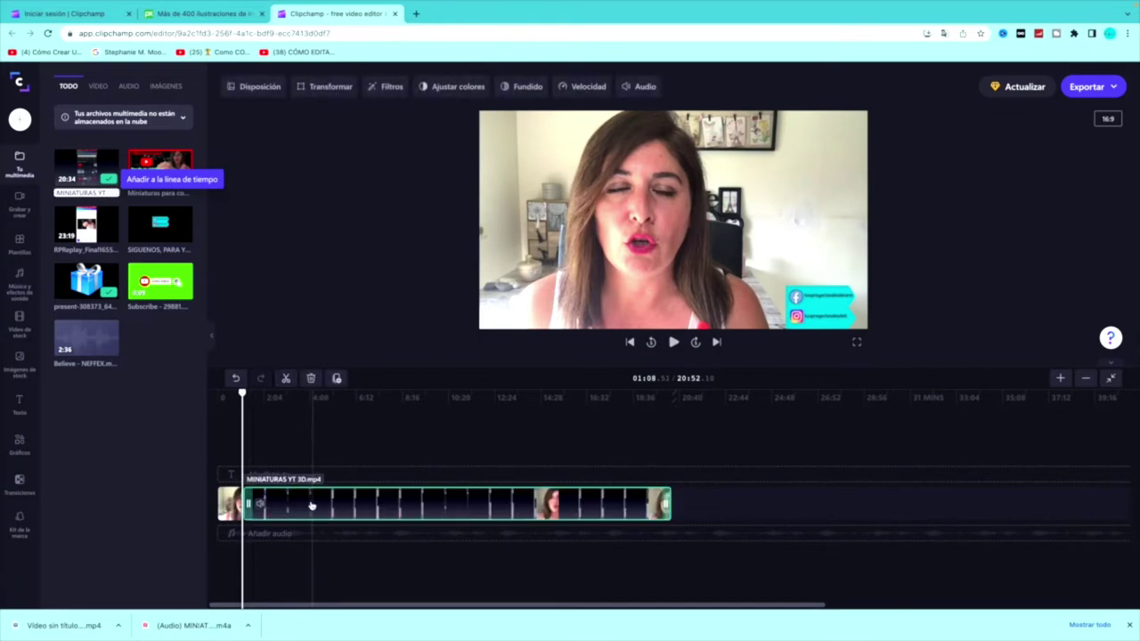
left_click(311, 379)
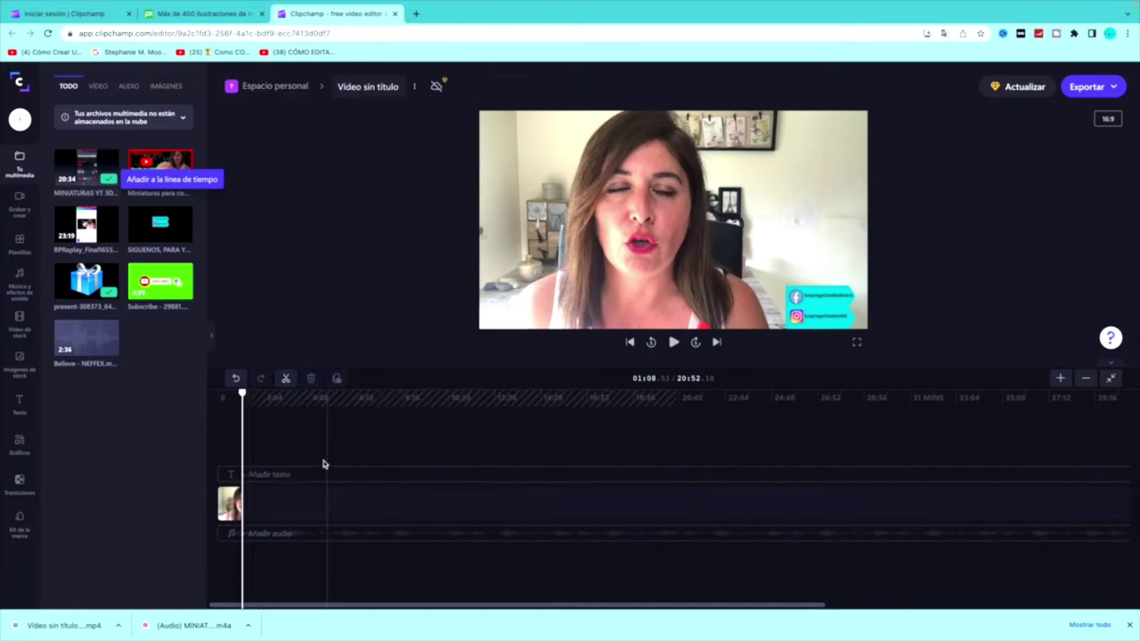
Step: Select the remaining clip, enlarge the timeline scale, move the playhead to about 00:59, and reduce the scale slightly
left_click(241, 505)
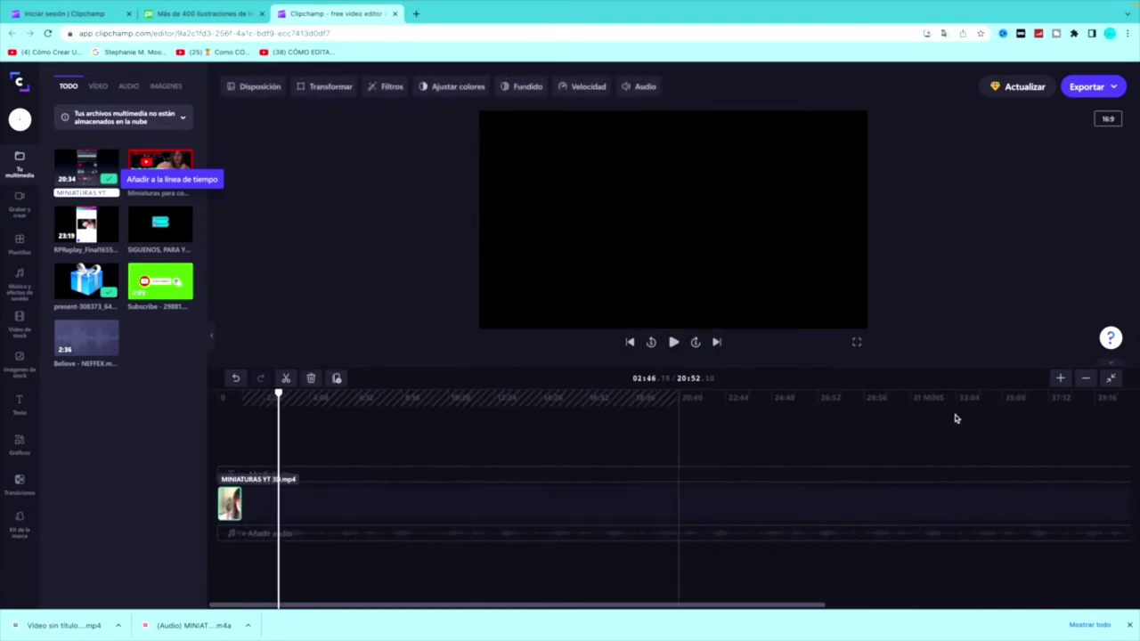
left_click(1062, 378)
left_click(1062, 379)
left_click(1062, 378)
left_click(1061, 379)
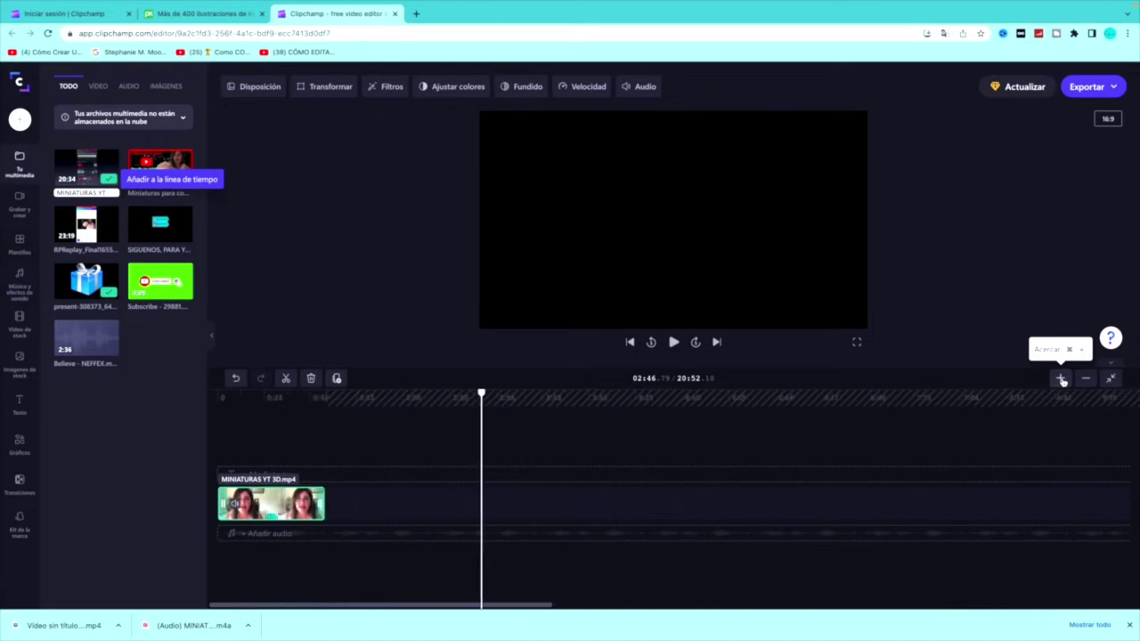
left_click(1062, 379)
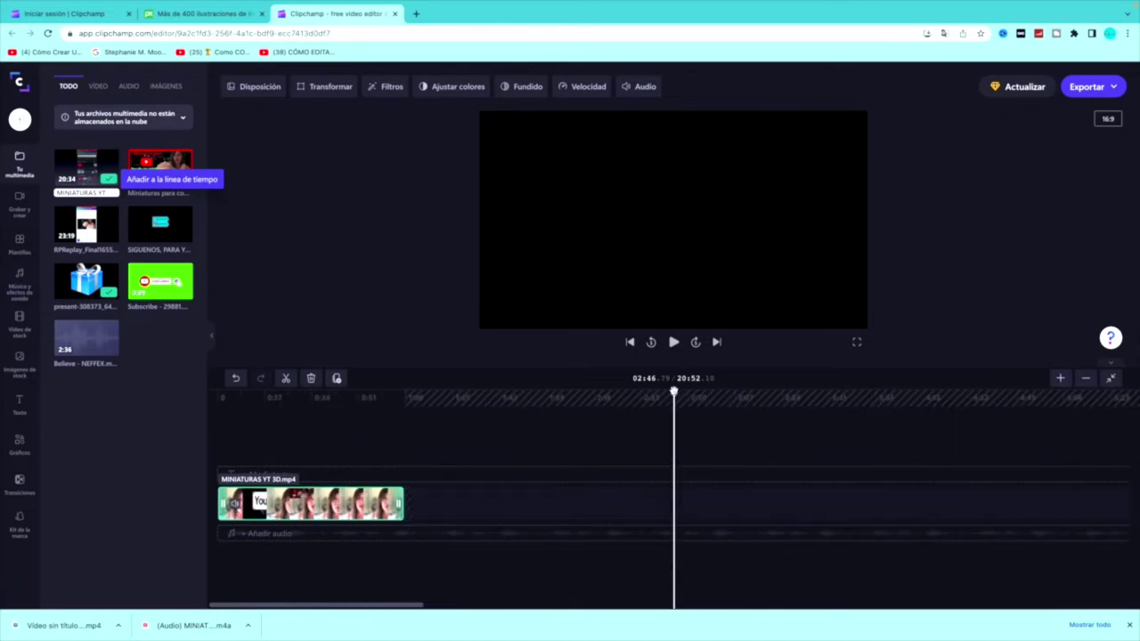
left_click_drag(674, 392, 381, 392)
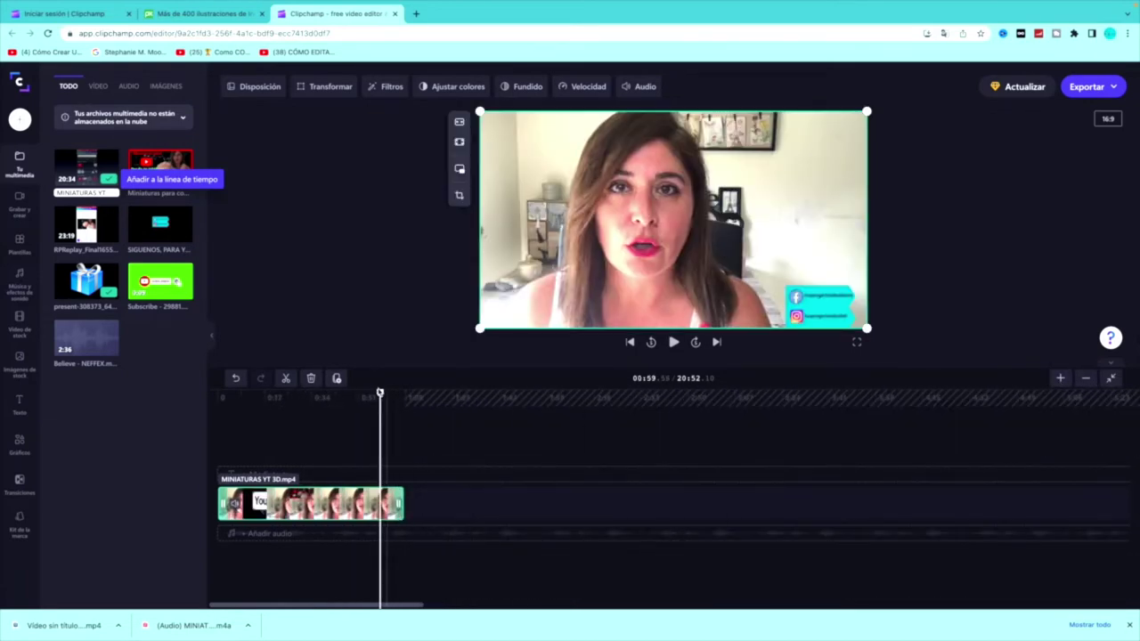
left_click(1085, 378)
left_click(1085, 379)
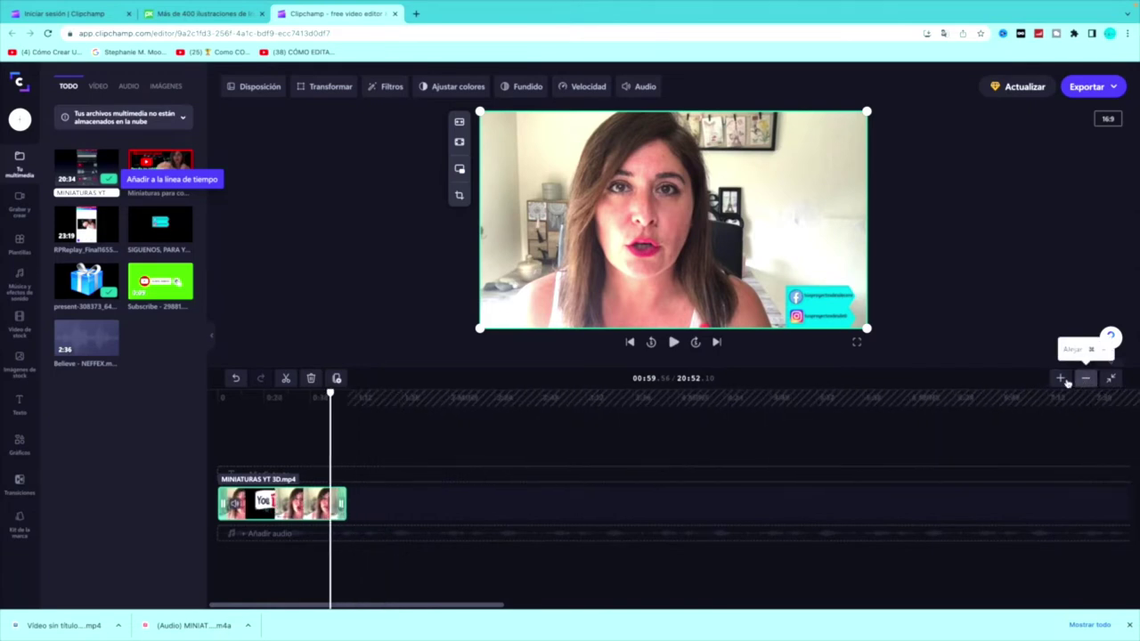
Step: Add the Glitch title above the video clip at about 00:01 and extend it to the clip's end
left_click(218, 453)
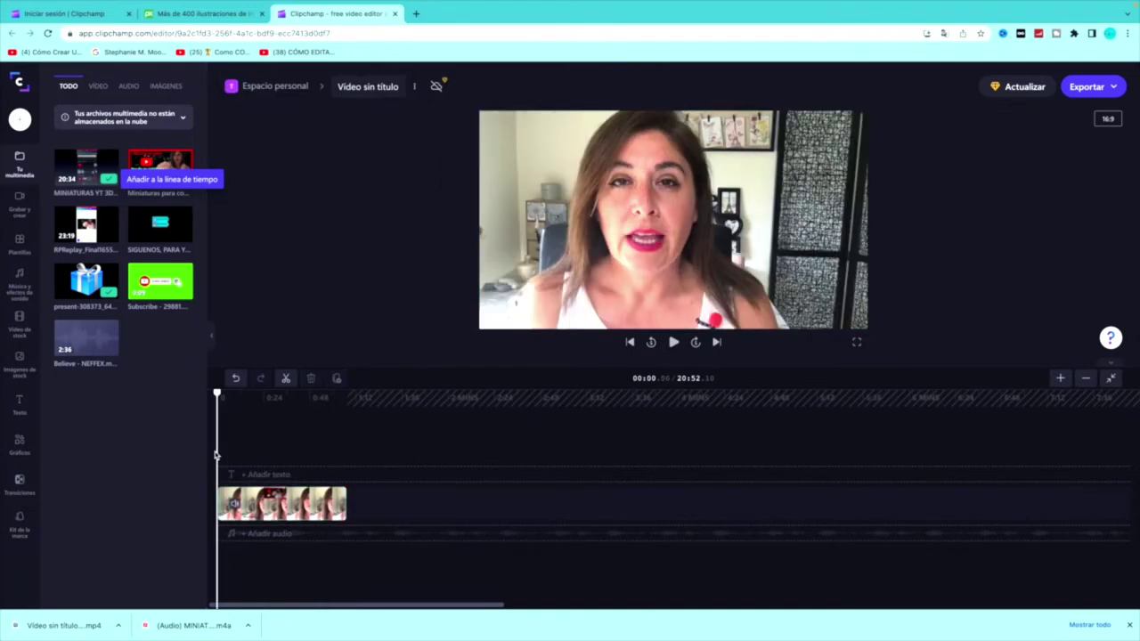
left_click(230, 447)
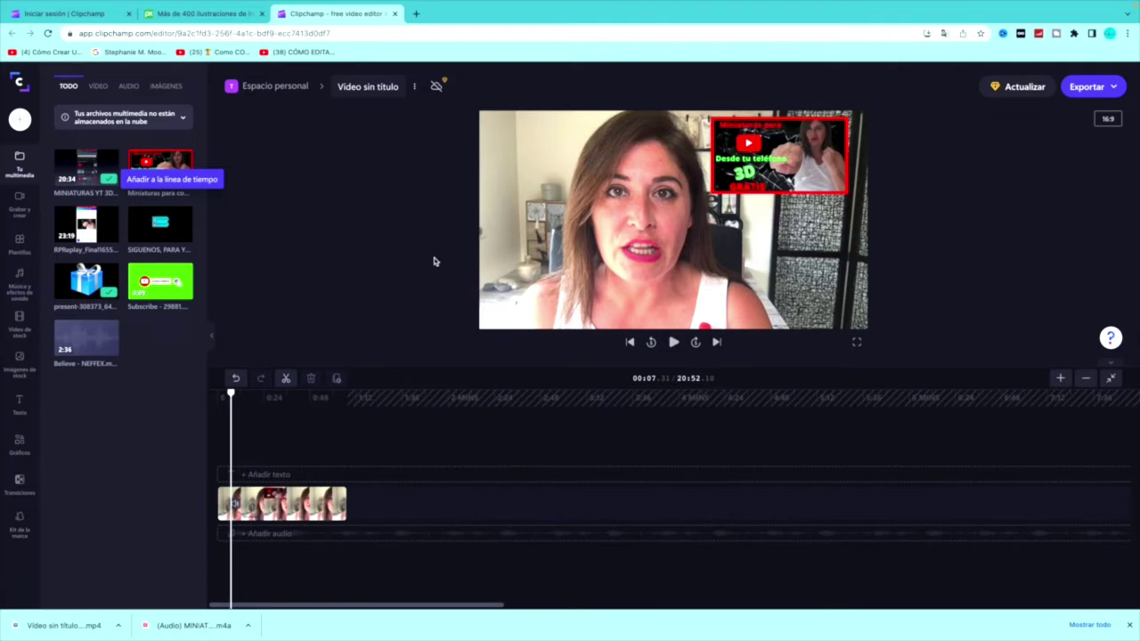
mouse_move(230, 393)
left_mouse_down()
mouse_move(260, 402)
mouse_move(219, 405)
mouse_move(272, 405)
mouse_move(219, 406)
left_mouse_up()
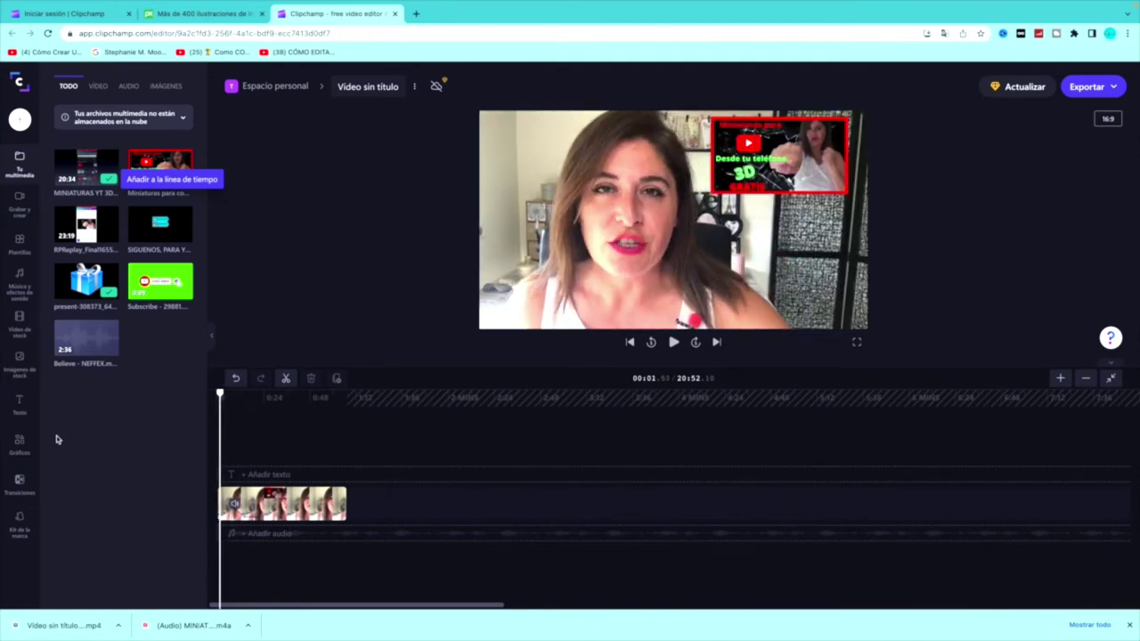
left_click(21, 406)
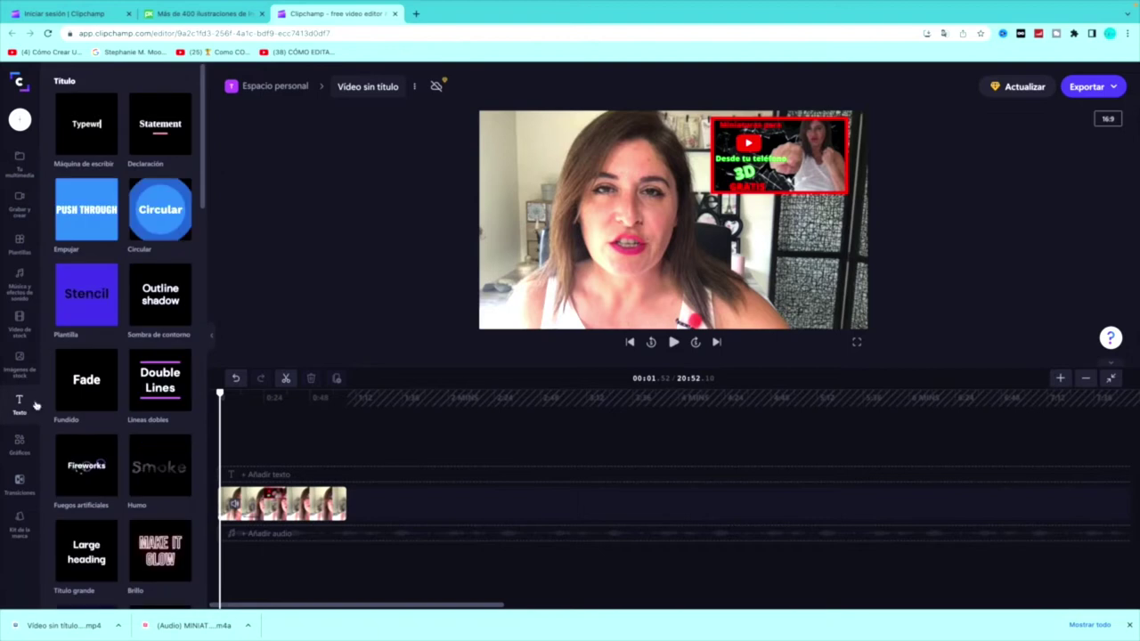
scroll(106, 459, "down", 2)
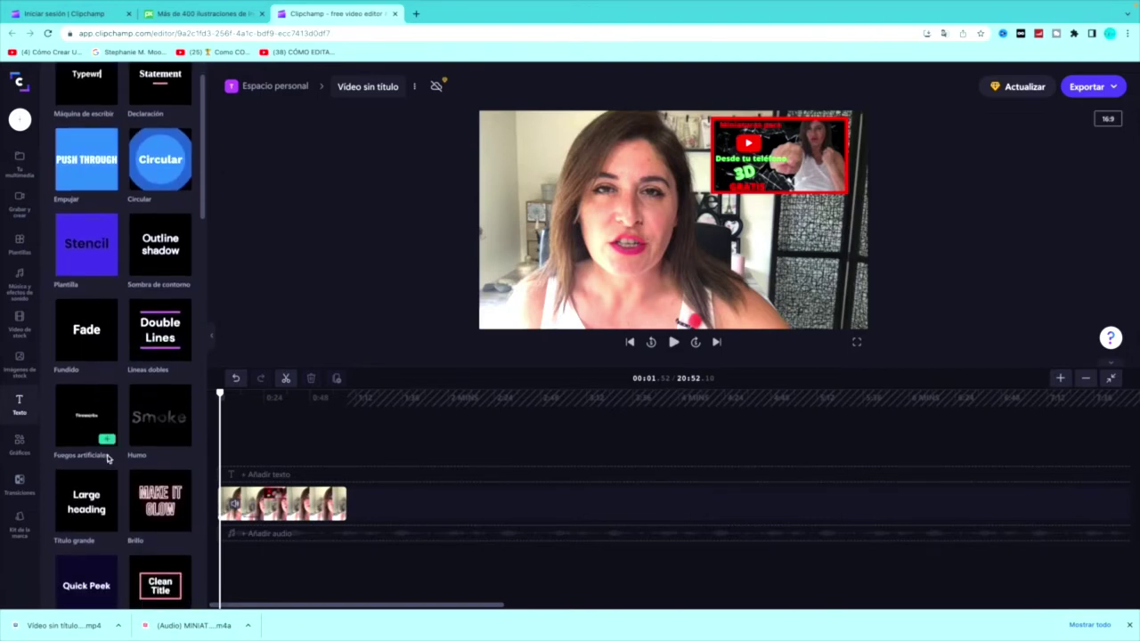
scroll(106, 459, "down", 5)
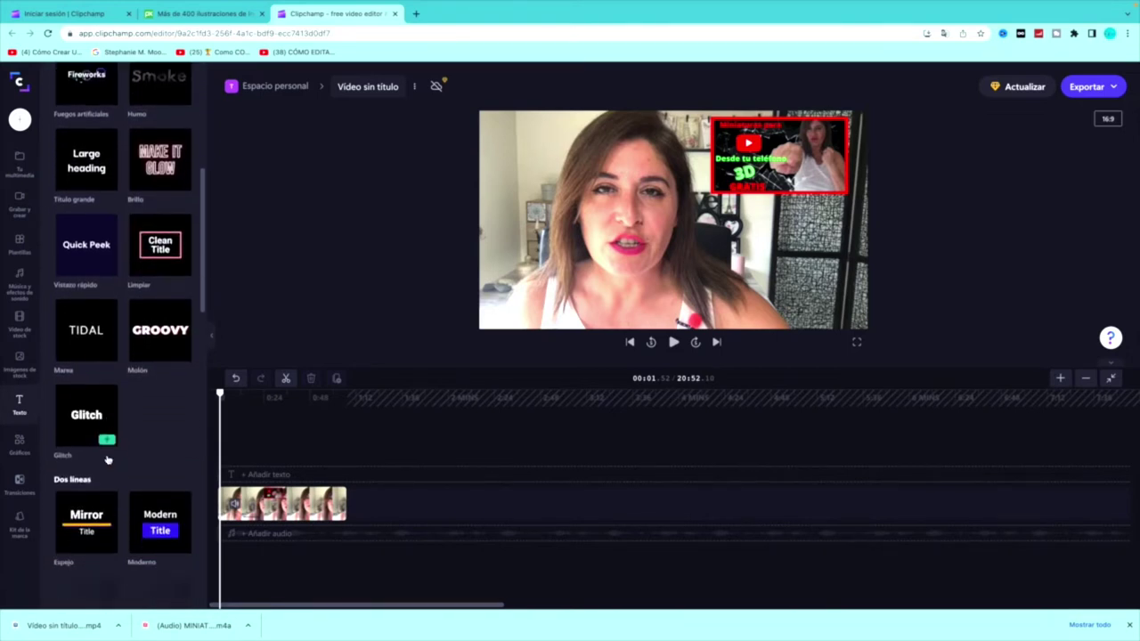
scroll(106, 459, "up", 1)
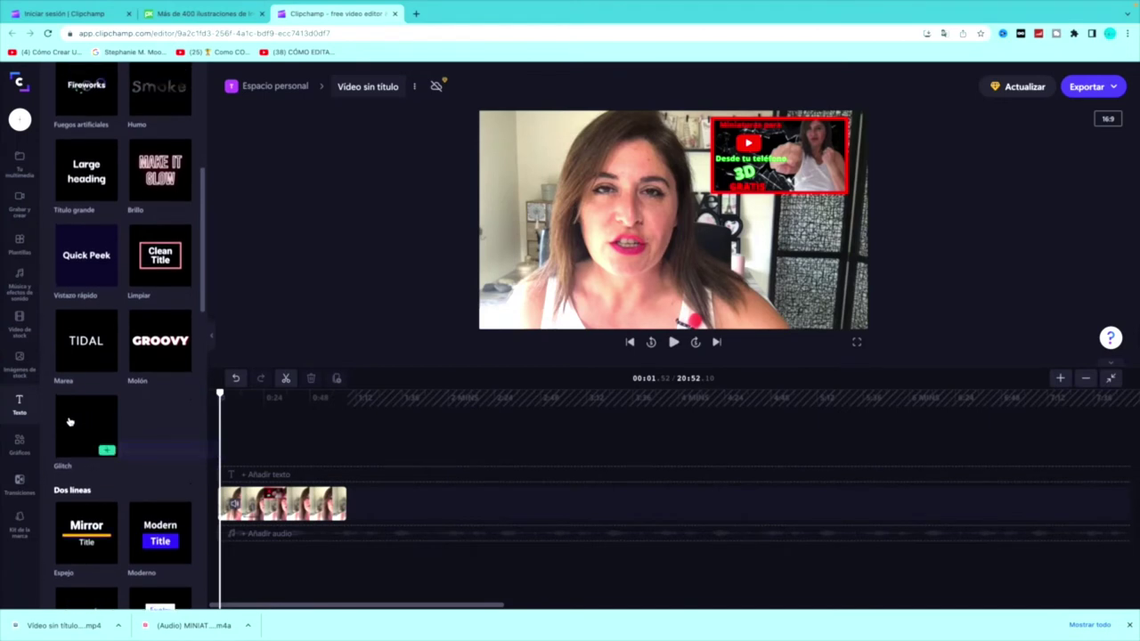
left_click_drag(80, 421, 242, 451)
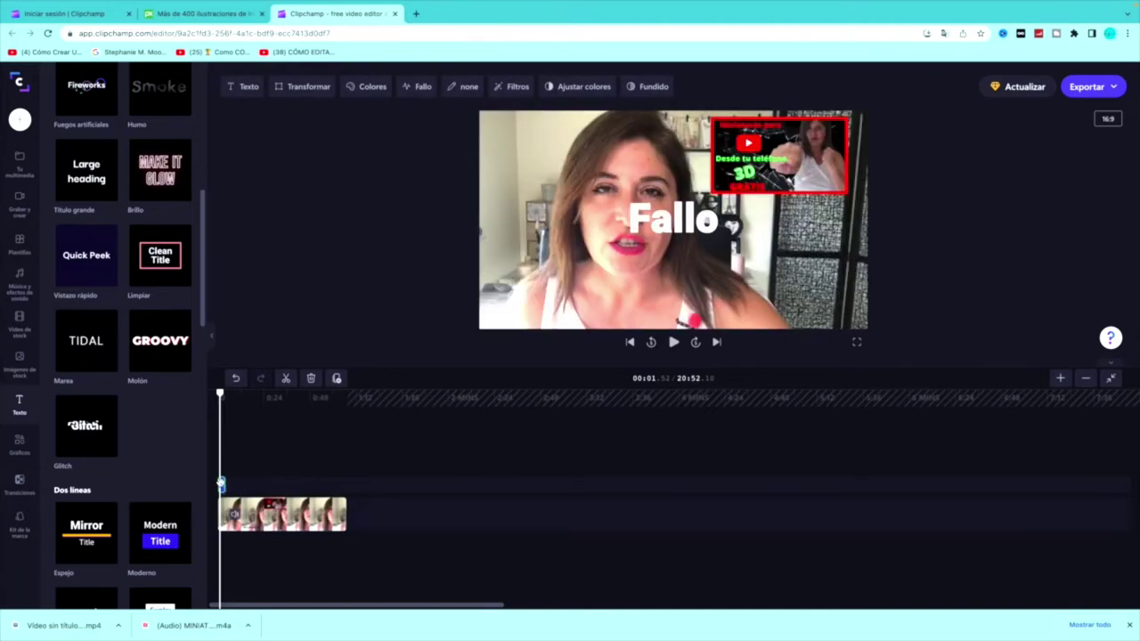
left_click_drag(225, 485, 346, 485)
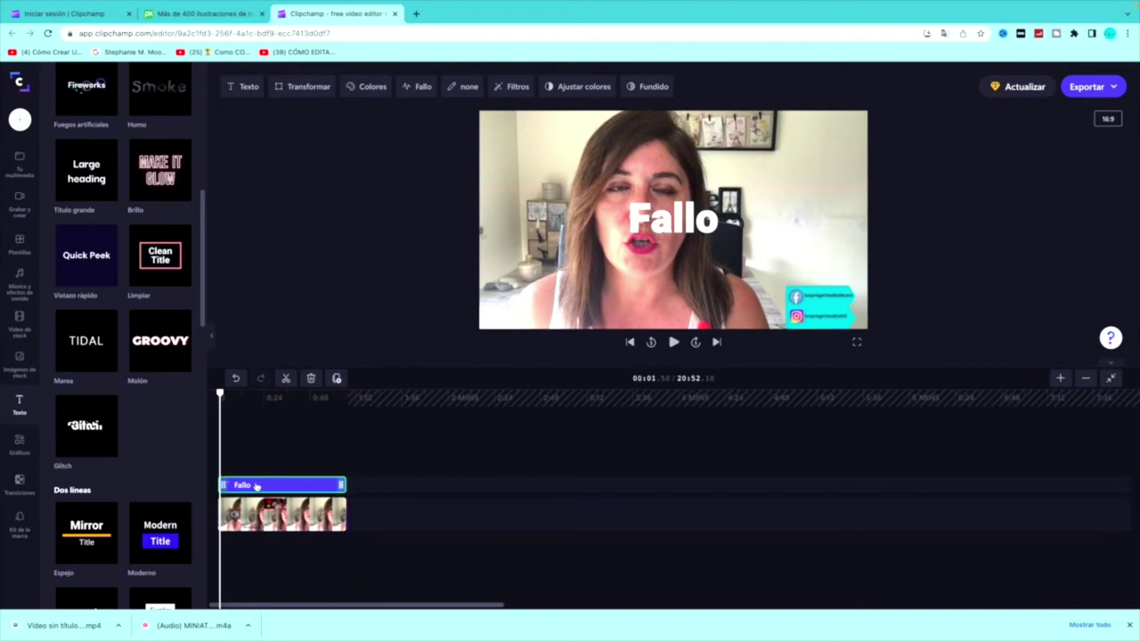
Step: Replace the title text with the presenter's full name followed by "| Tus Proyectos desde Cero", keeping the Heebo font
left_click(245, 86)
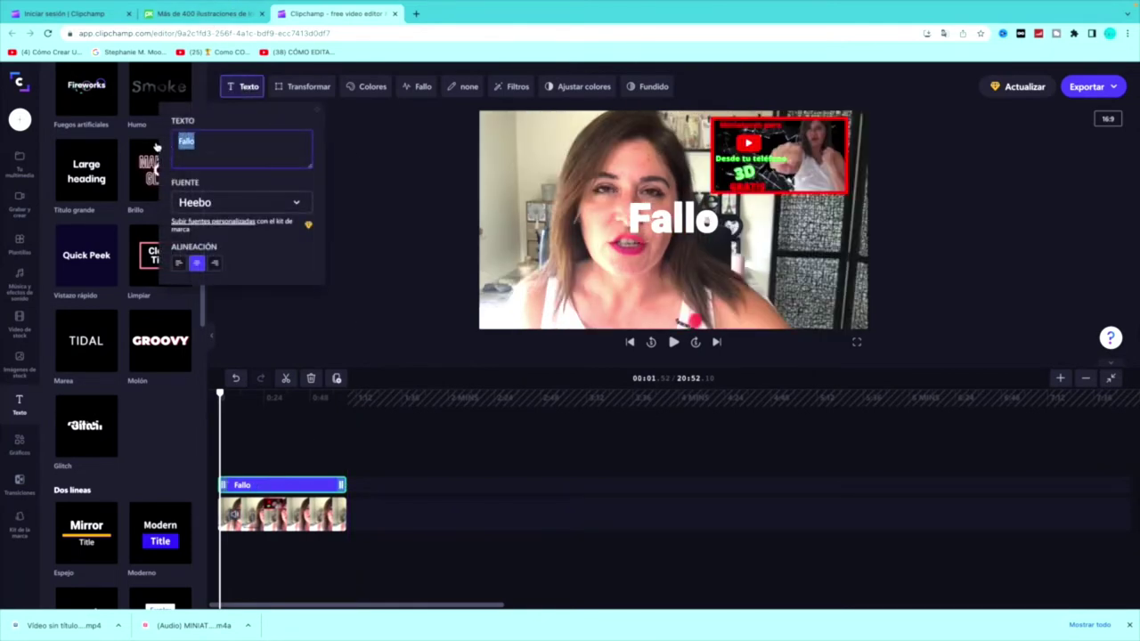
type("Irene Fernánd")
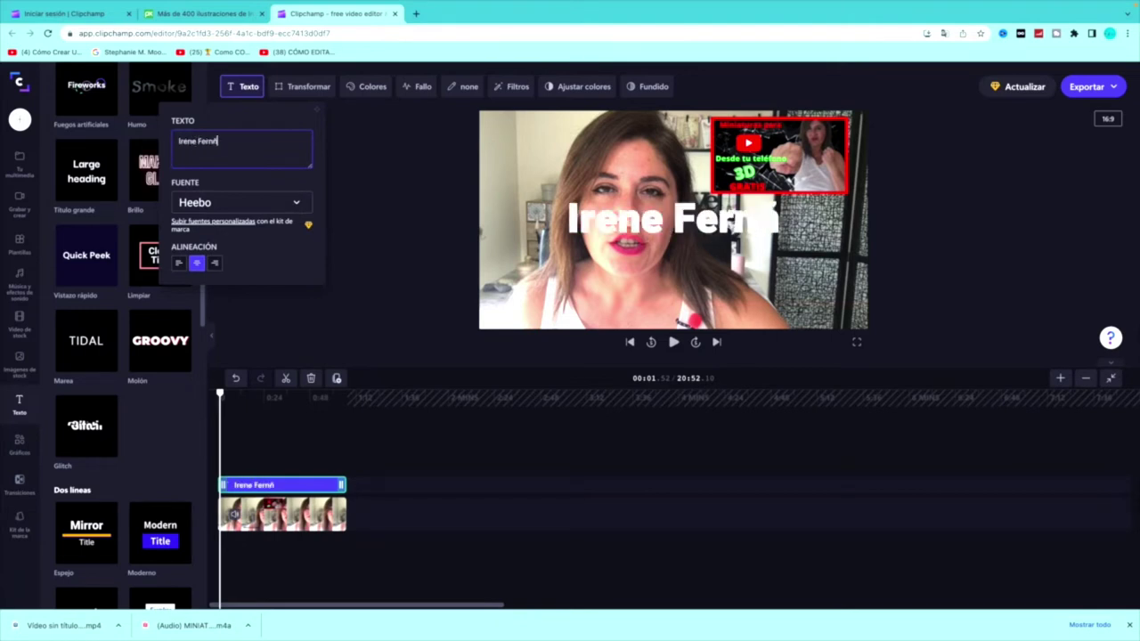
type("ez | Tus Proyectos desde Cero")
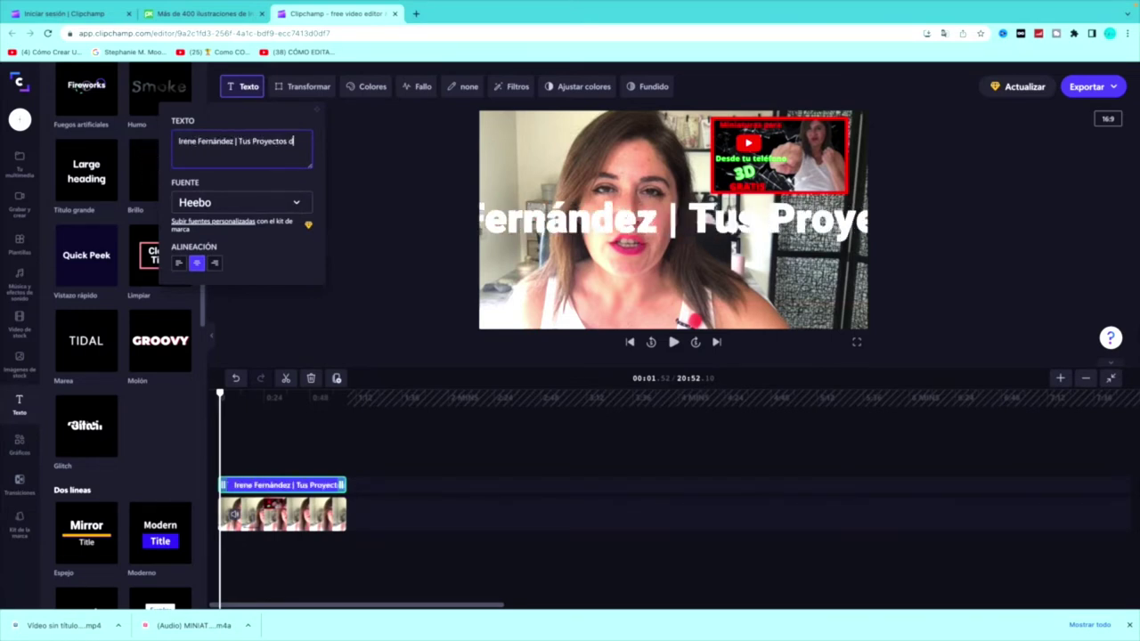
left_click(263, 203)
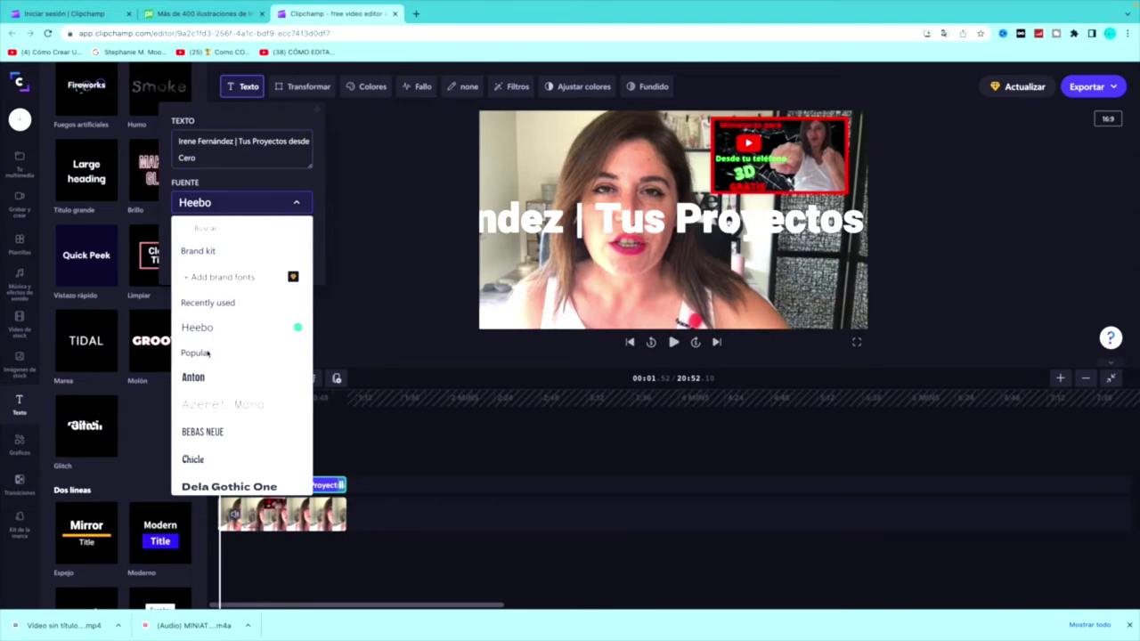
left_click(303, 204)
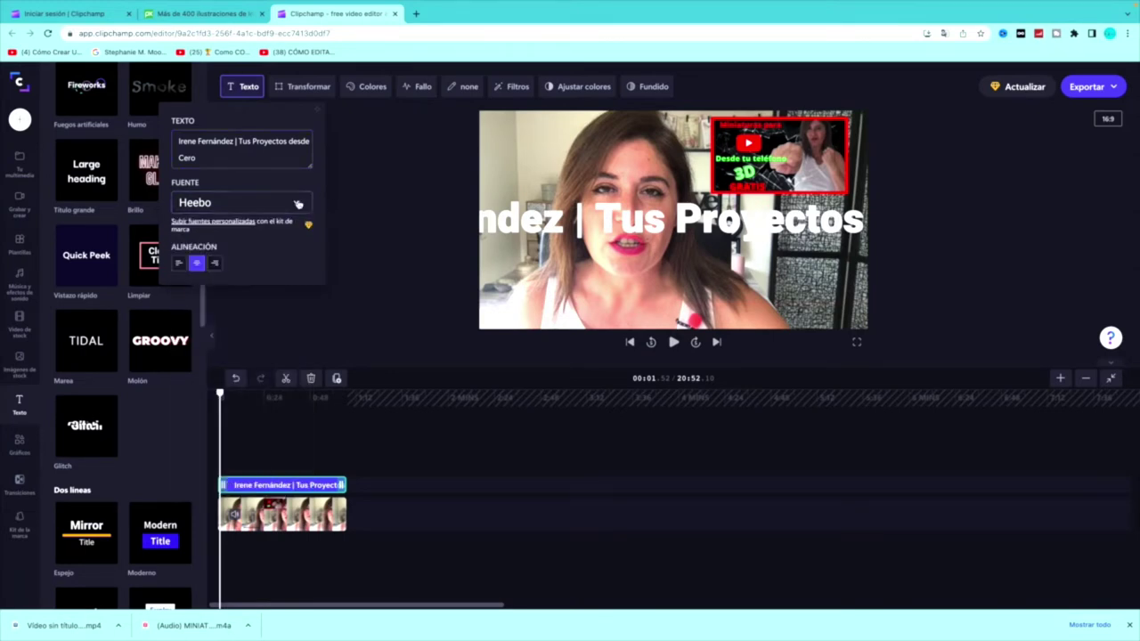
Step: Shrink the title to fit within the video frame and place it along the frame's lower edge
left_click(541, 226)
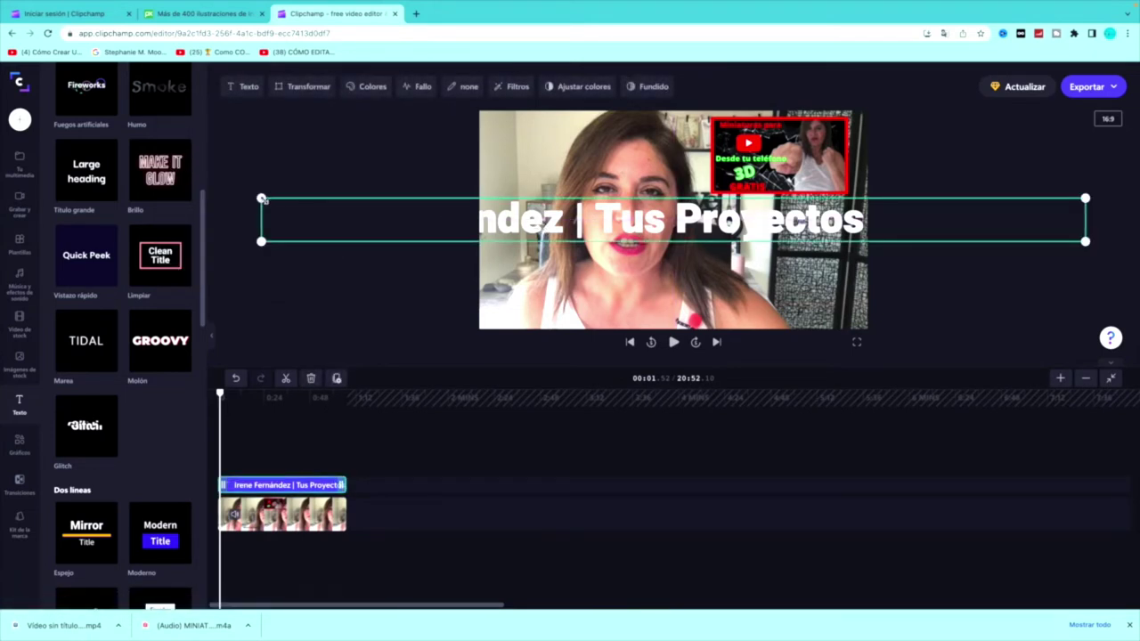
left_click_drag(261, 198, 514, 214)
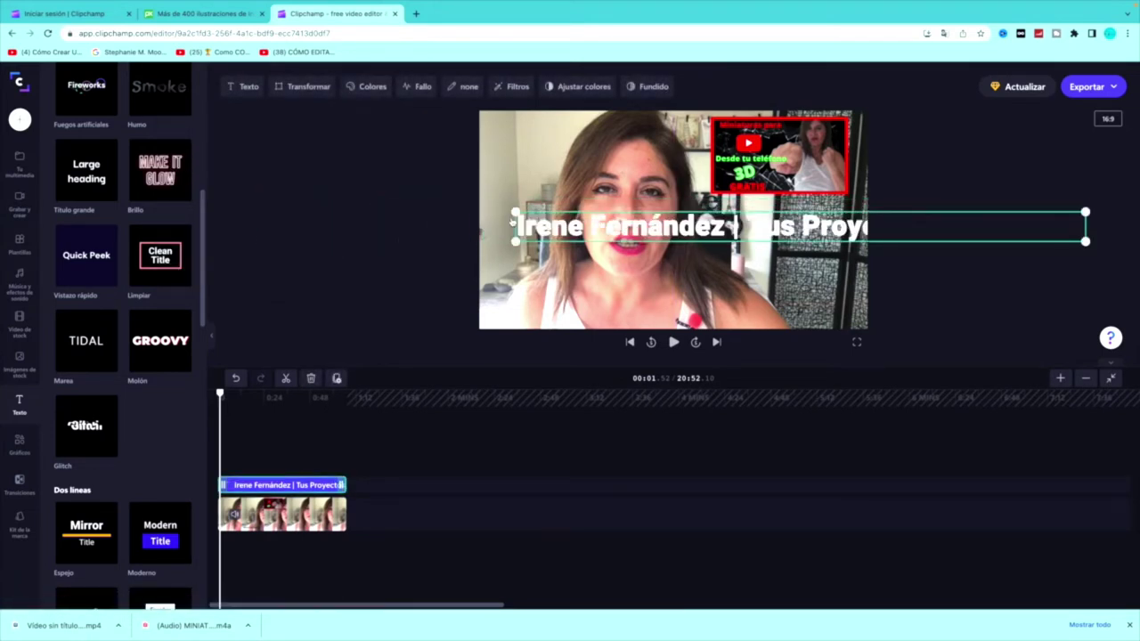
left_click_drag(1085, 212, 822, 233)
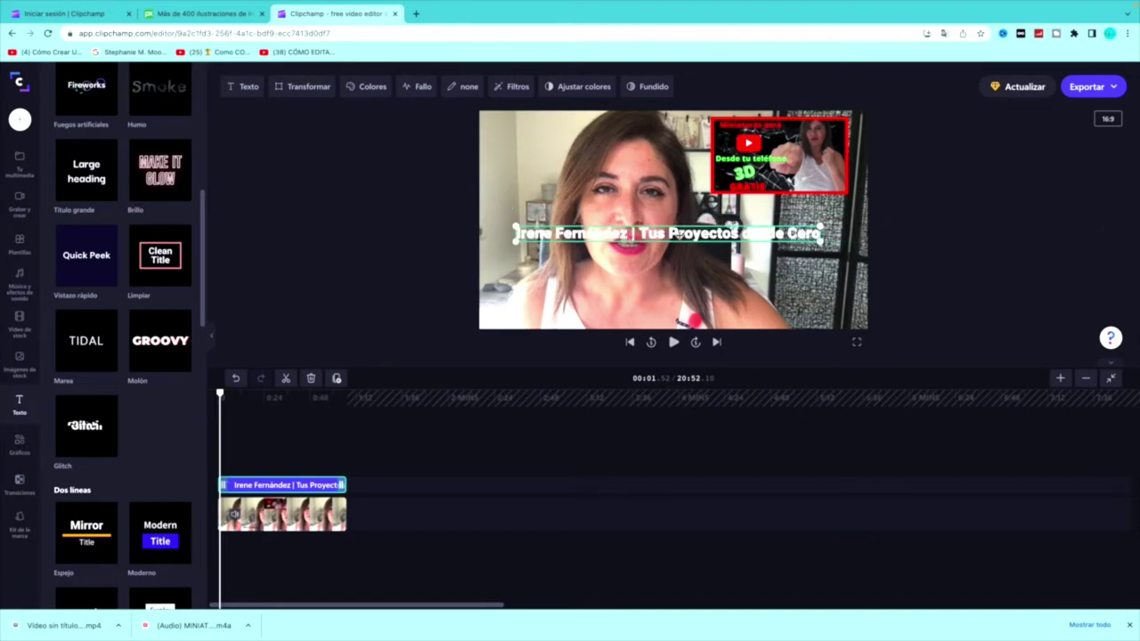
left_click_drag(679, 233, 669, 300)
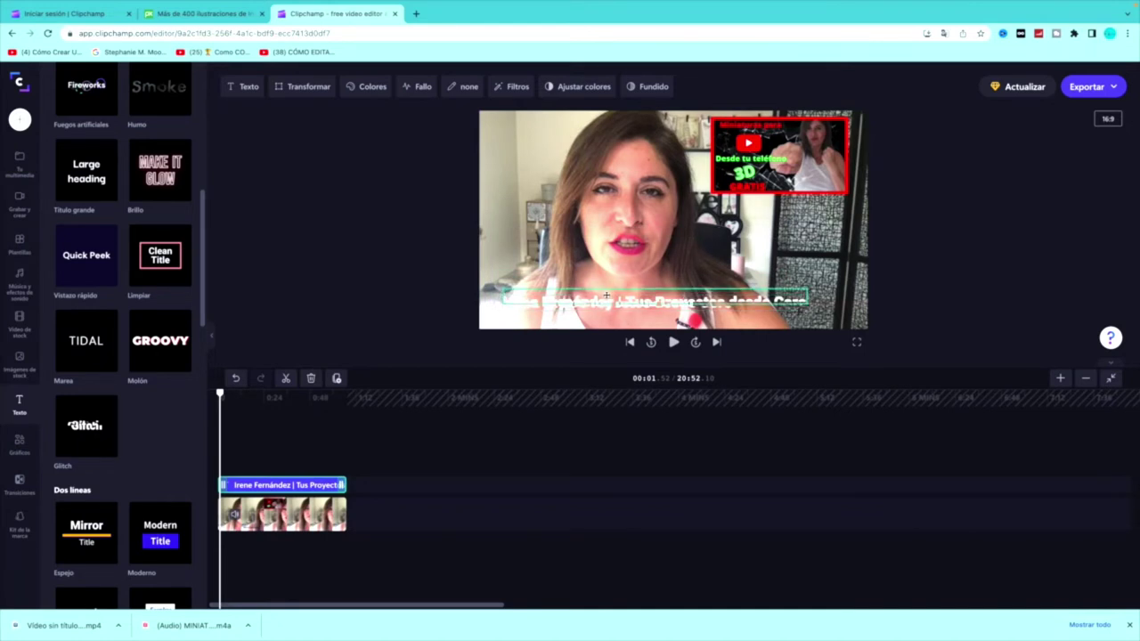
left_click(295, 88)
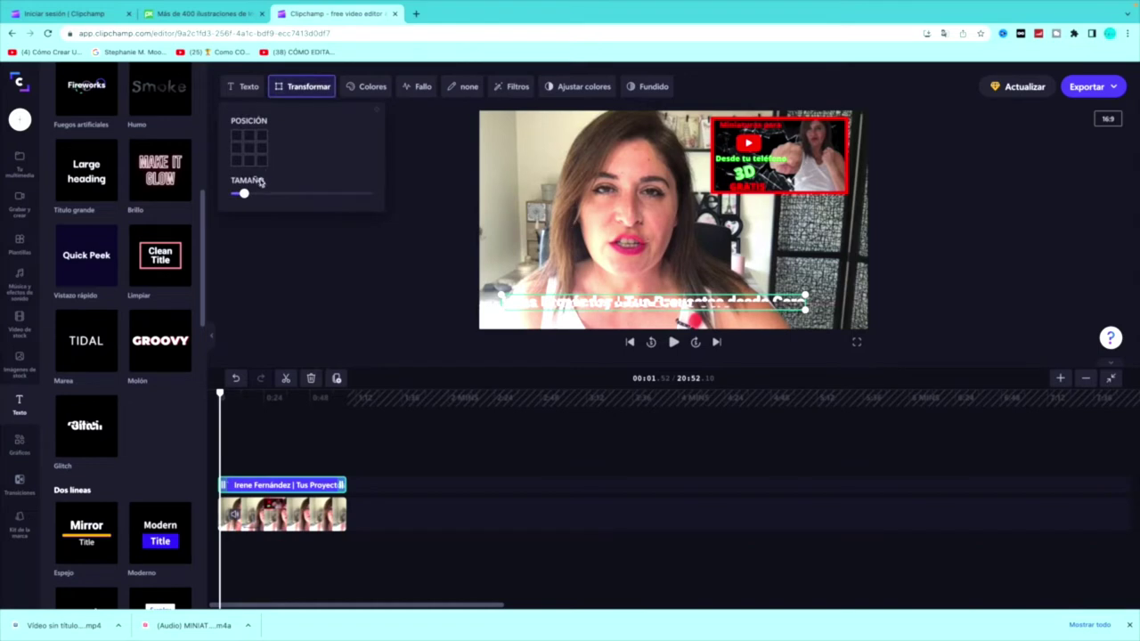
left_click_drag(269, 194, 237, 194)
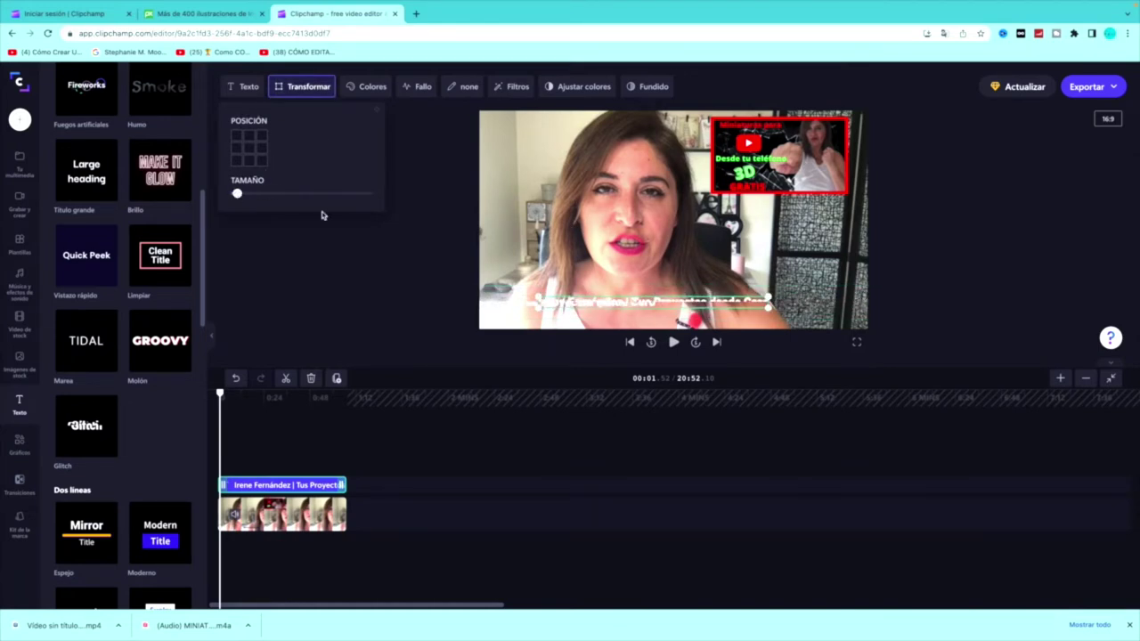
left_click(542, 300)
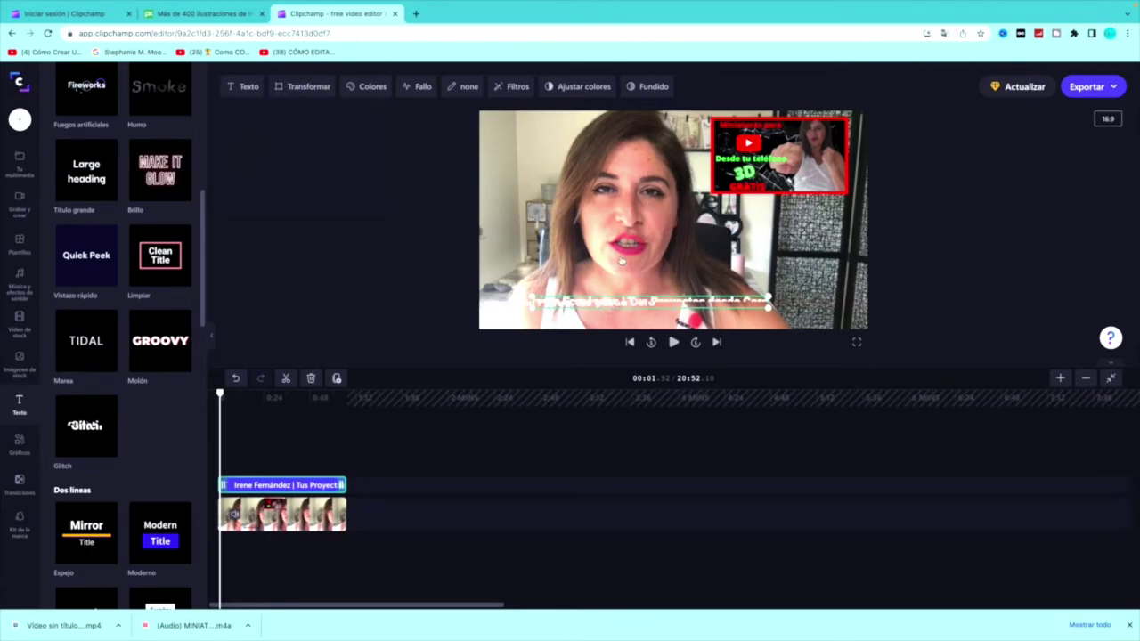
Step: Set the title's primary color to the preset blue and enlarge the title towards the frame's right edge
left_click(369, 89)
left_click(308, 143)
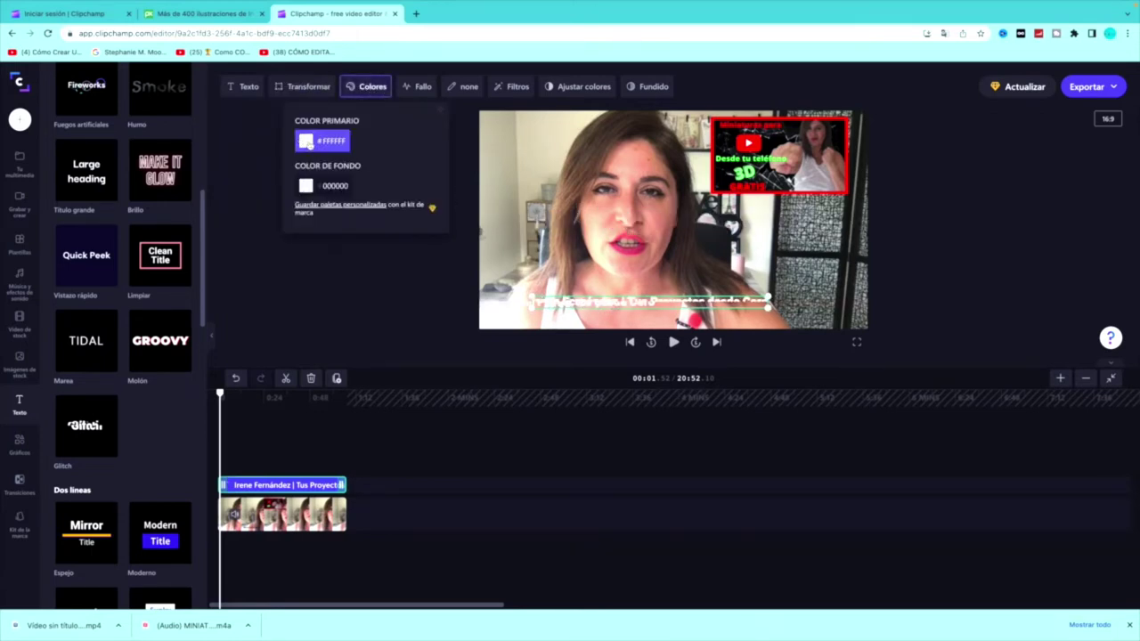
left_click(309, 143)
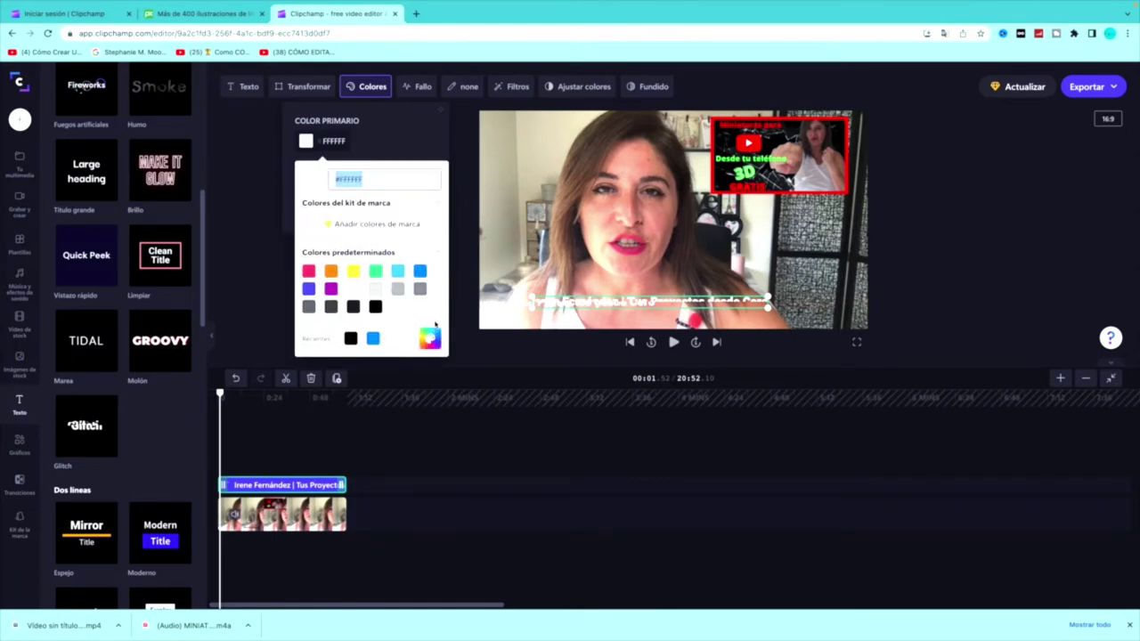
left_click(420, 271)
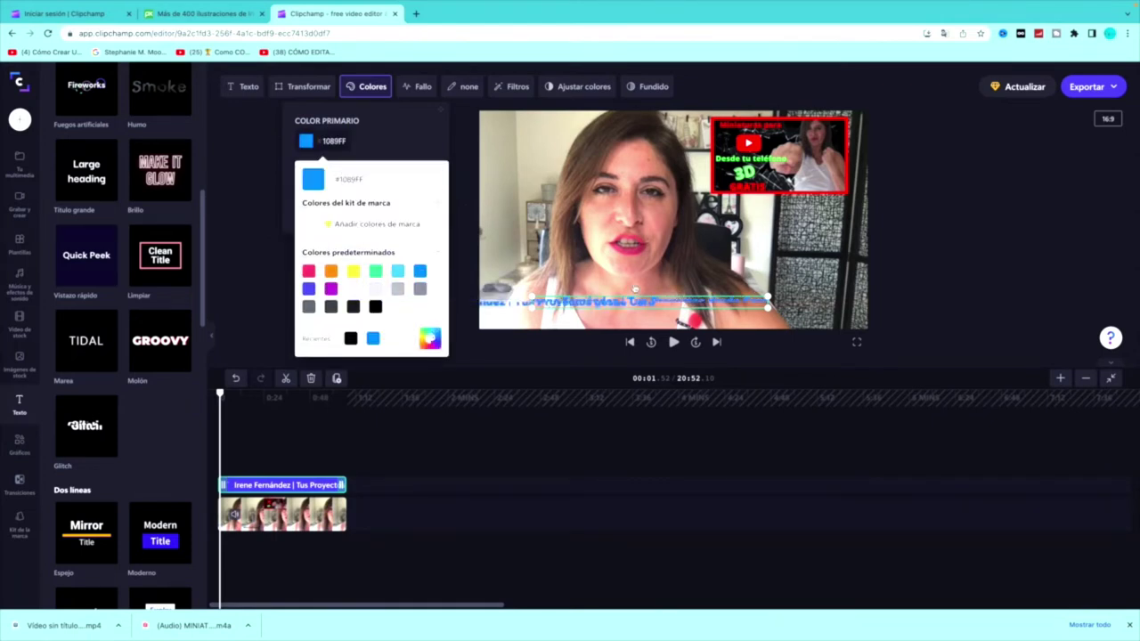
left_click(729, 288)
left_click_drag(768, 303, 848, 305)
Step: Check the title's background color options and slightly lower the speed of its glitch effect
left_click(372, 86)
left_click(305, 186)
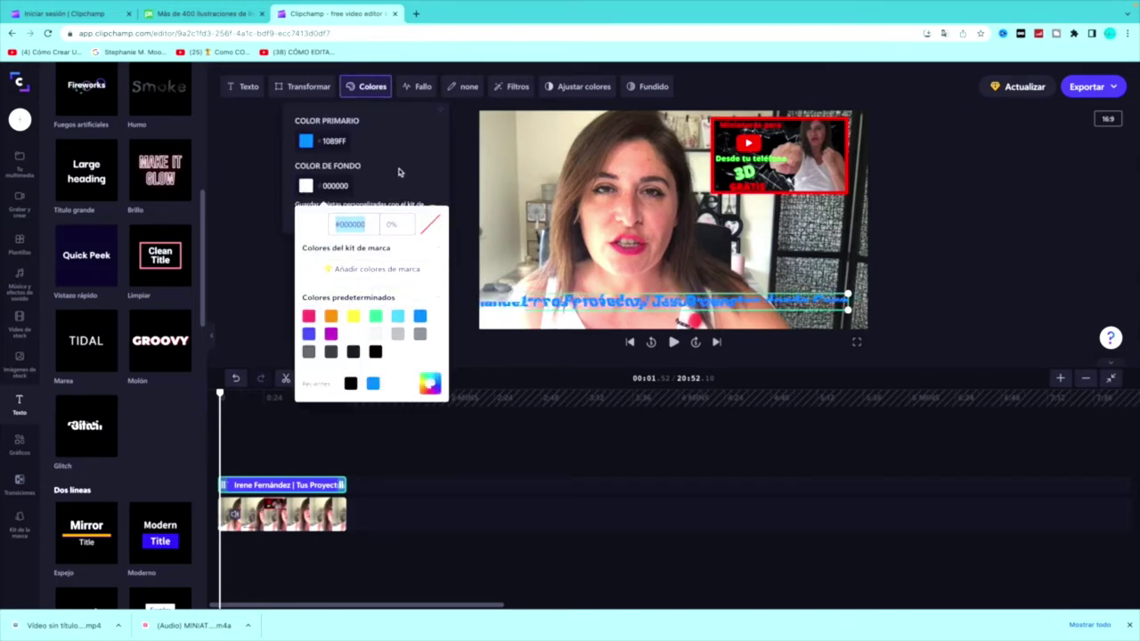
left_click(421, 87)
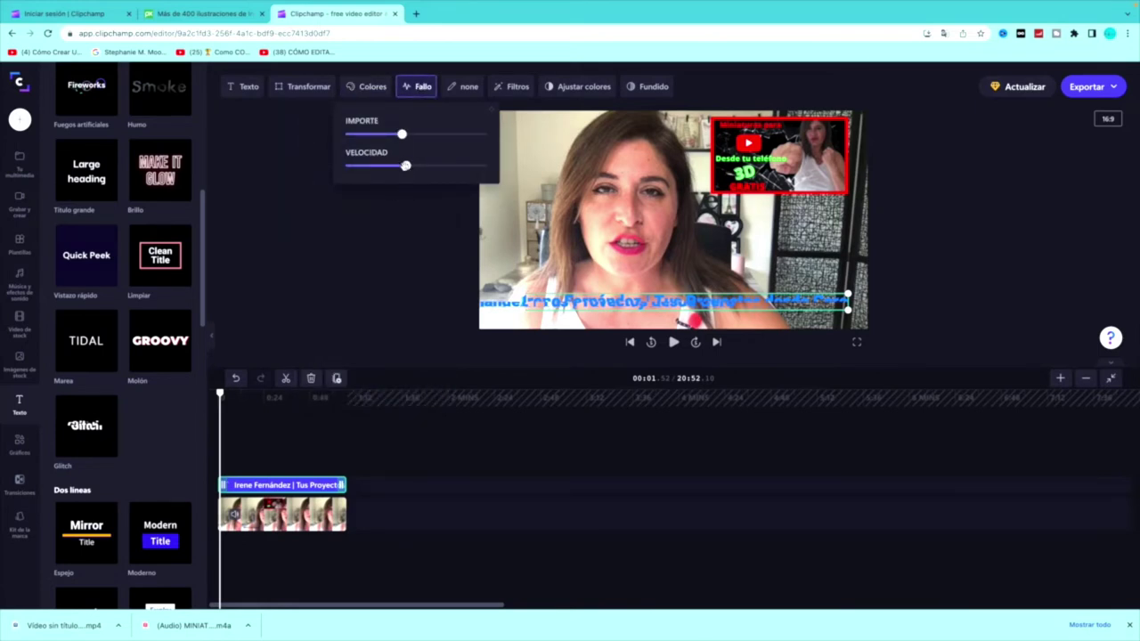
left_click_drag(406, 166, 395, 167)
Step: Try the Desenfocado filter on the title and apply the Fílmico filter
left_click(518, 86)
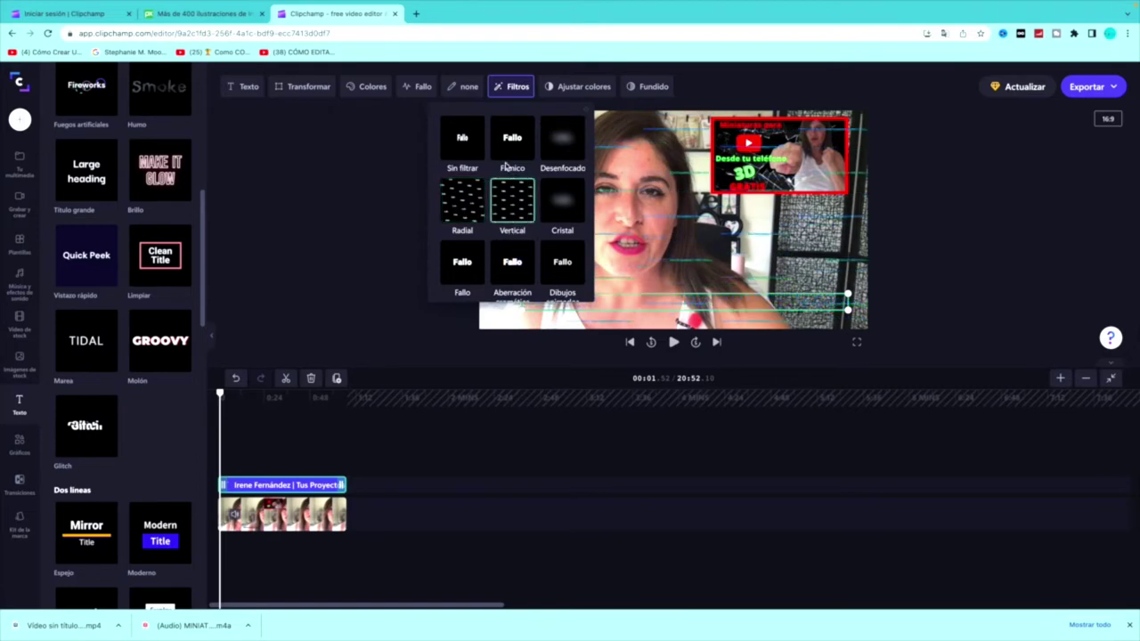
left_click(478, 152)
left_click(513, 143)
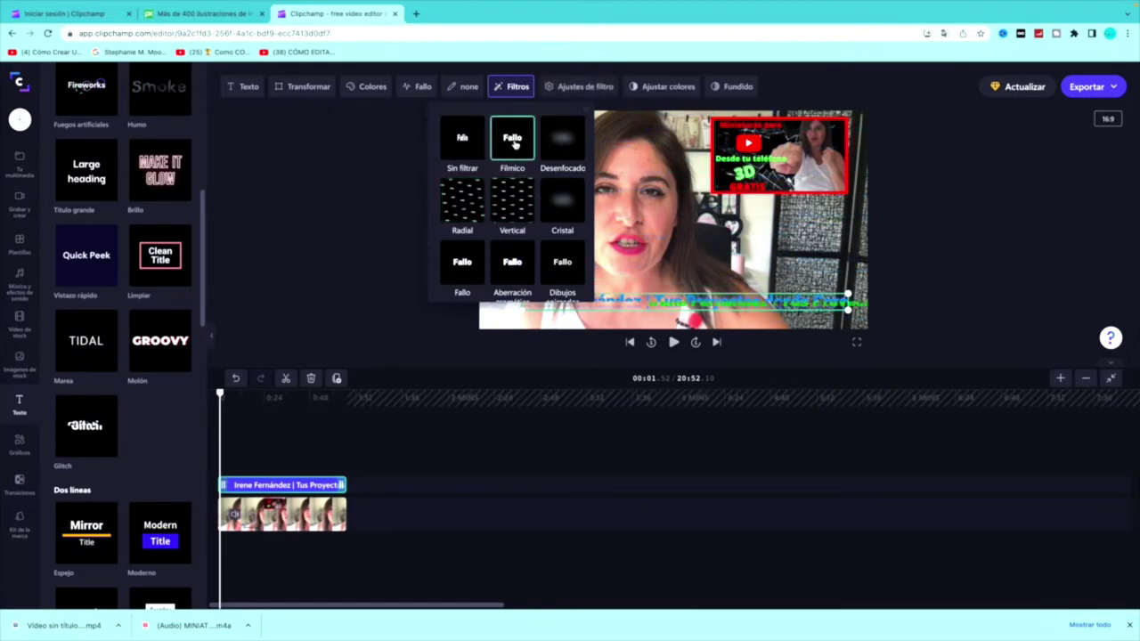
left_click(549, 141)
left_click(512, 142)
Step: Examine the title's filter settings, color adjustments and fade-in and fade-out options, leaving them at their defaults
left_click(598, 88)
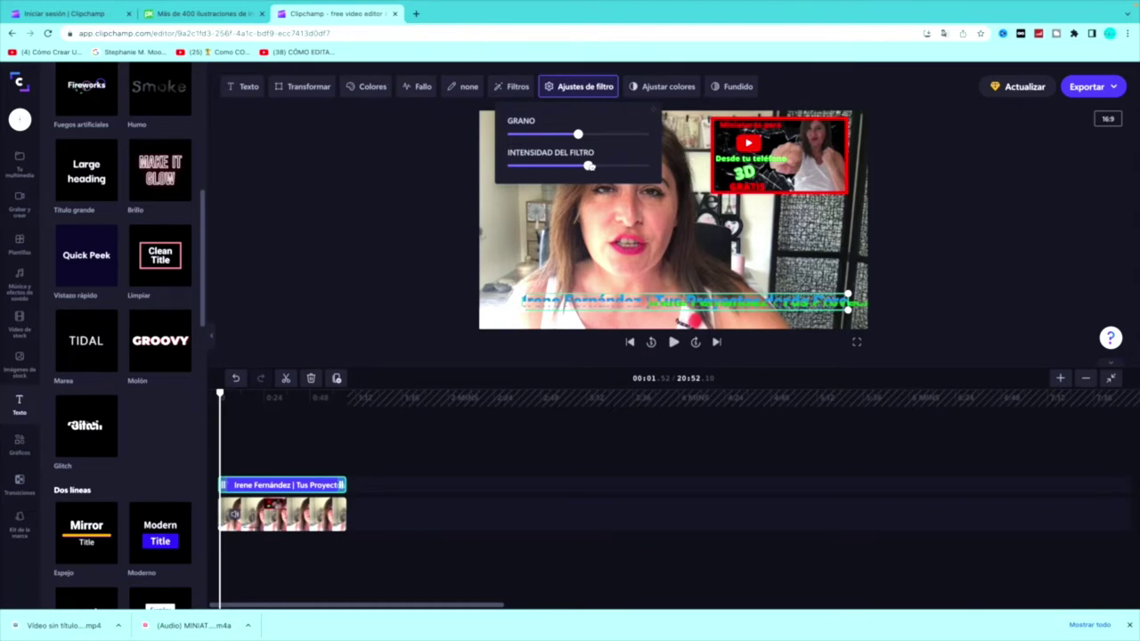
left_click(655, 88)
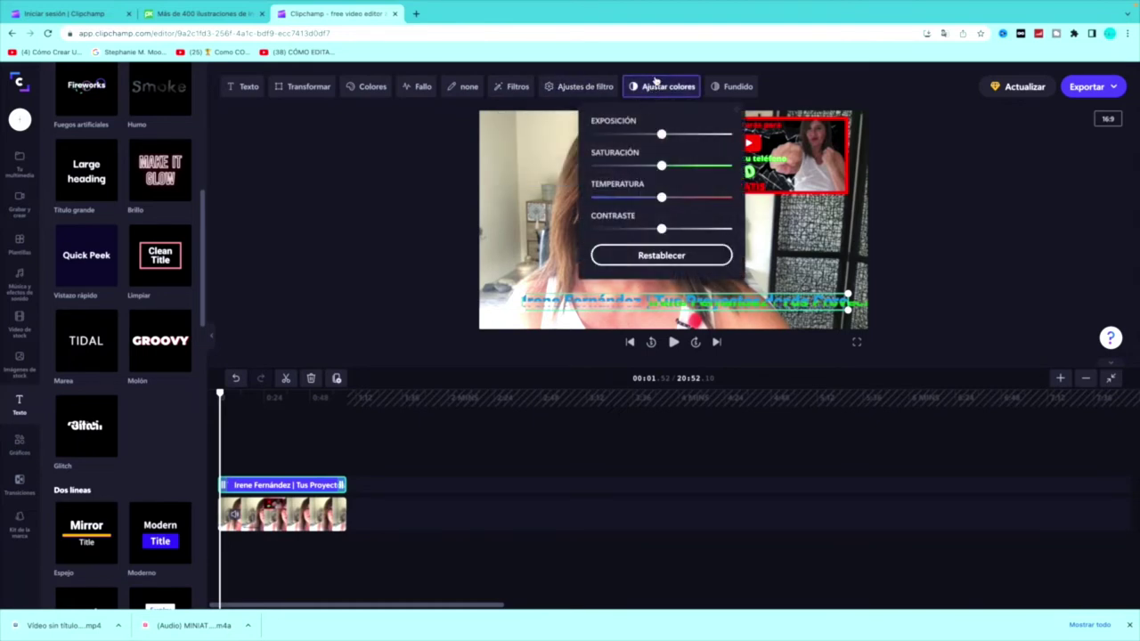
left_click(735, 89)
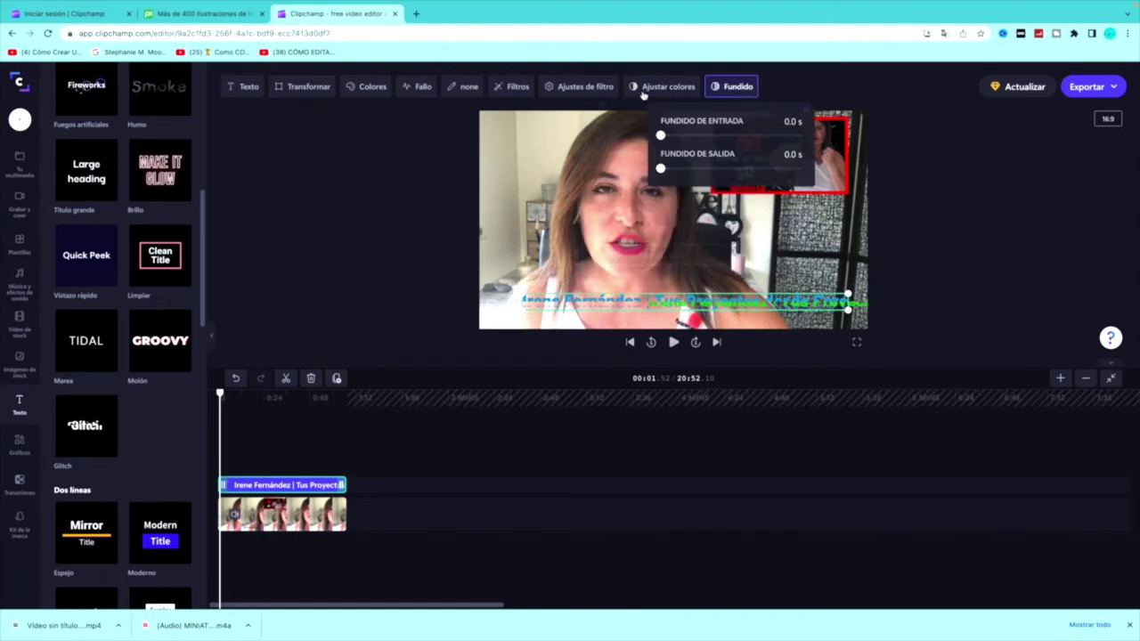
left_click(550, 242)
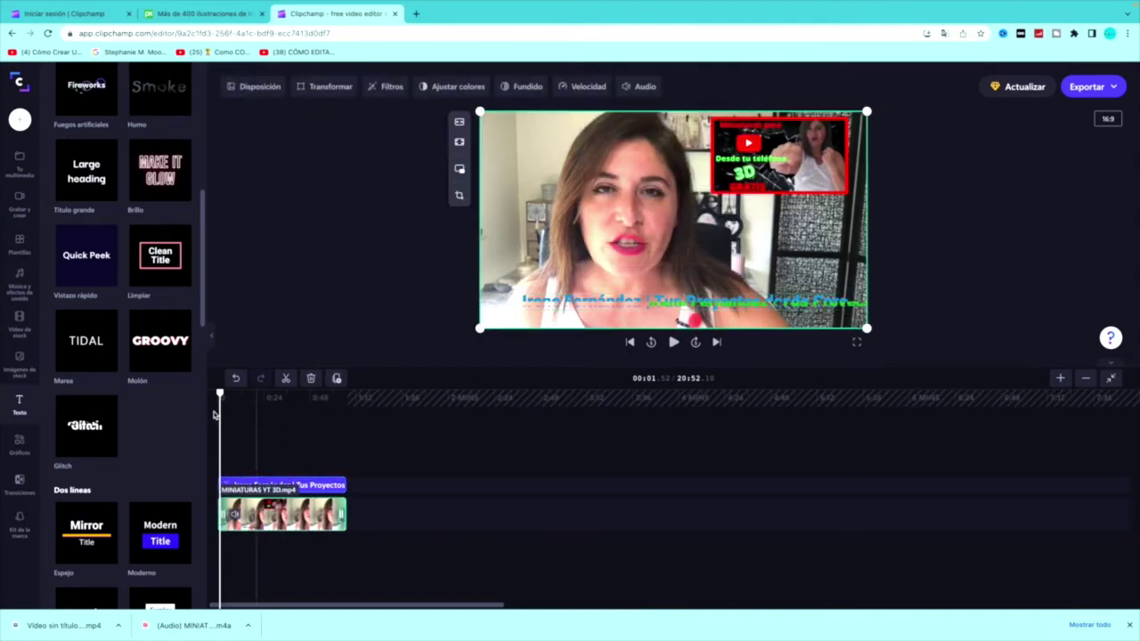
Step: Shift the title several seconds forward, trim its end to the video clip's end, and move the playhead to about 00:05
left_click_drag(253, 486, 268, 487)
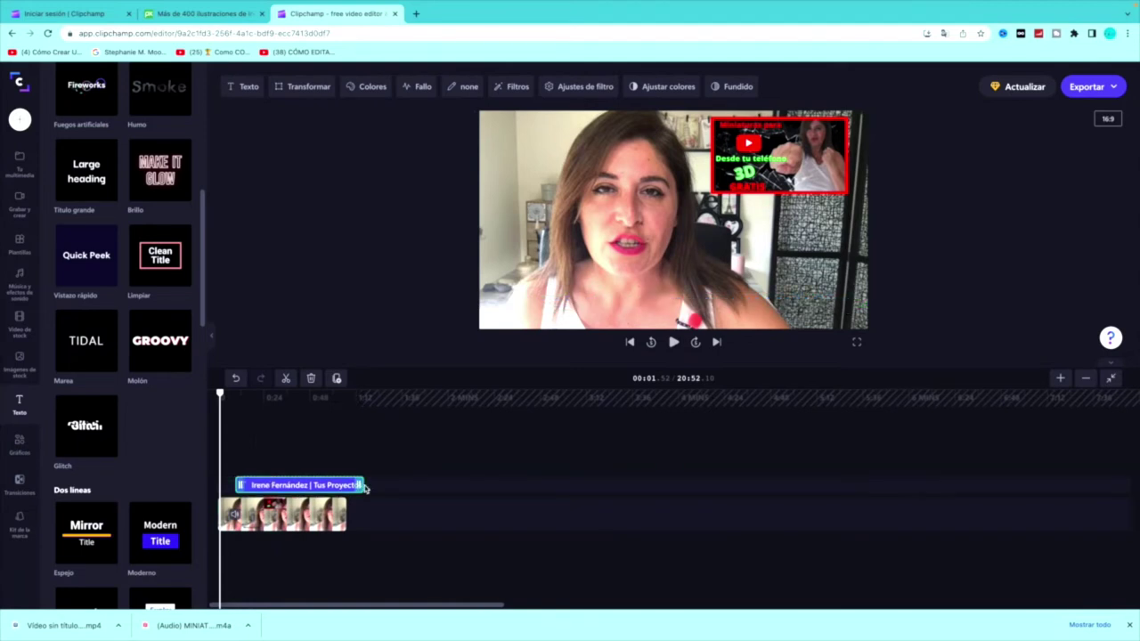
left_click_drag(361, 485, 347, 485)
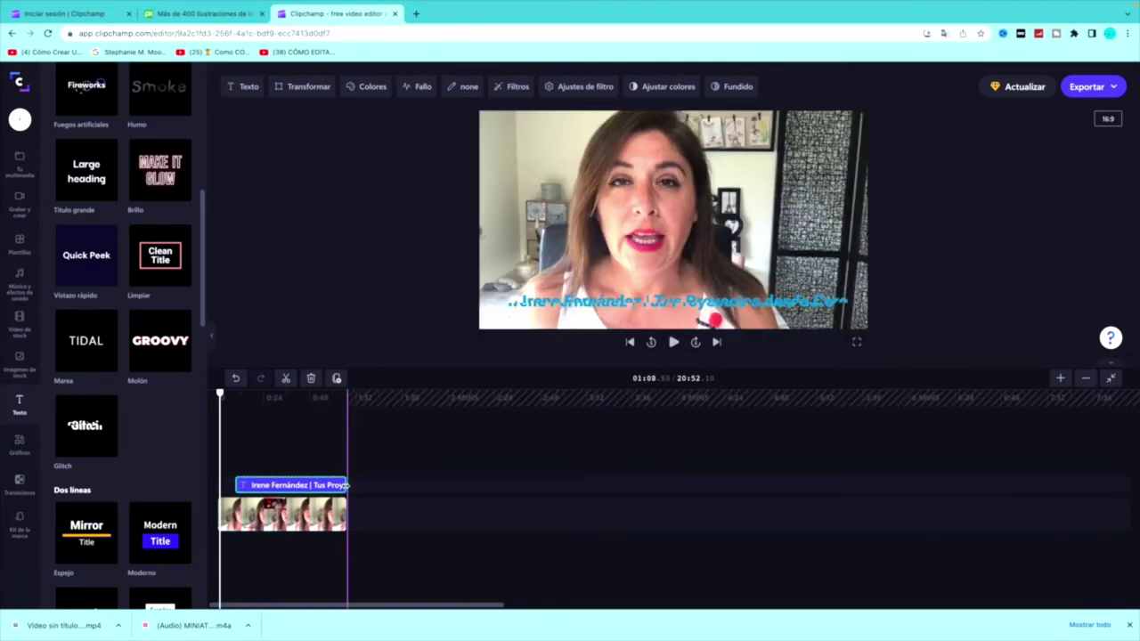
left_click(228, 446)
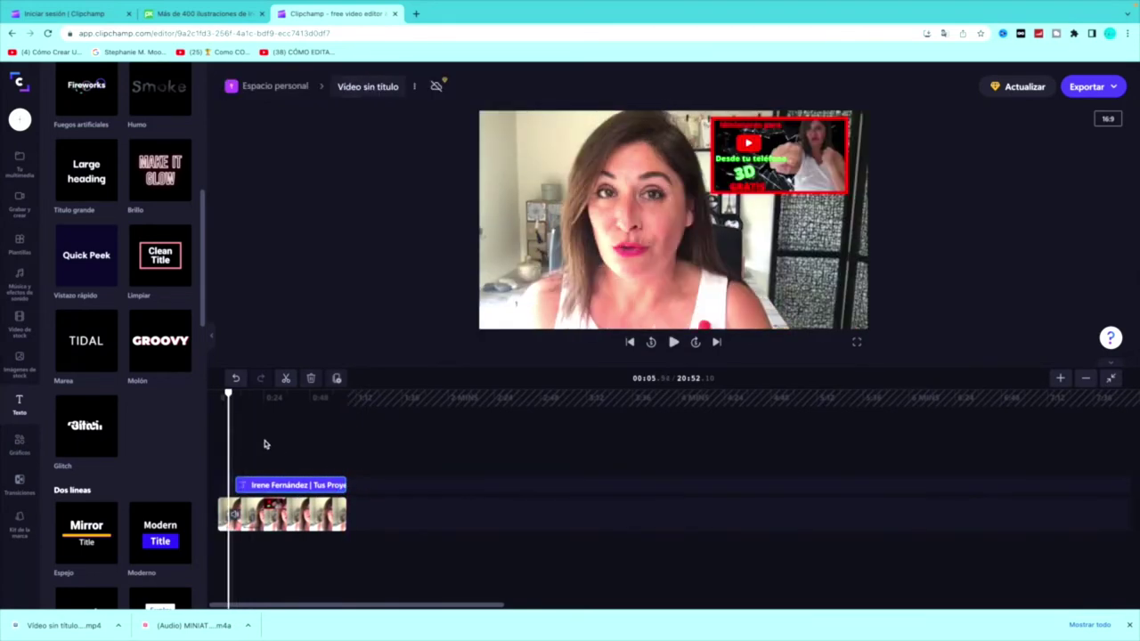
Step: Preview the title over the video and adjust its timing to run from the timeline's start to just past the 00:32 mark
left_click(675, 343)
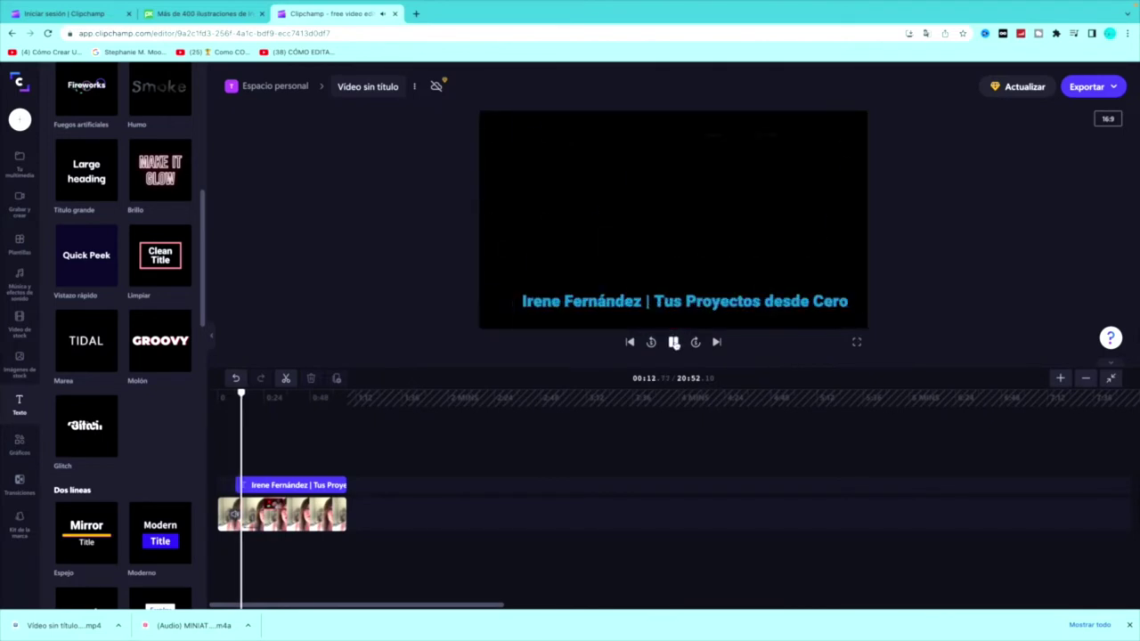
left_click(674, 343)
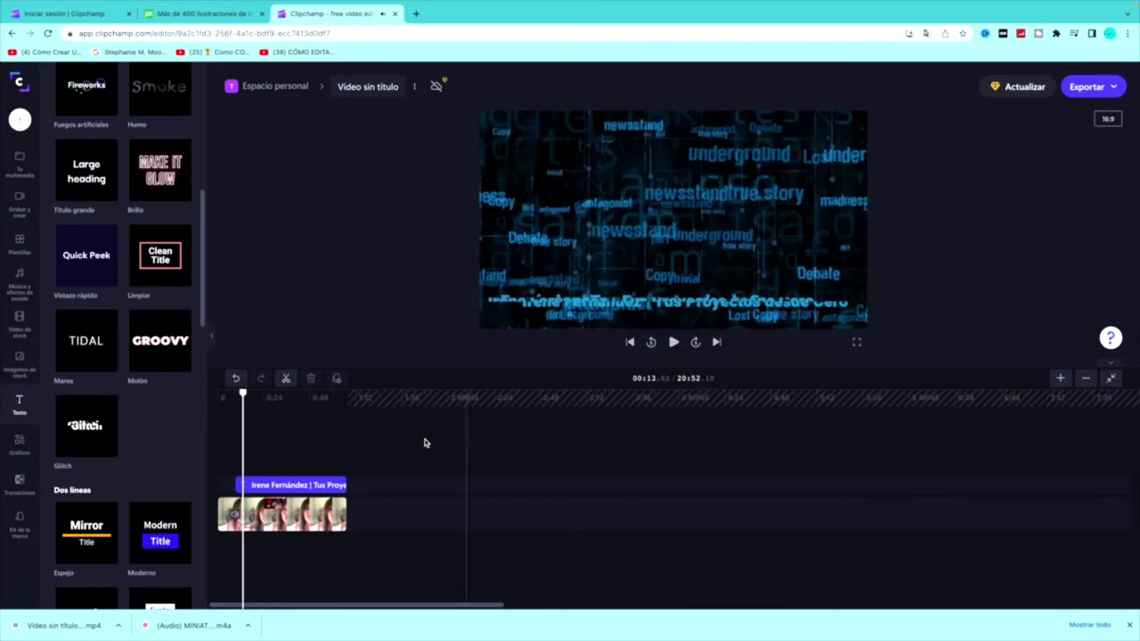
left_click(267, 484)
left_click_drag(246, 394, 279, 393)
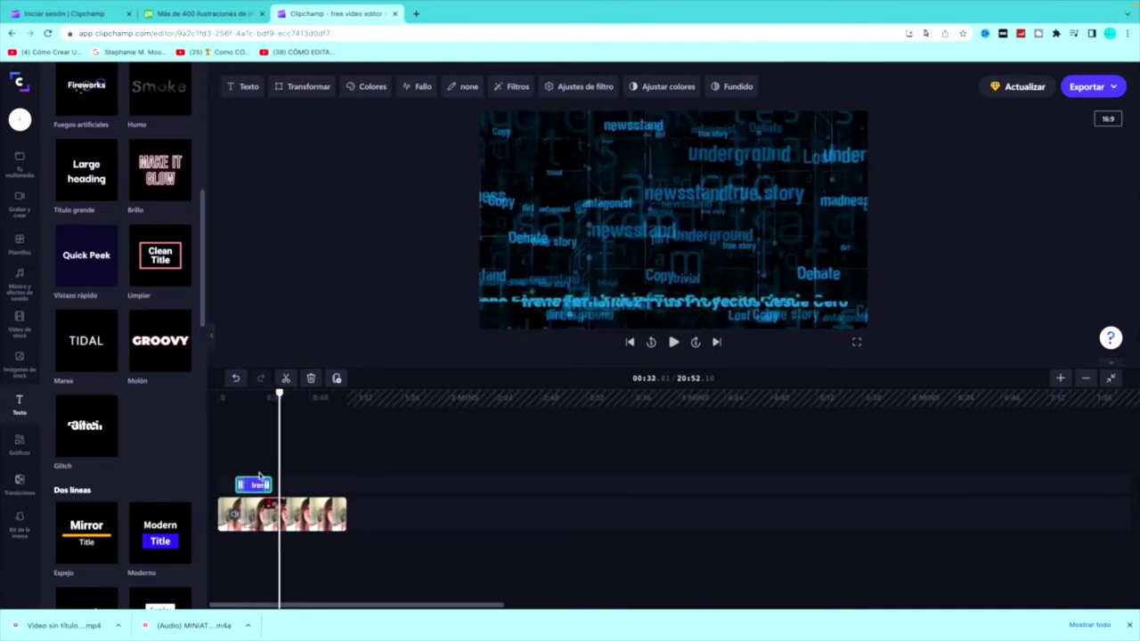
left_click(234, 515)
left_click(233, 515)
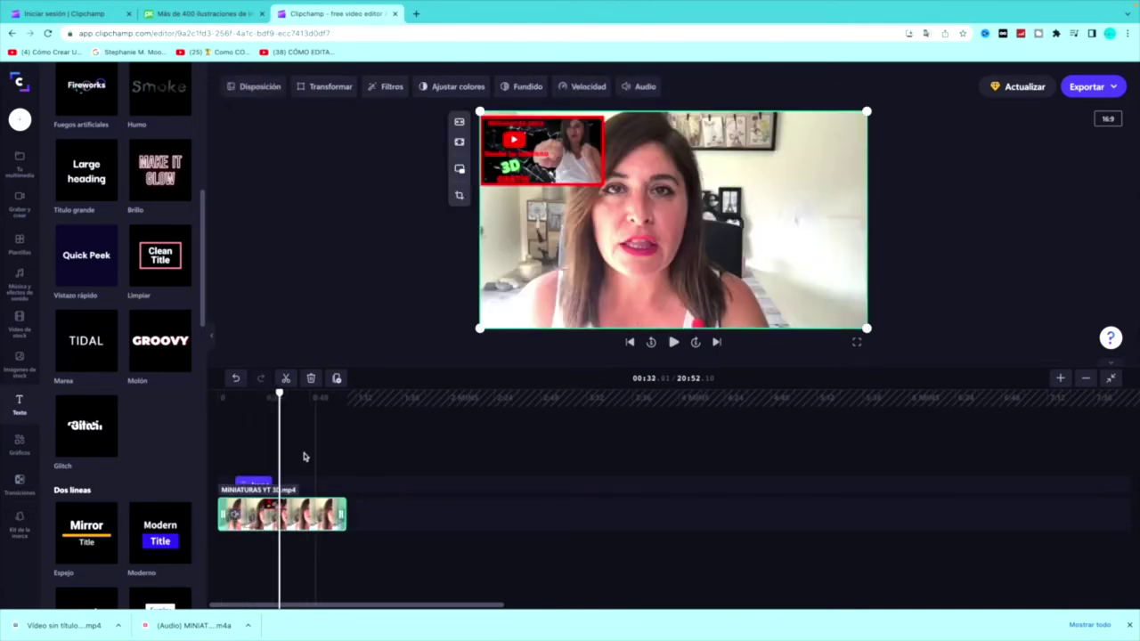
left_click(267, 484)
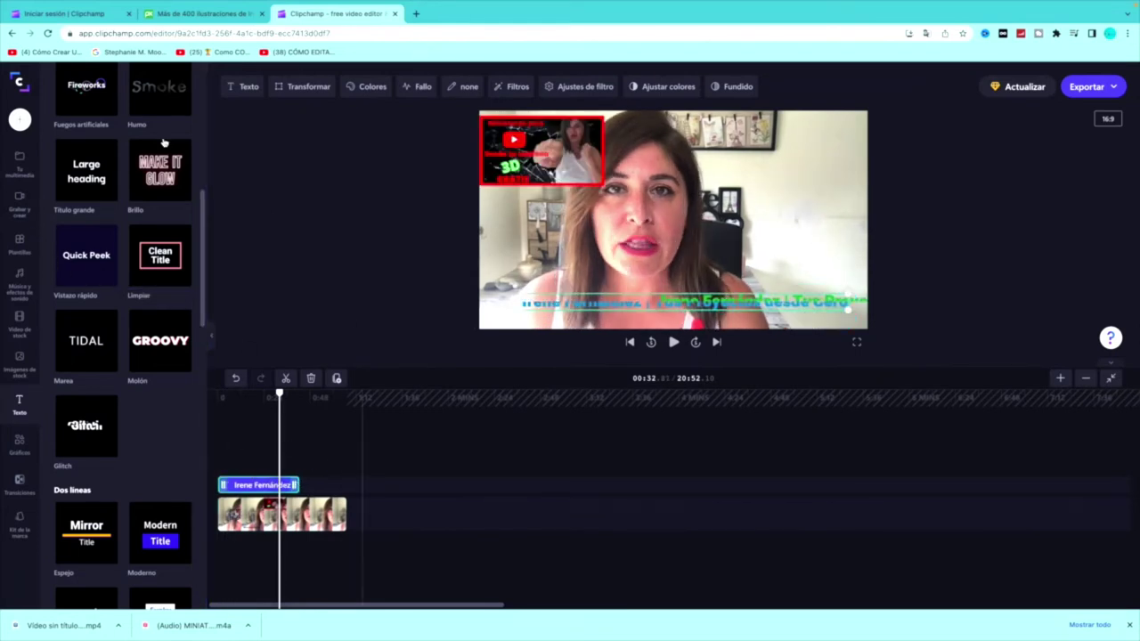
Step: Add the RPReplay_Final1655810349.MP4 phone recording right after the first video clip and play the cut between them
left_click(21, 162)
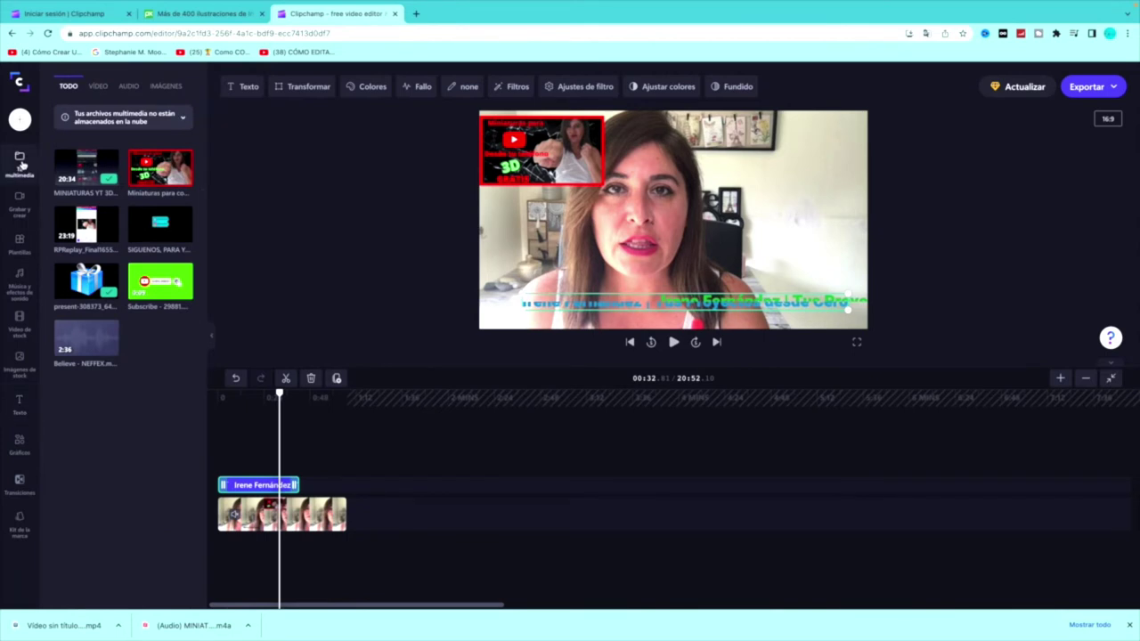
mouse_move(89, 228)
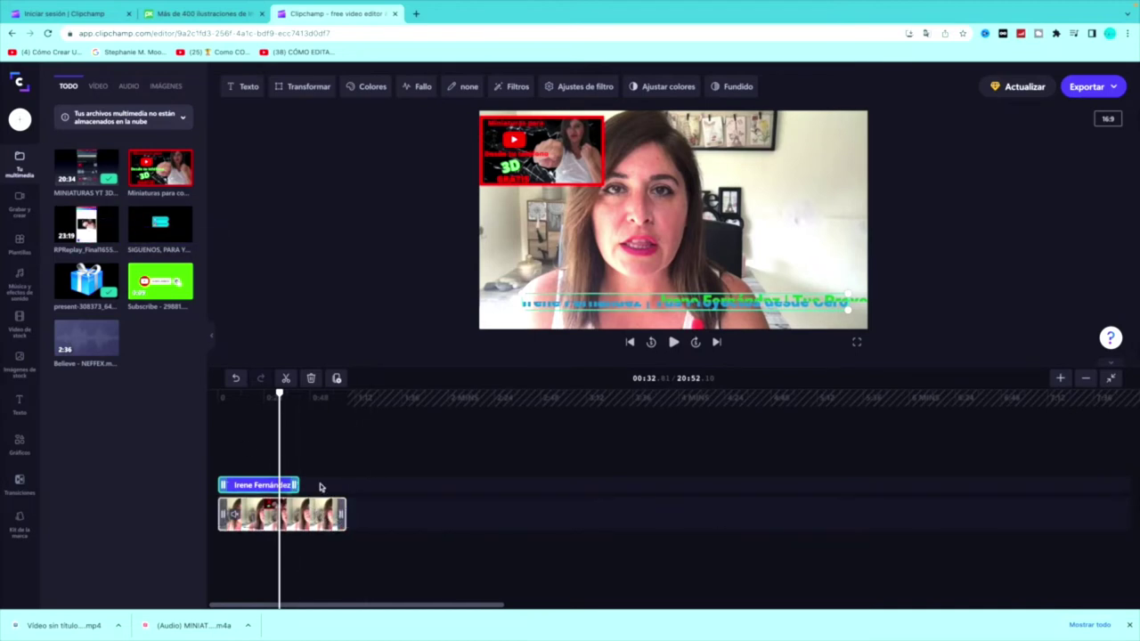
left_click_drag(87, 224, 365, 515)
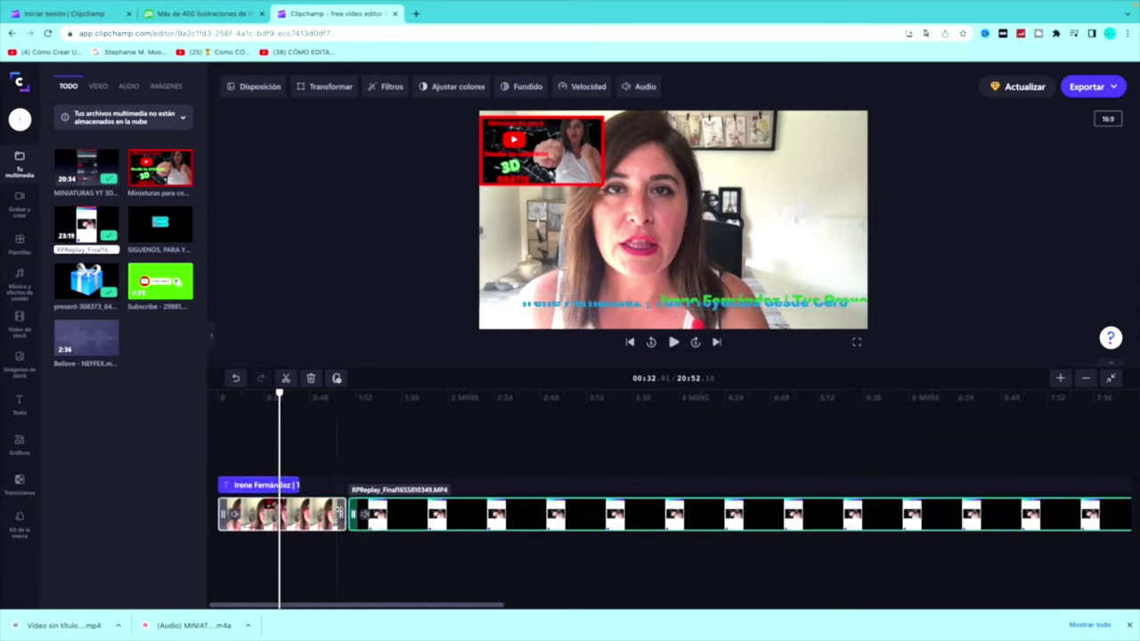
left_click(342, 472)
left_click(673, 342)
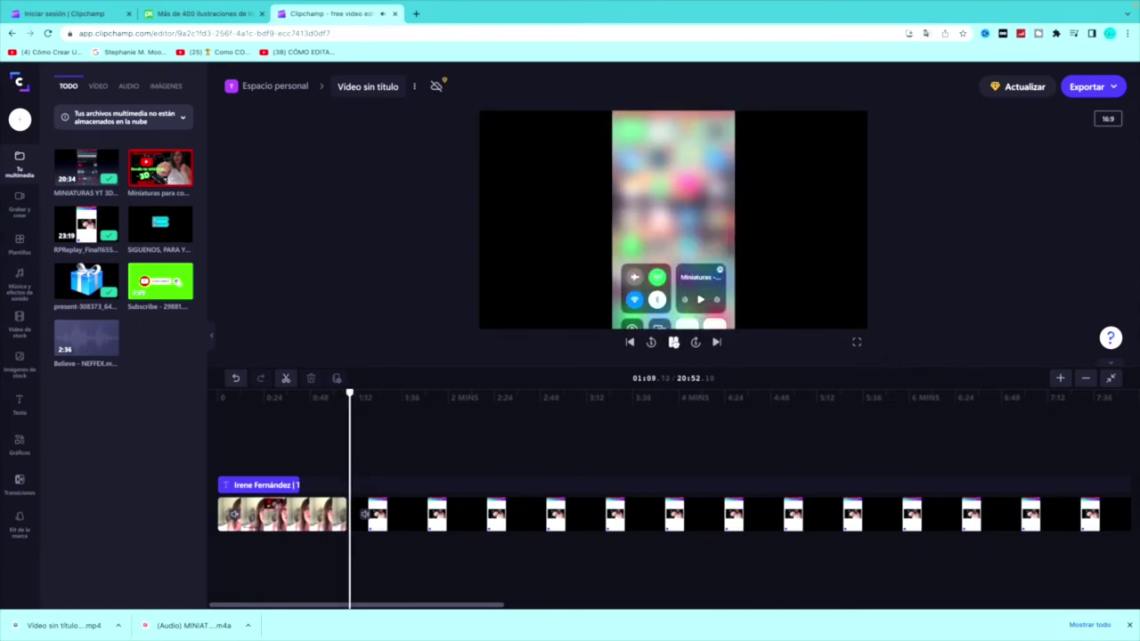
left_click(674, 342)
left_click_drag(350, 392, 347, 392)
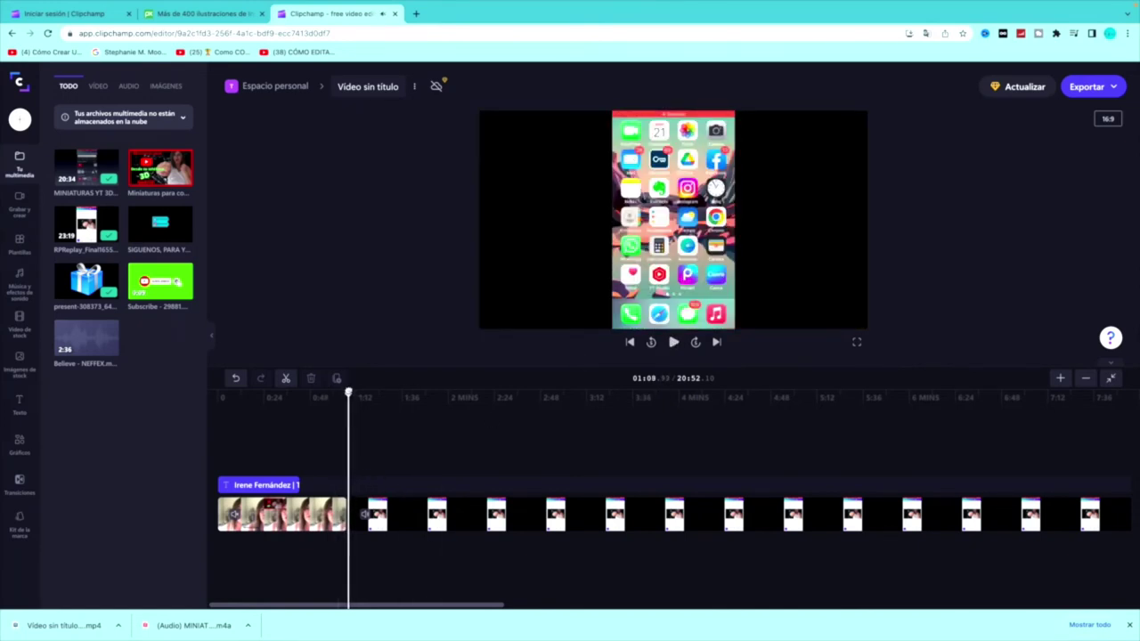
Step: Add the rightward wipe transition (Barrido hacia la derecha) between the first clip and the phone recording
left_click(19, 483)
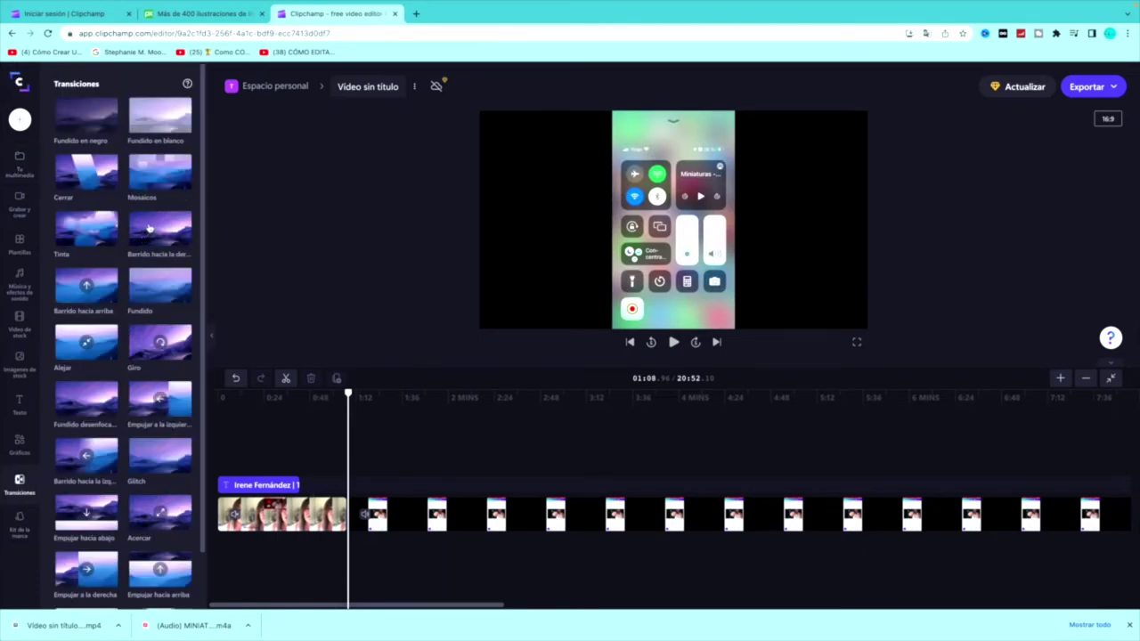
mouse_move(138, 234)
left_mouse_down()
mouse_move(348, 468)
mouse_move(347, 514)
left_mouse_up()
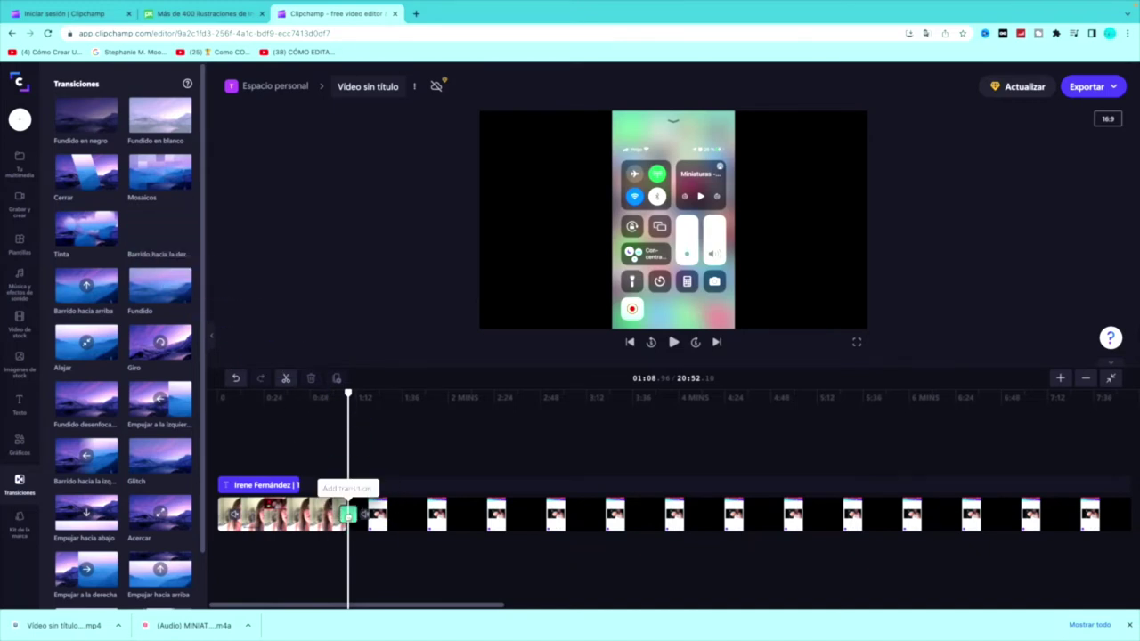
left_click(348, 514)
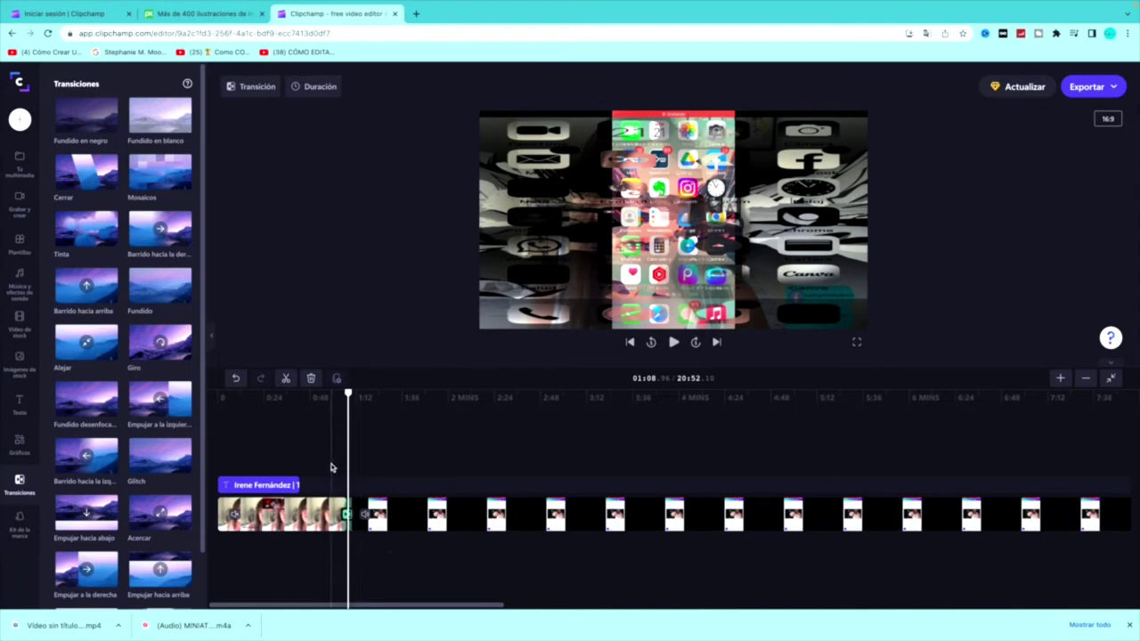
Step: Play the transition between the two video clips twice, starting shortly before the cut
left_click(335, 465)
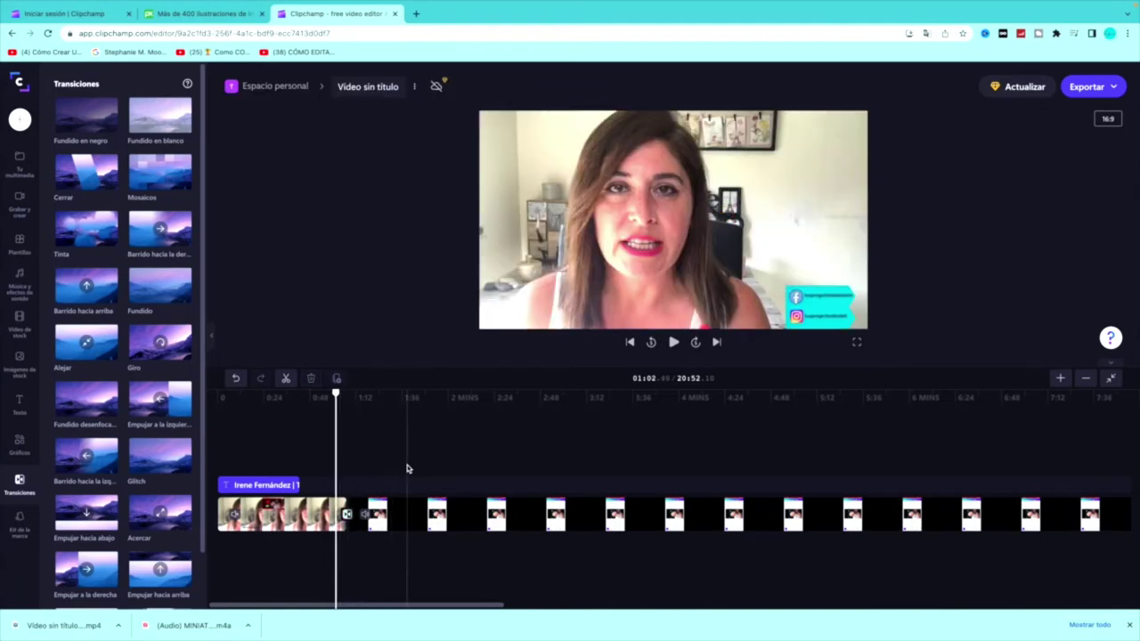
left_click(674, 344)
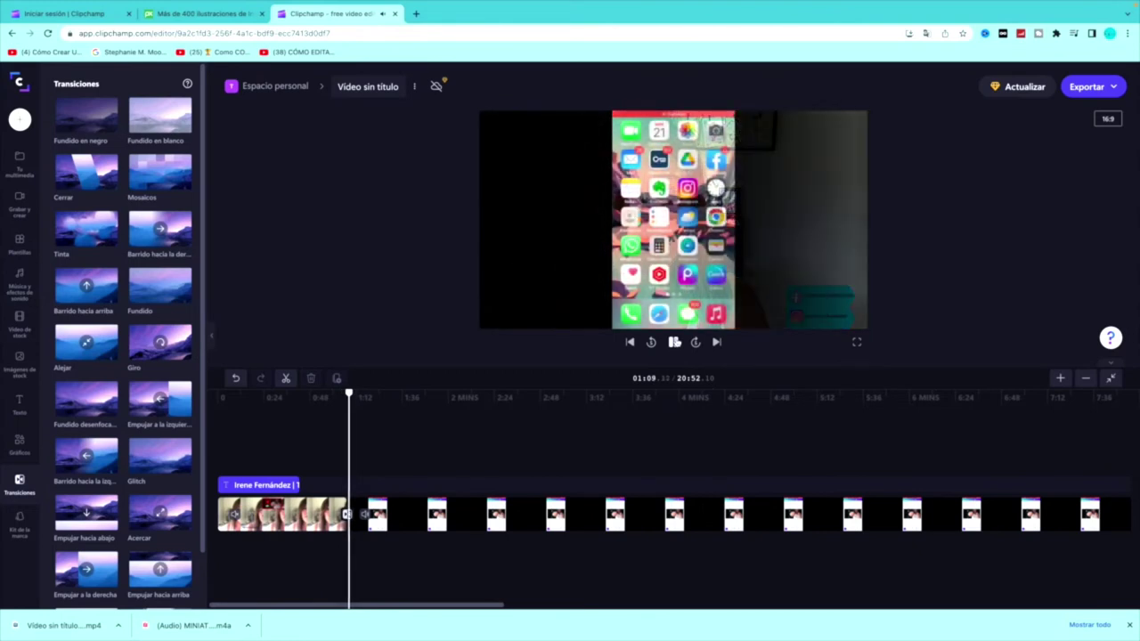
left_click(674, 342)
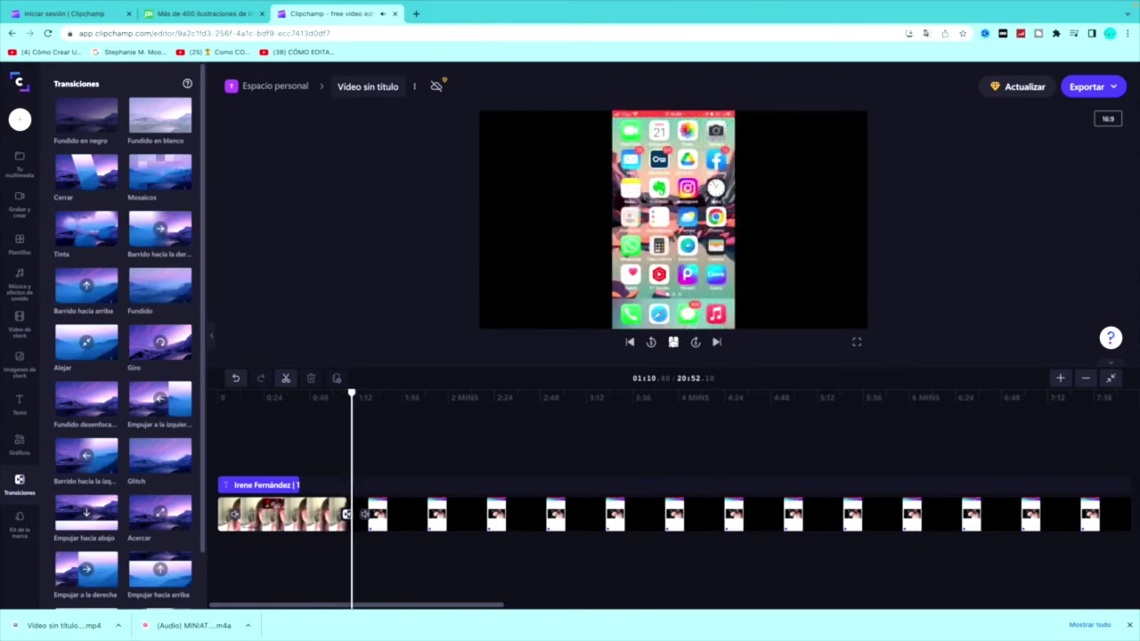
left_click(328, 466)
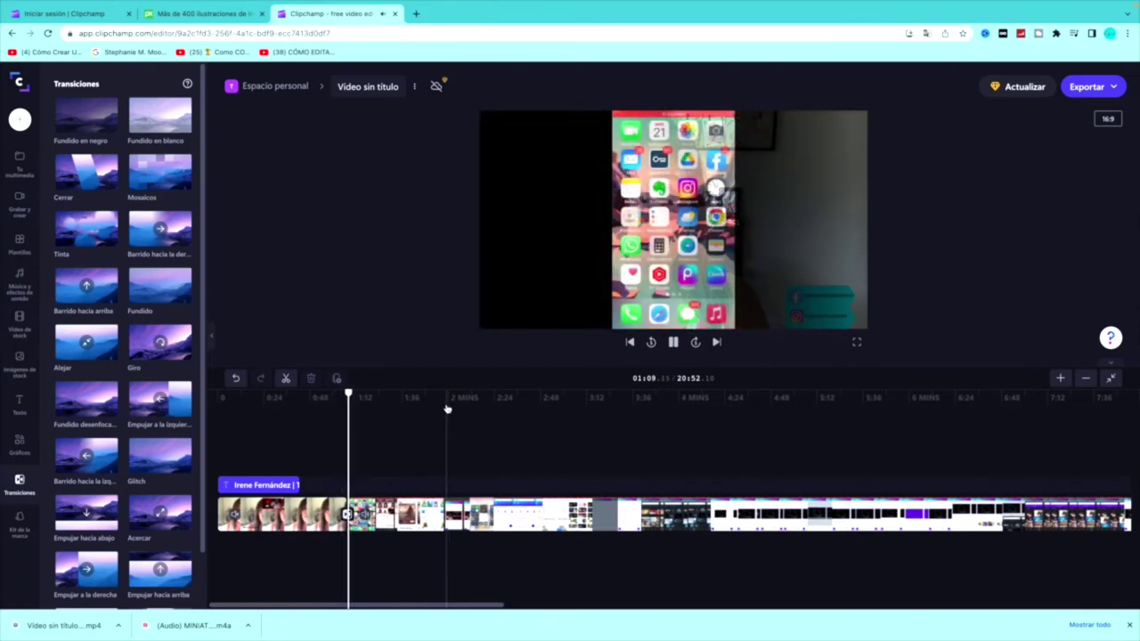
left_click(673, 342)
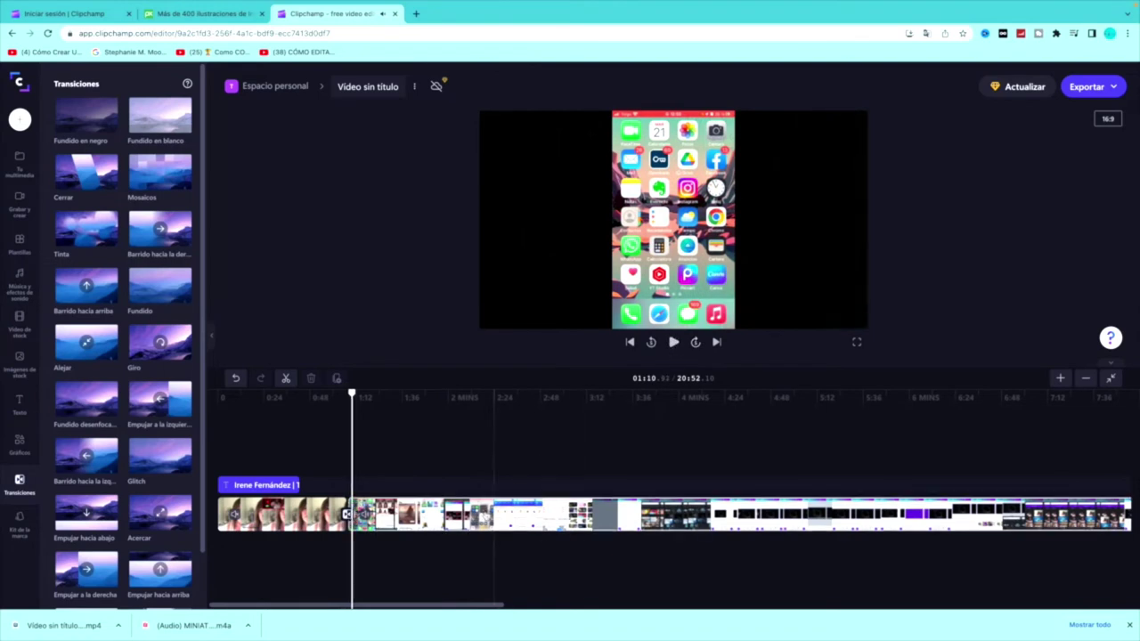
Step: Place the free Baby blue block color on a track beneath the phone recording and extend it along that clip
left_click(365, 515)
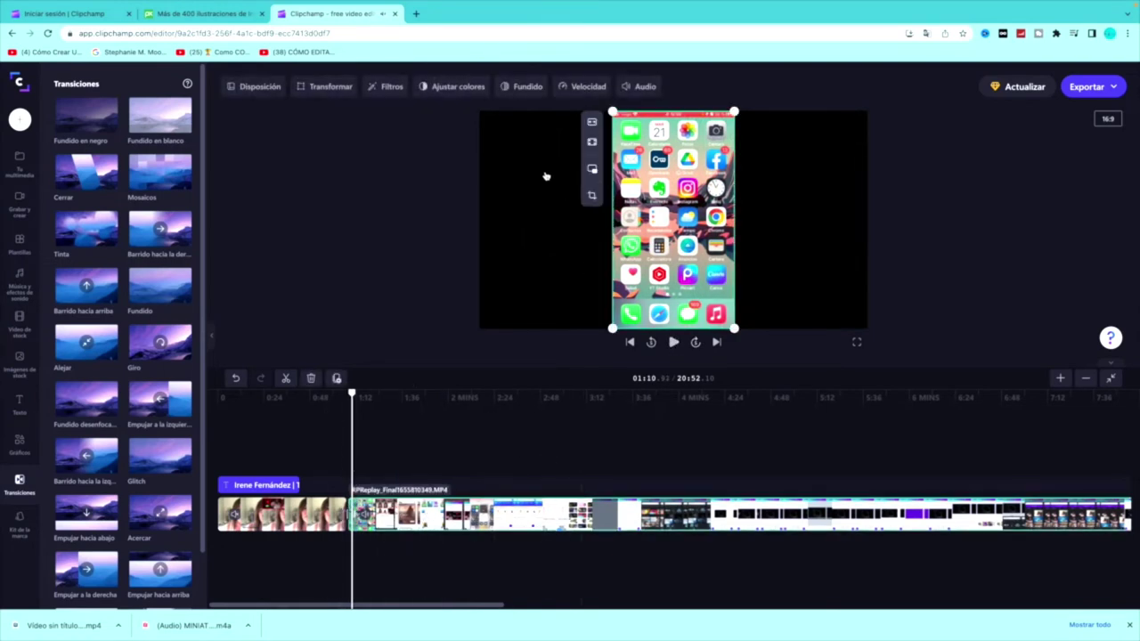
left_click(552, 218)
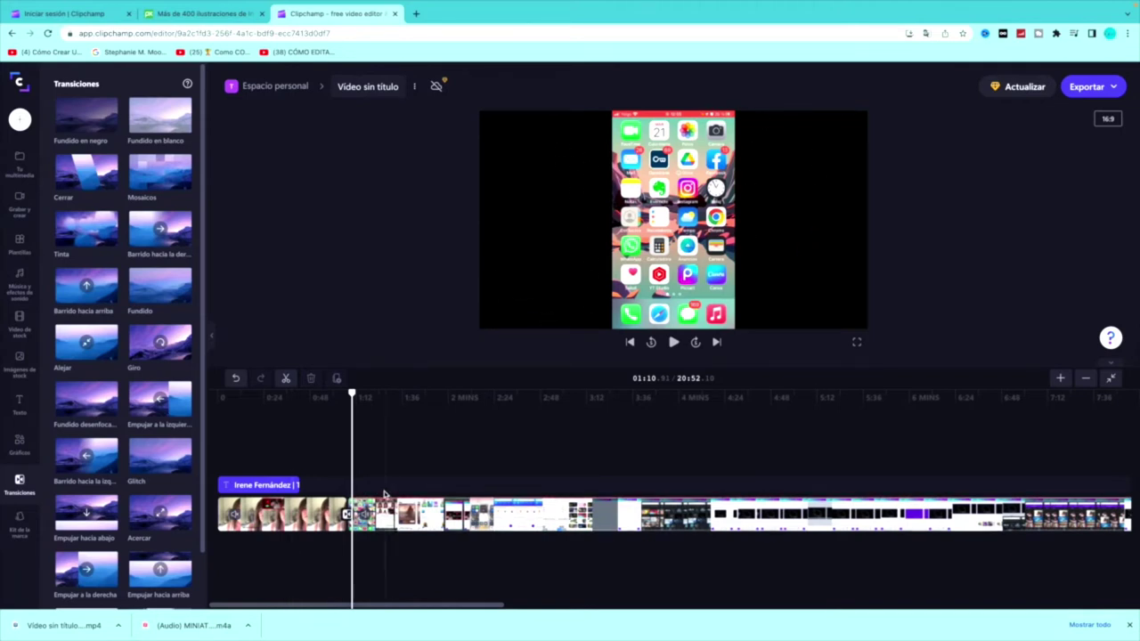
left_click(364, 517)
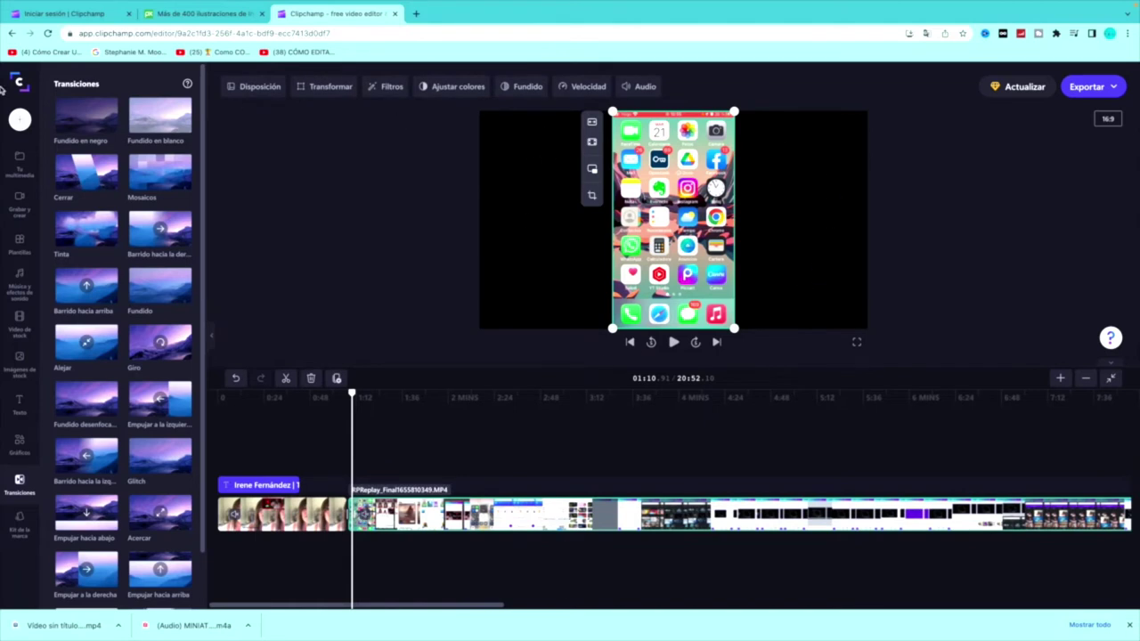
left_click(20, 361)
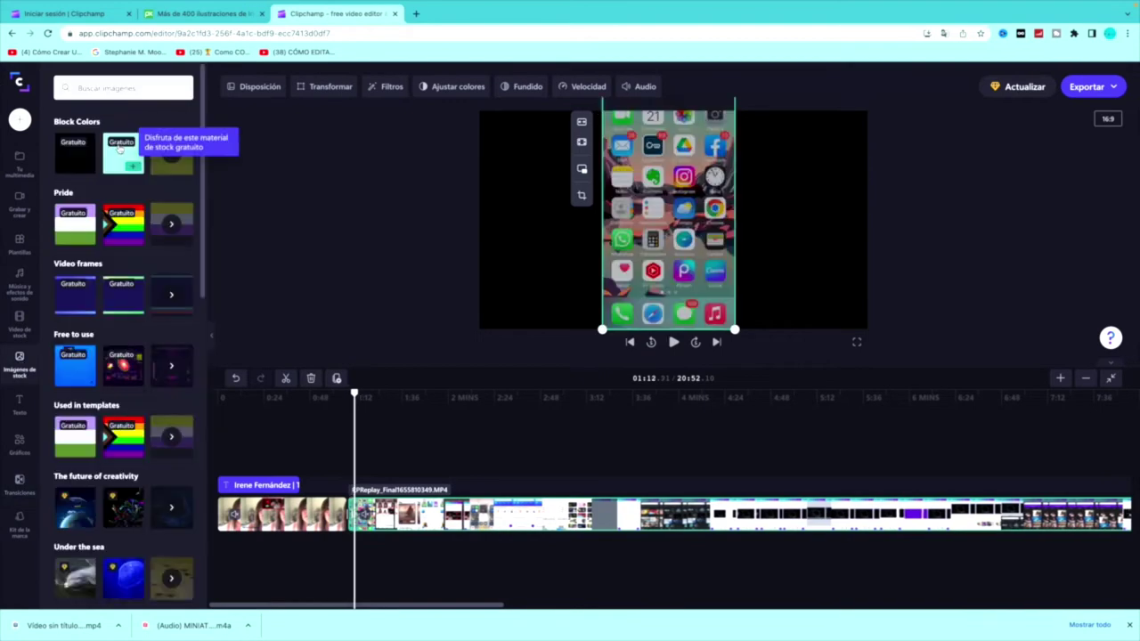
left_click_drag(122, 154, 857, 533)
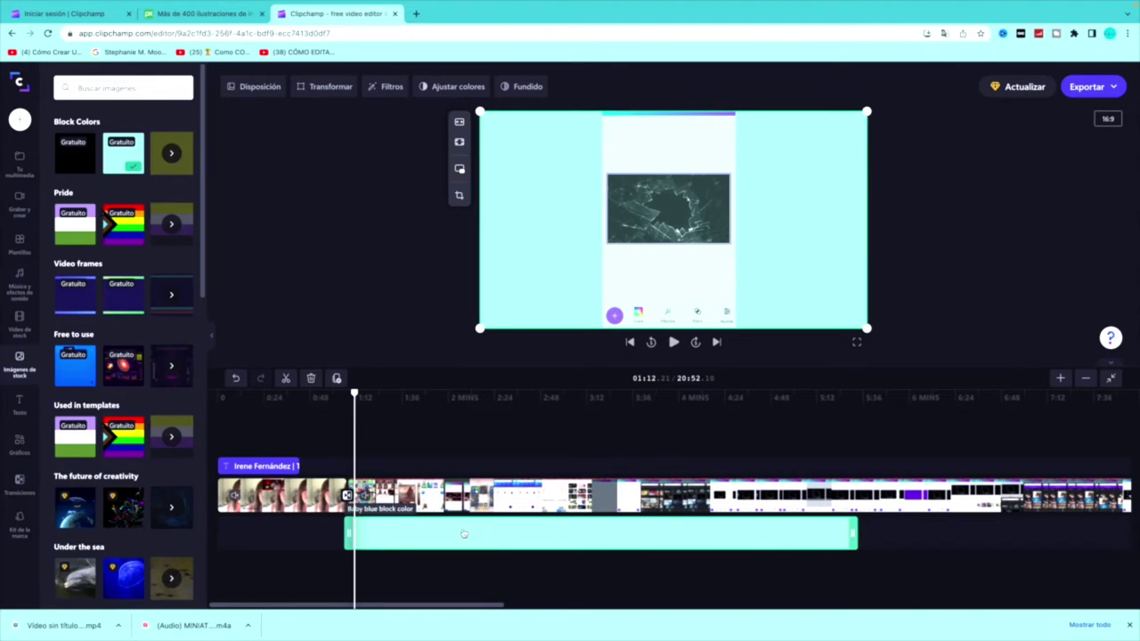
Step: Apply the Imagen en imagen layout to the phone recording, with a centered position and the maximum size
left_click(260, 86)
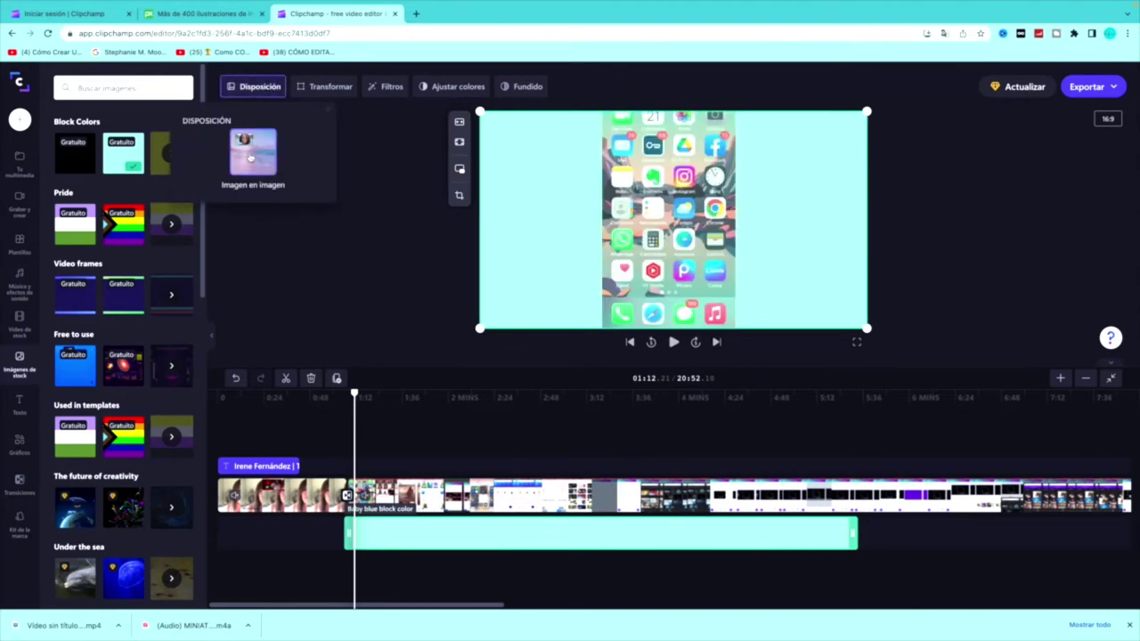
left_click(393, 492)
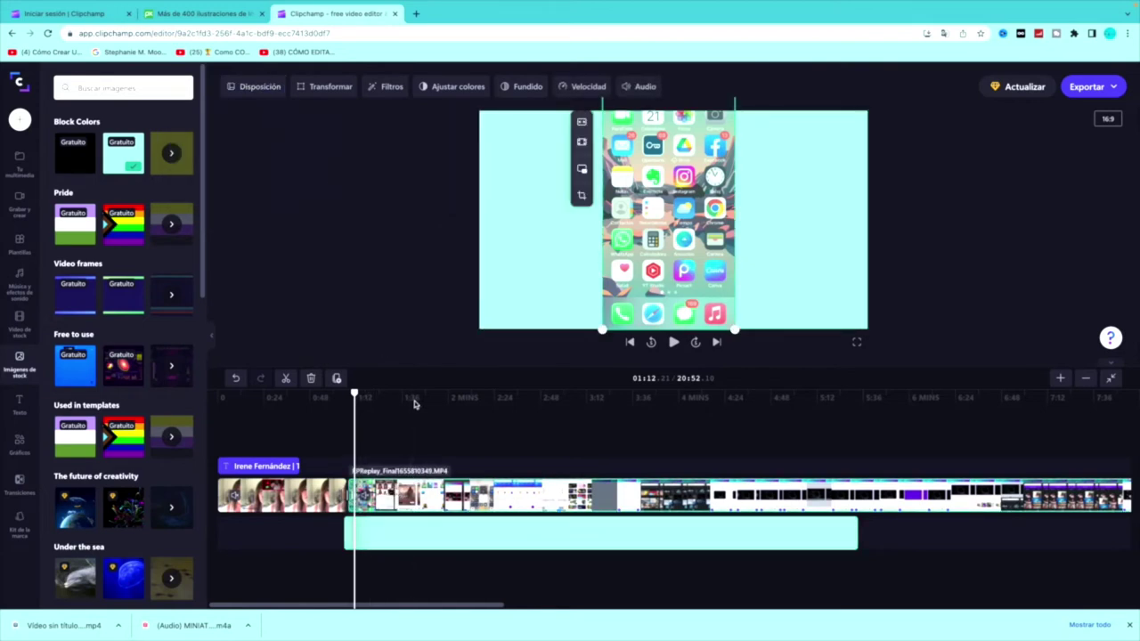
left_click(258, 85)
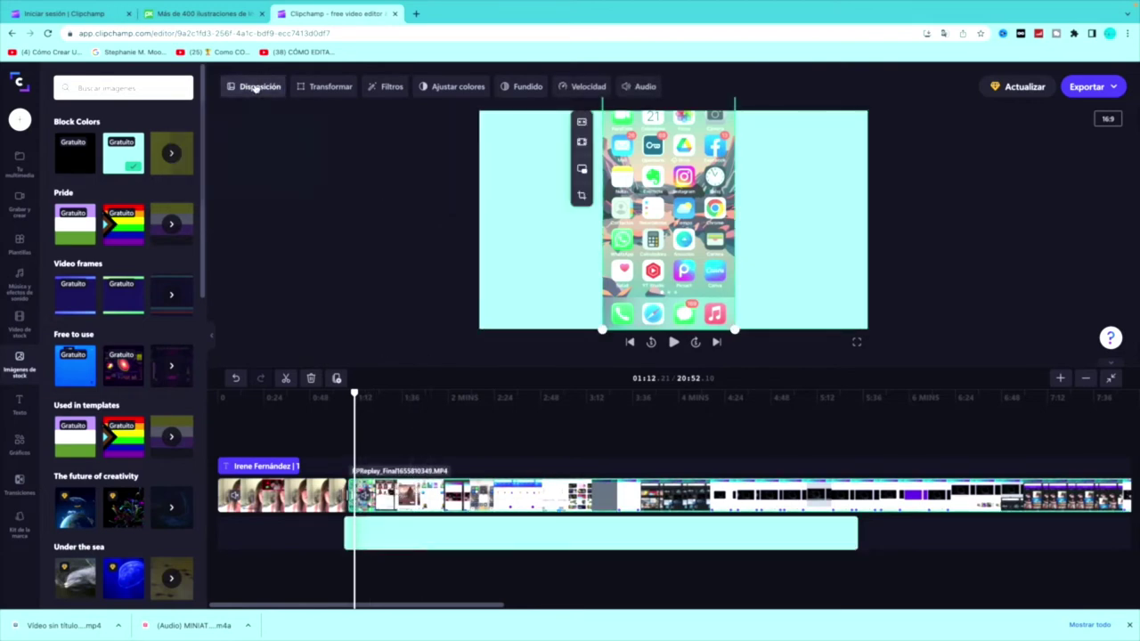
left_click(252, 153)
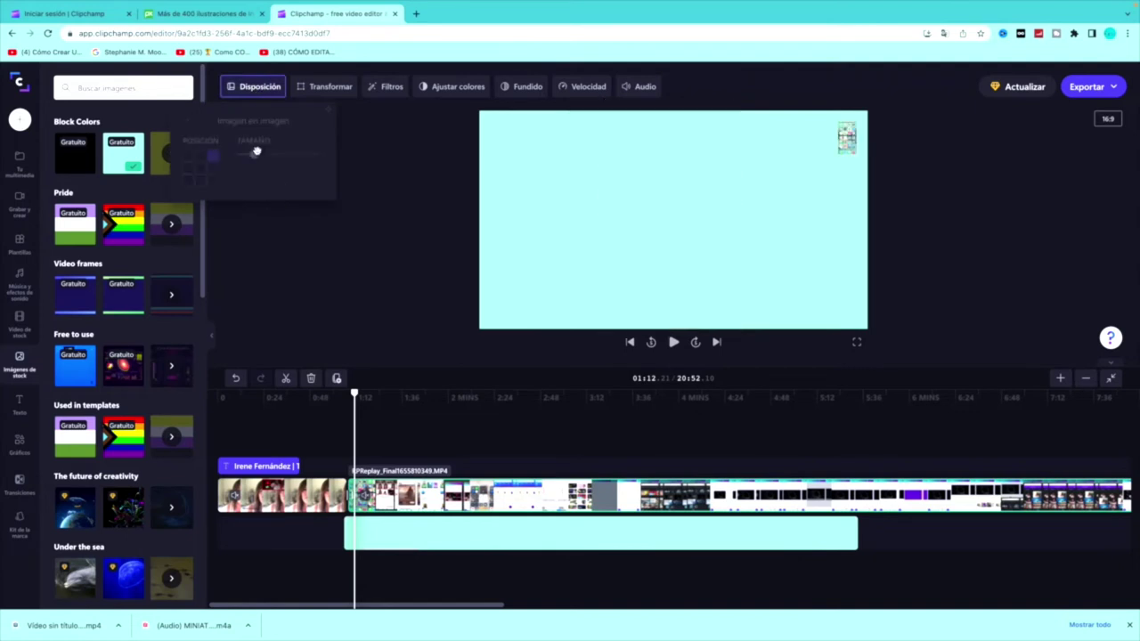
left_click(201, 169)
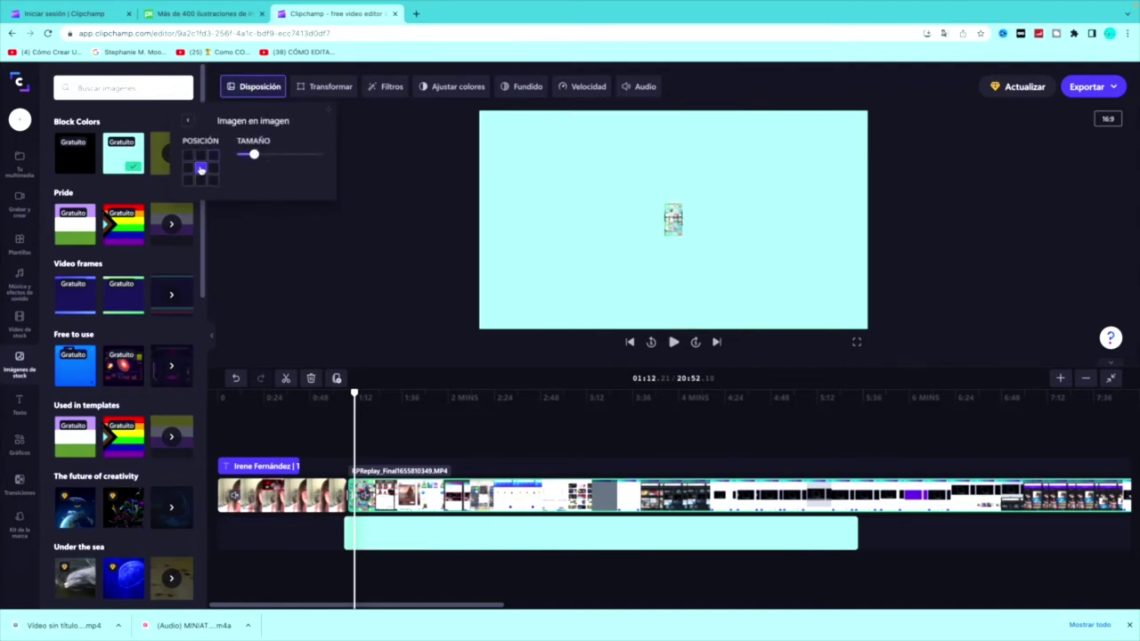
left_click_drag(283, 156, 335, 159)
left_click(351, 170)
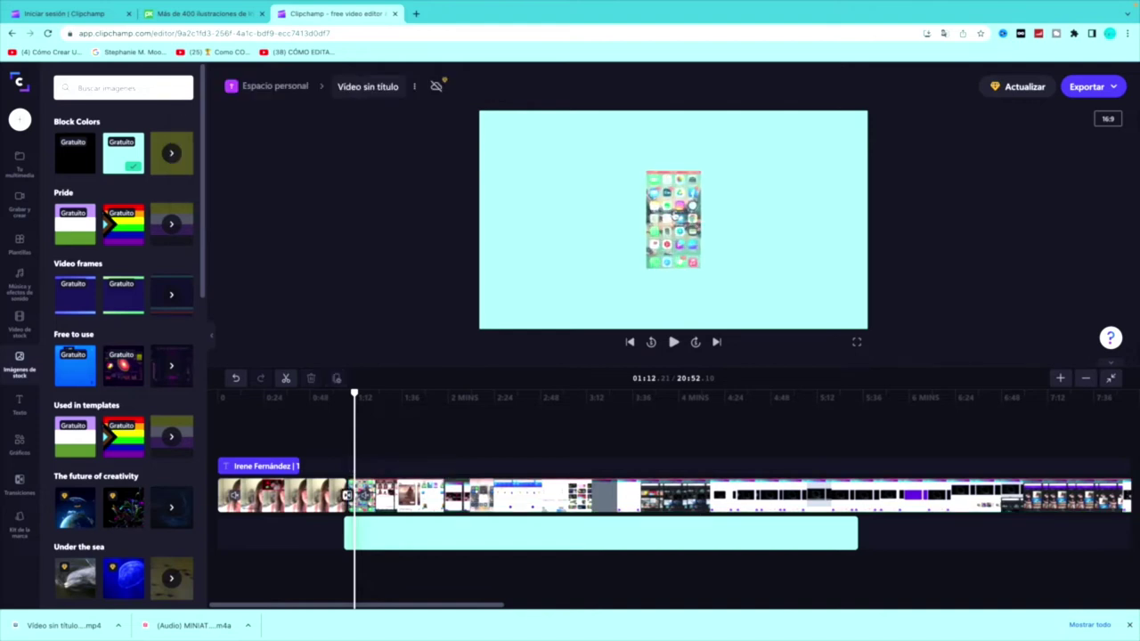
Step: Enlarge the phone recording by its corners until it fills the full height of the frame over the blue background
left_click(674, 214)
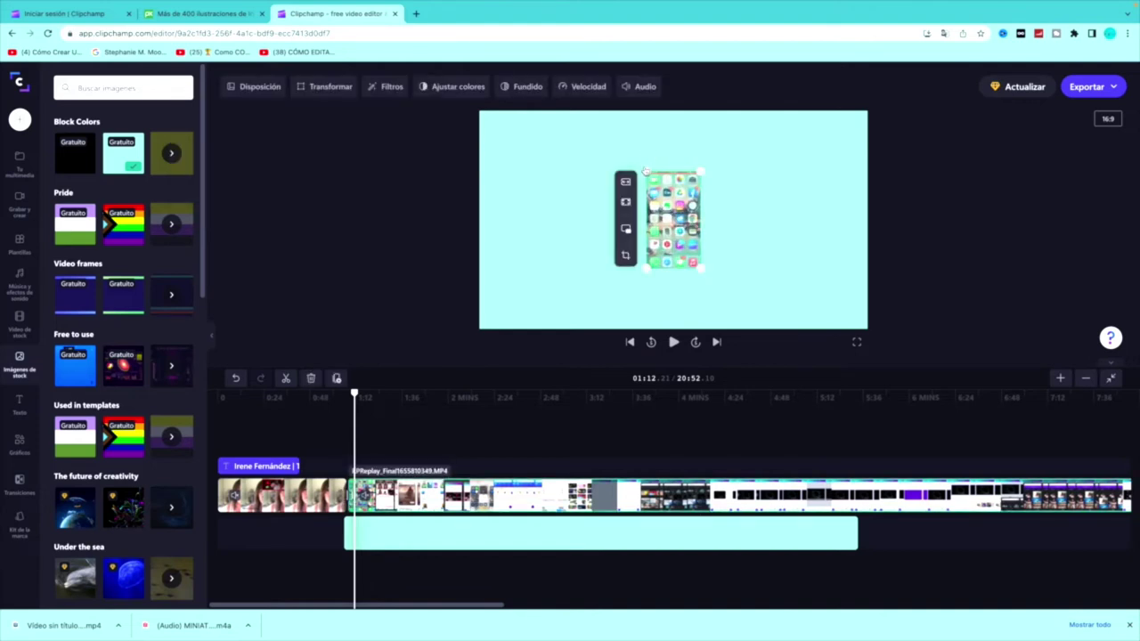
left_click_drag(645, 169, 613, 112)
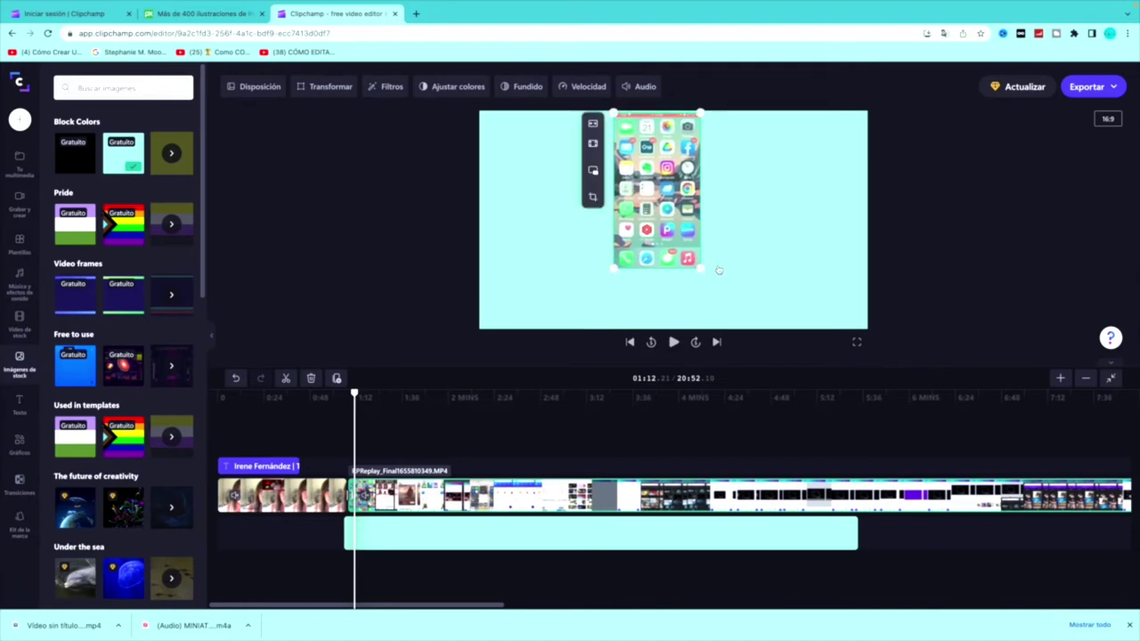
left_click_drag(700, 268, 731, 307)
left_click_drag(613, 114, 611, 110)
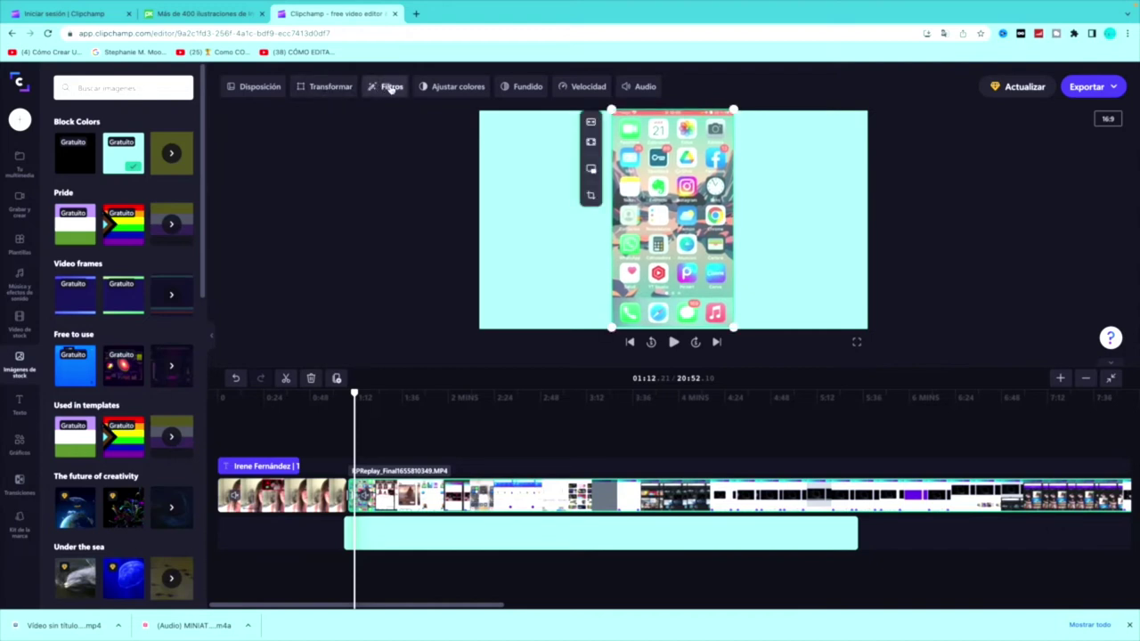
Step: Raise the phone recording's opacity to the maximum and select the blue background
left_click(440, 86)
left_click(328, 86)
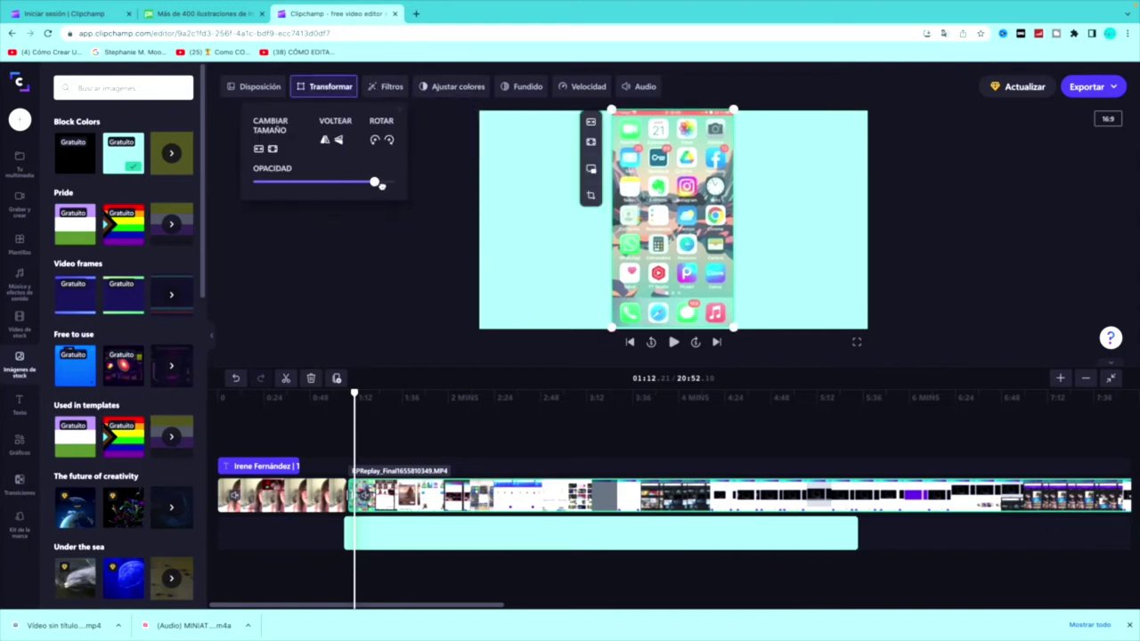
left_click_drag(382, 184, 396, 186)
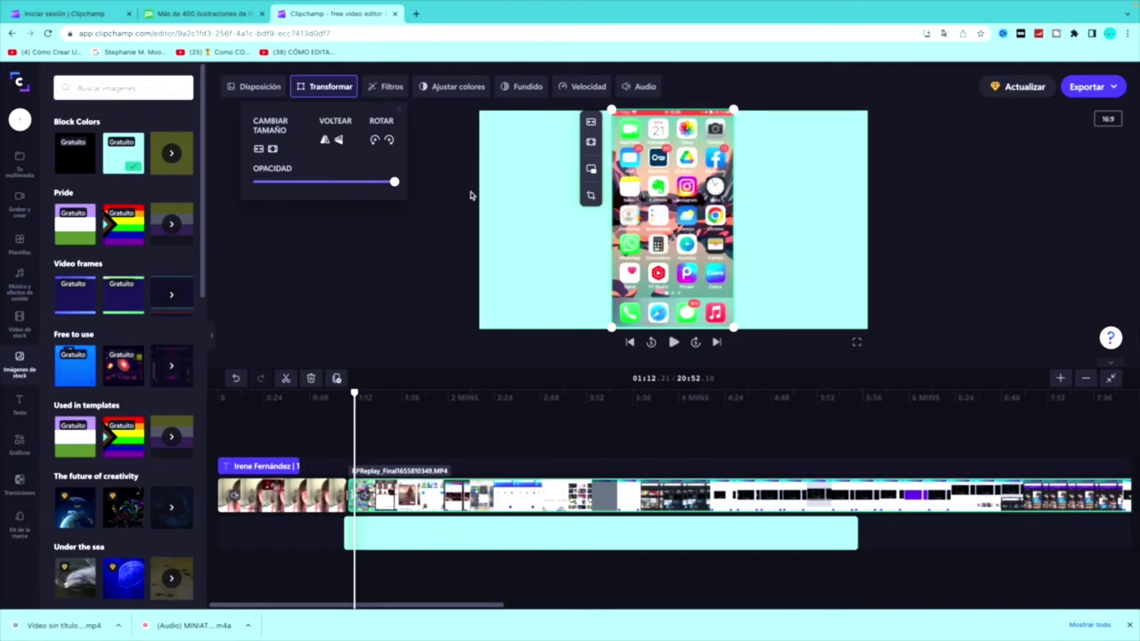
left_click(544, 231)
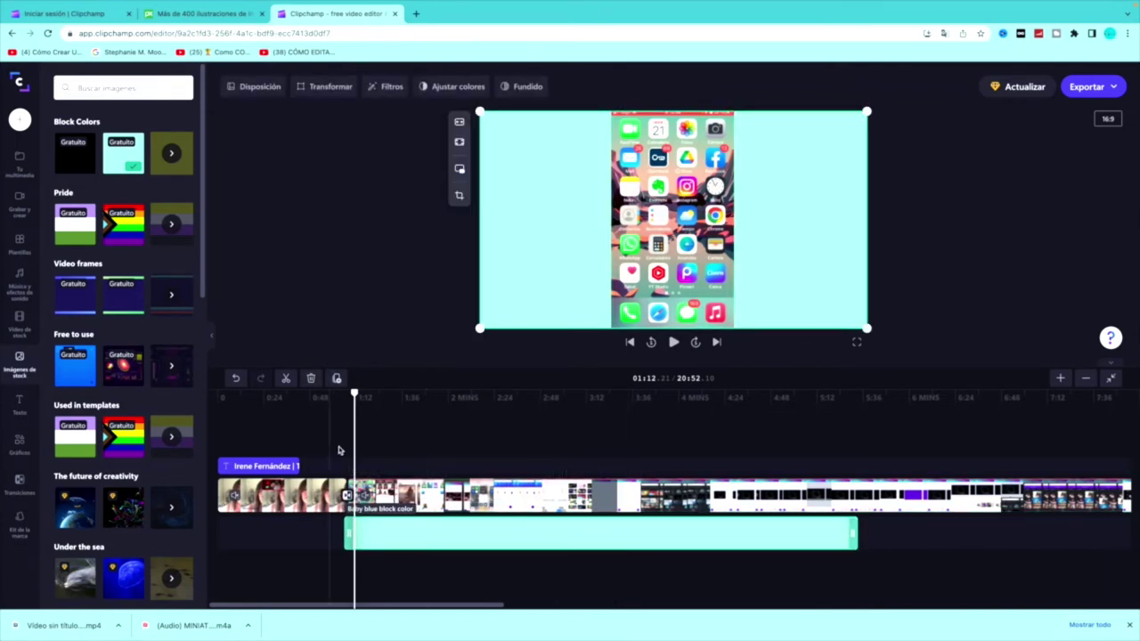
Step: Play back the phone recording over the blue background to check the composition, and clear the selection
left_click(674, 343)
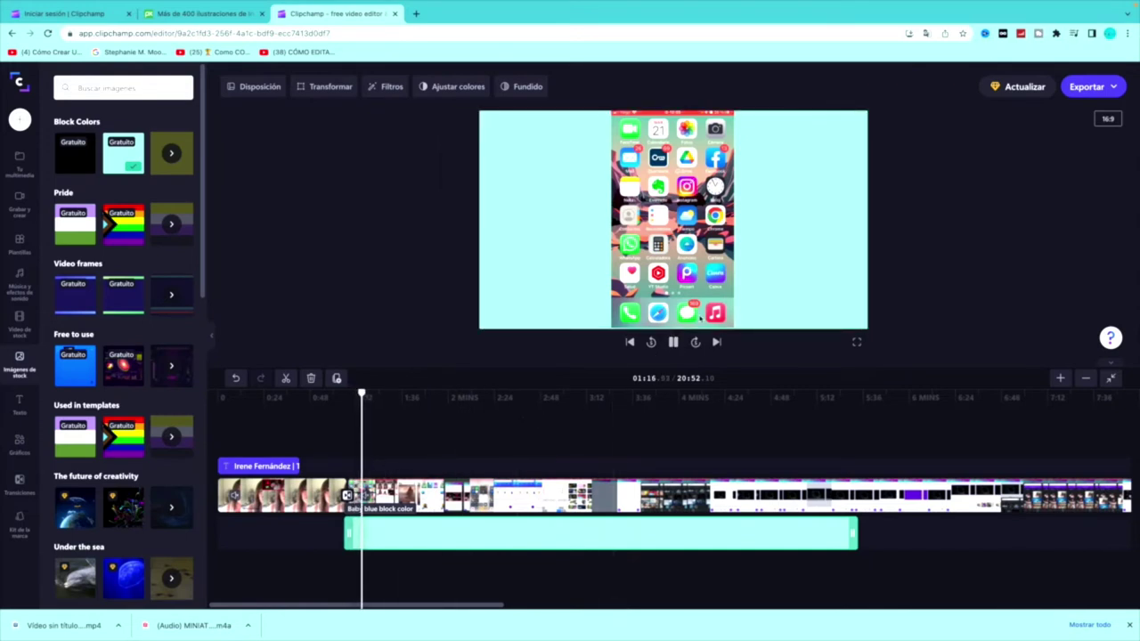
left_click(597, 168)
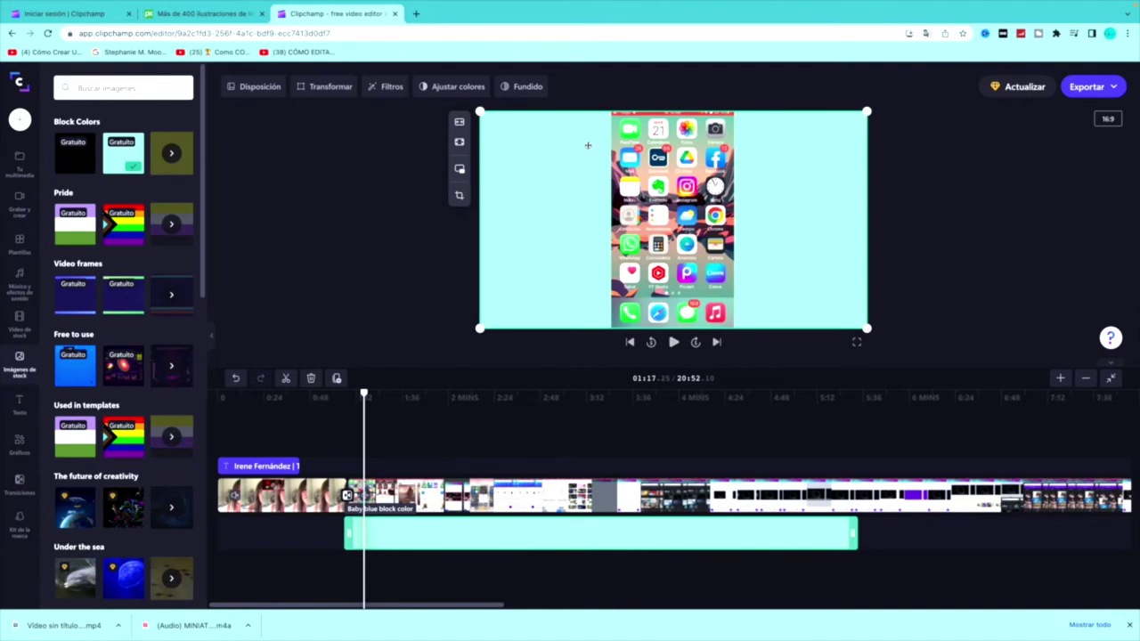
left_click(408, 252)
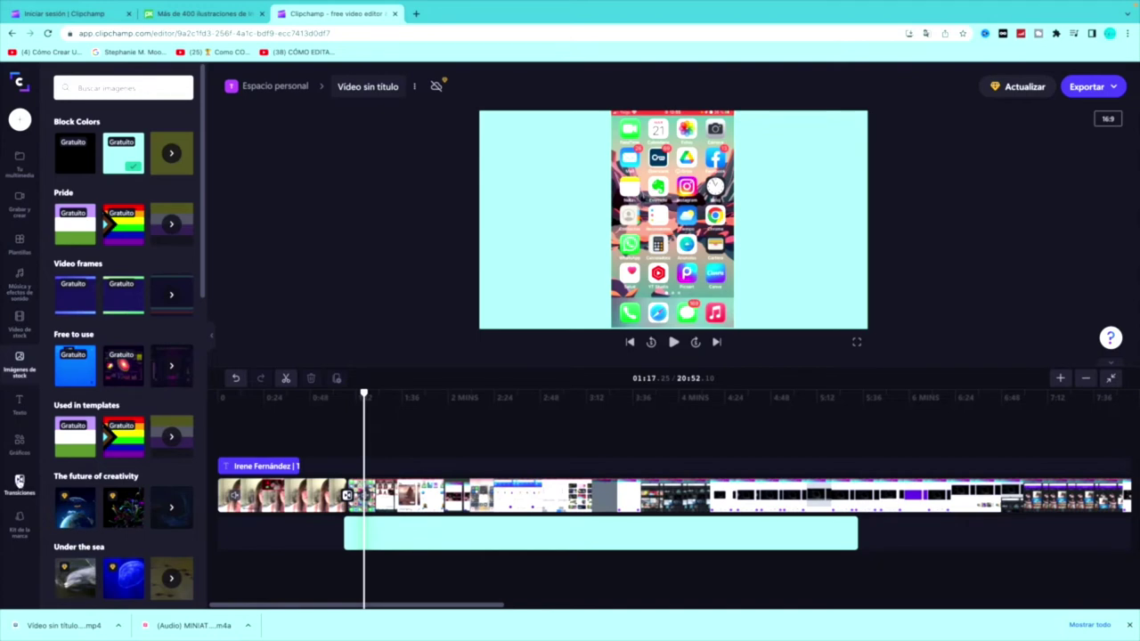
Step: Add the GIPHY GIF of the long-haired woman on a pink background to a new track above the title, at the timeline's start
left_click(19, 442)
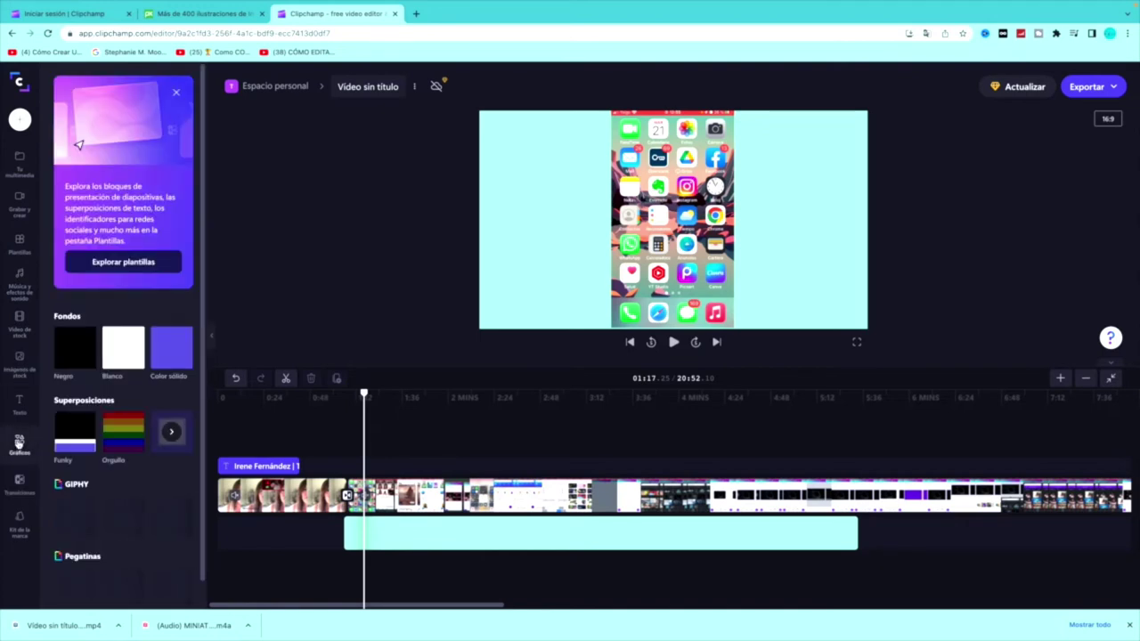
scroll(81, 470, "down", 1)
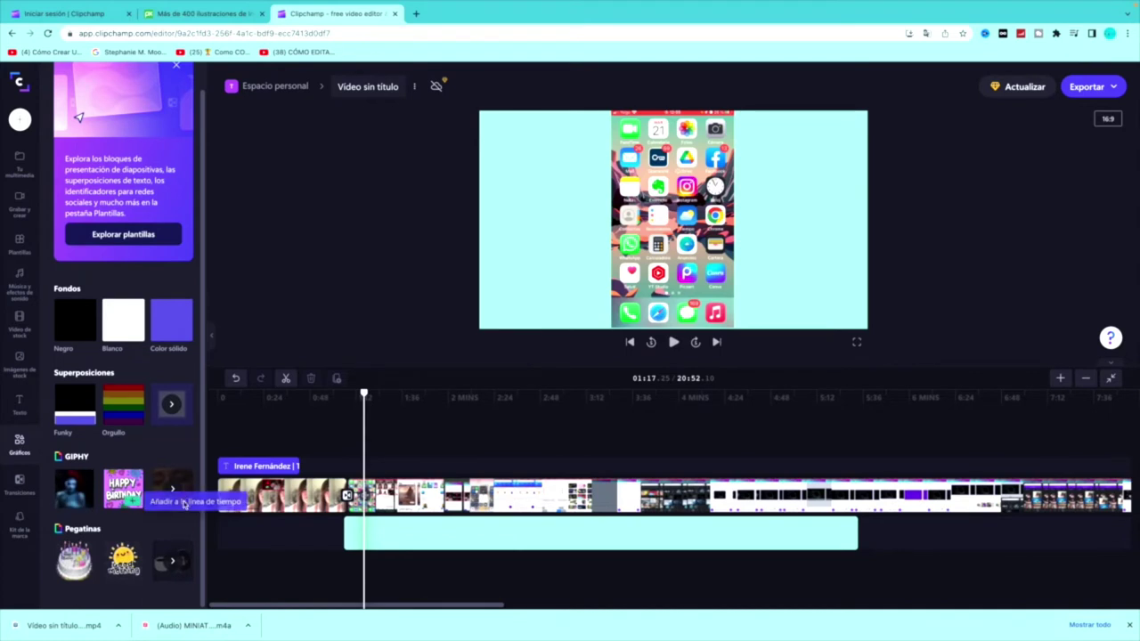
left_click(172, 489)
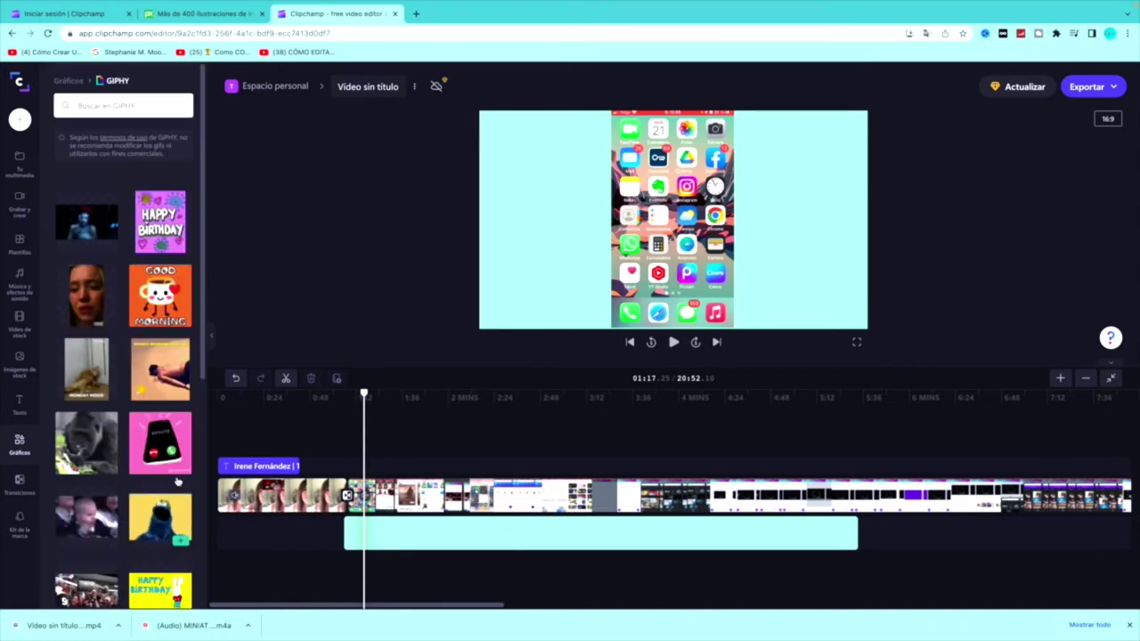
scroll(89, 430, "down", 2)
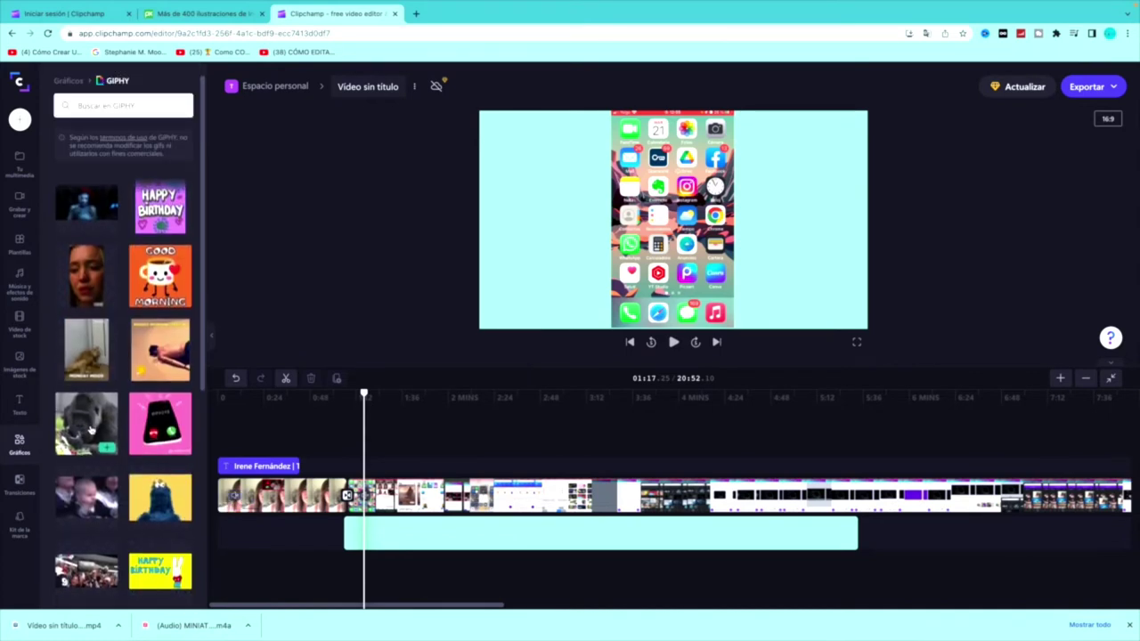
scroll(90, 430, "down", 3)
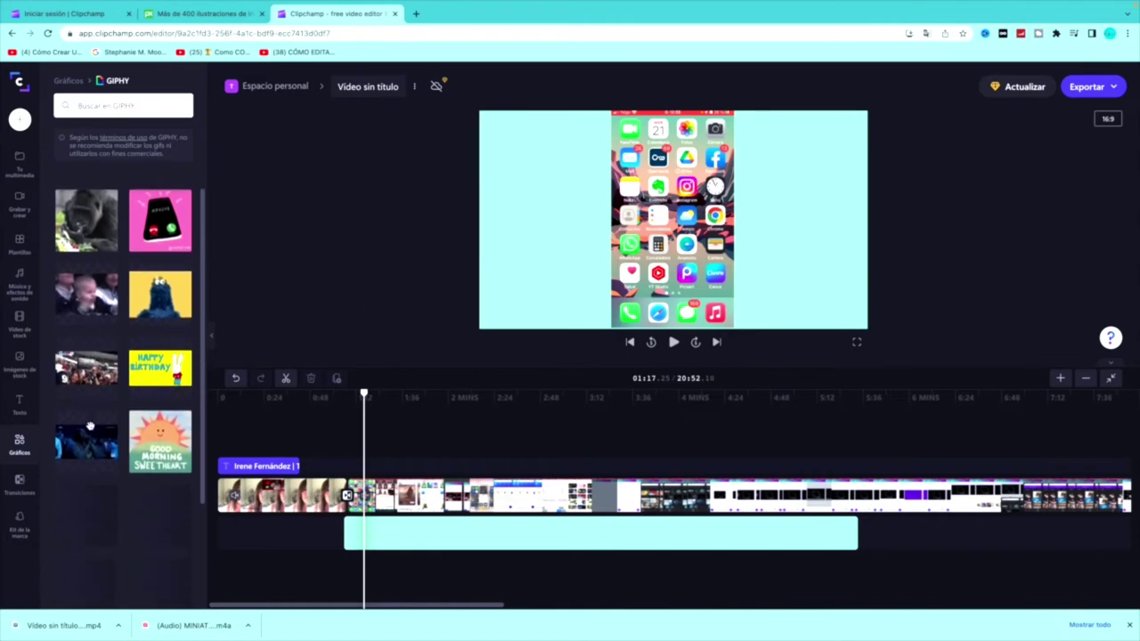
scroll(90, 430, "down", 3)
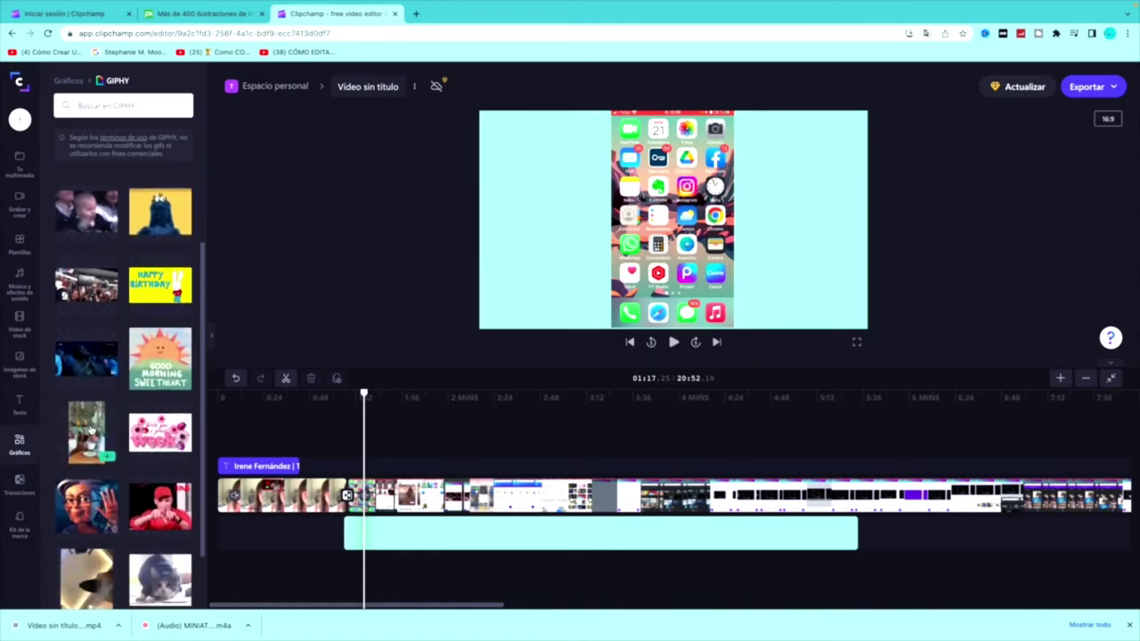
scroll(90, 430, "down", 5)
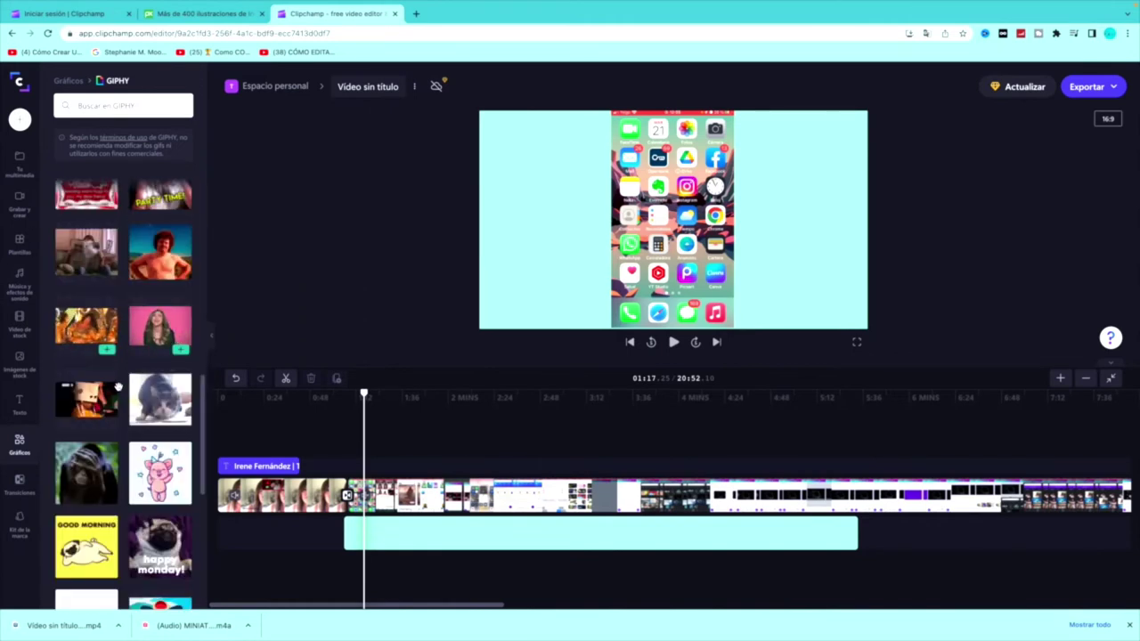
mouse_move(148, 429)
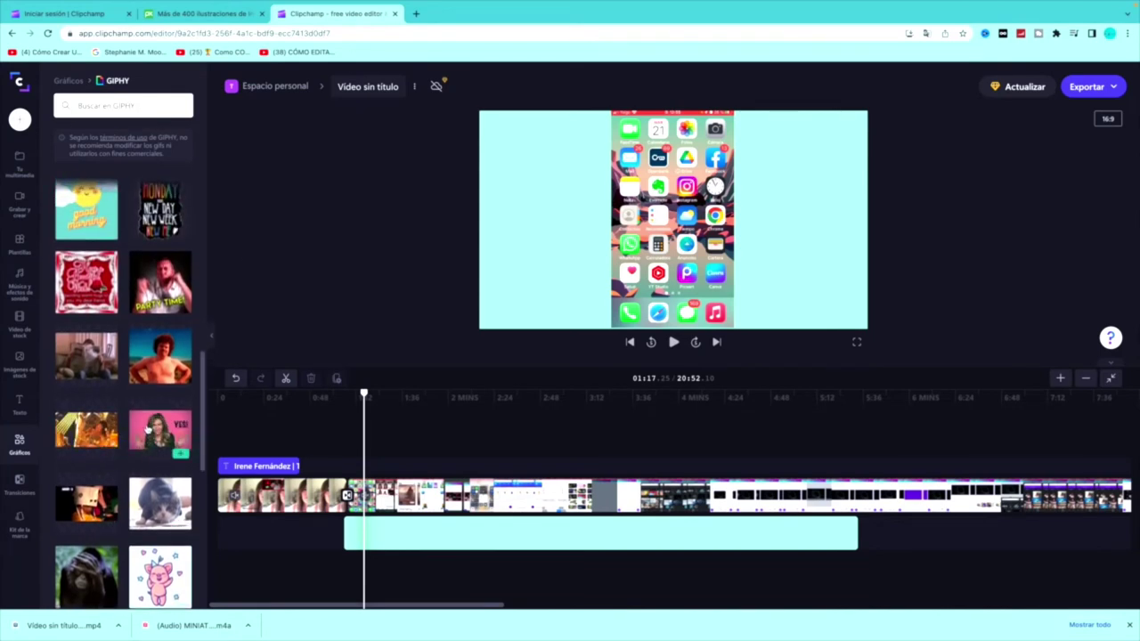
left_click_drag(157, 430, 257, 448)
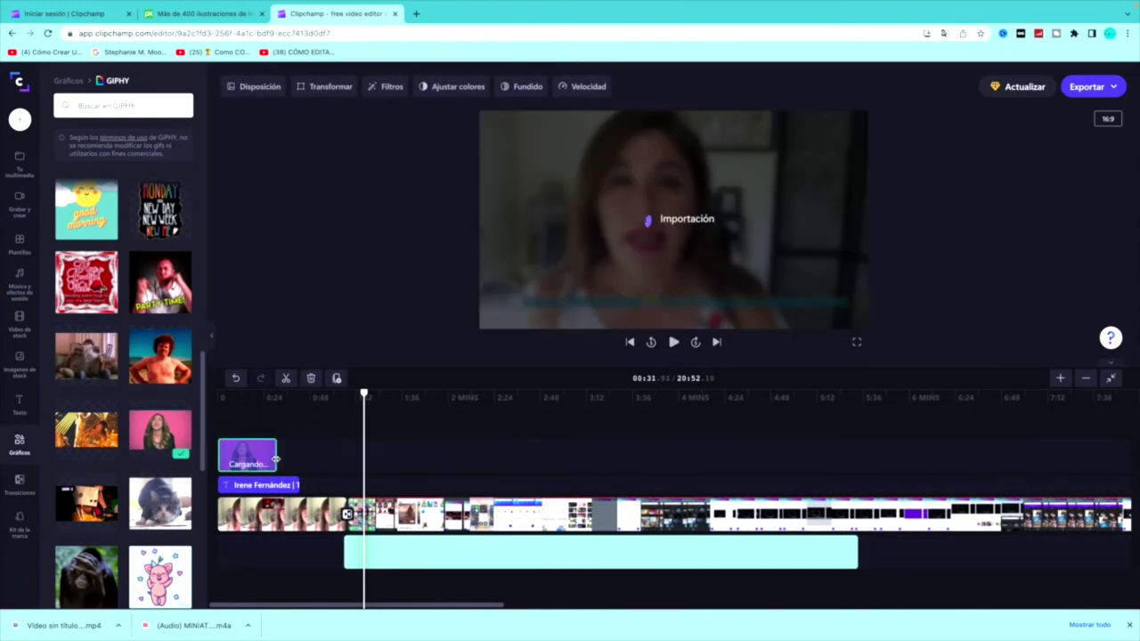
Step: Apply the Imagen en imagen layout to the GIF in the frame's upper-left position and enlarge it by its corner
left_click(220, 428)
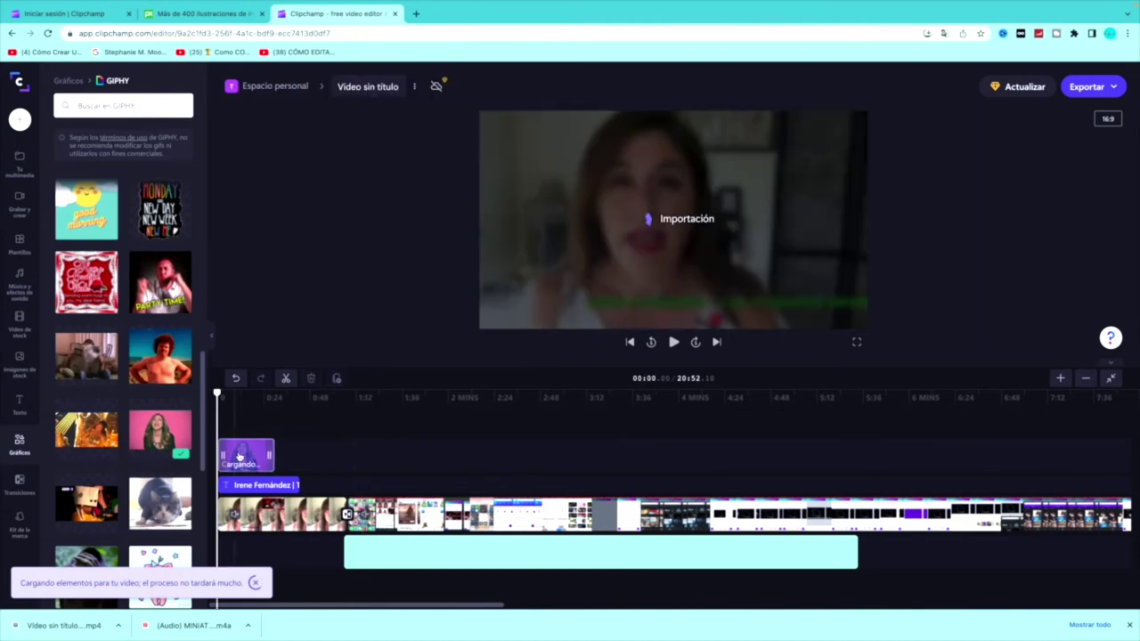
left_click(238, 456)
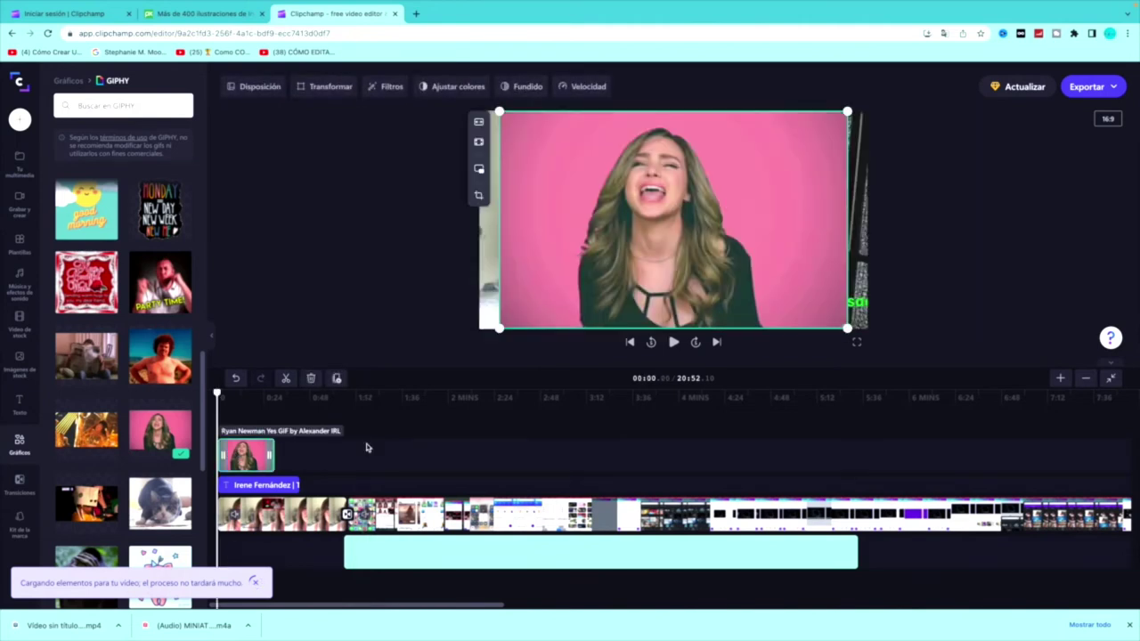
left_click(246, 86)
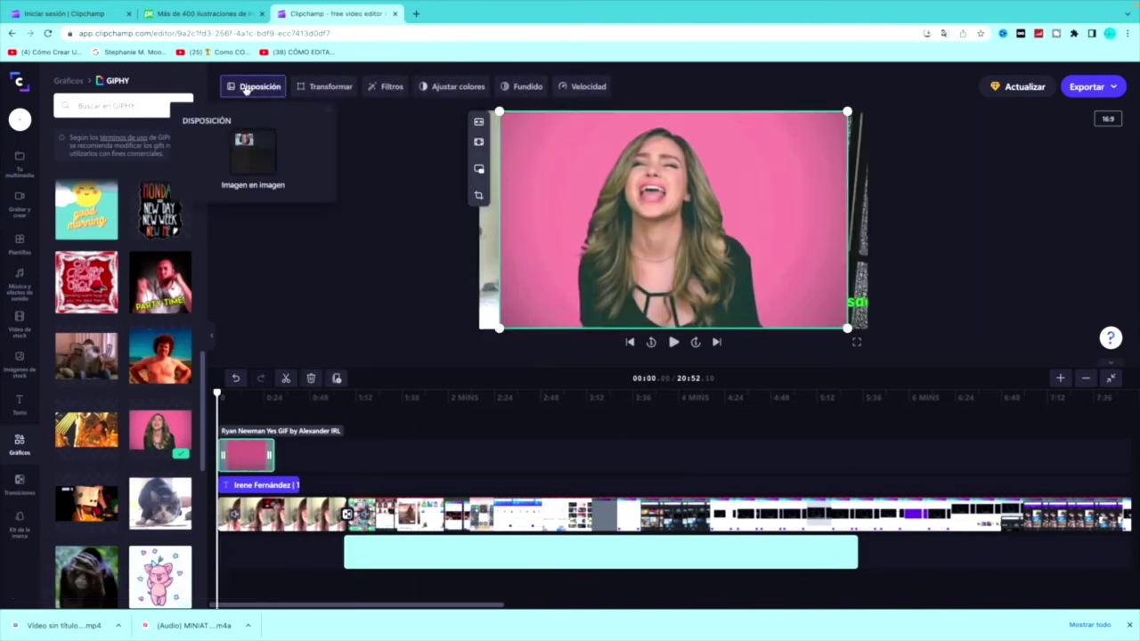
left_click(254, 152)
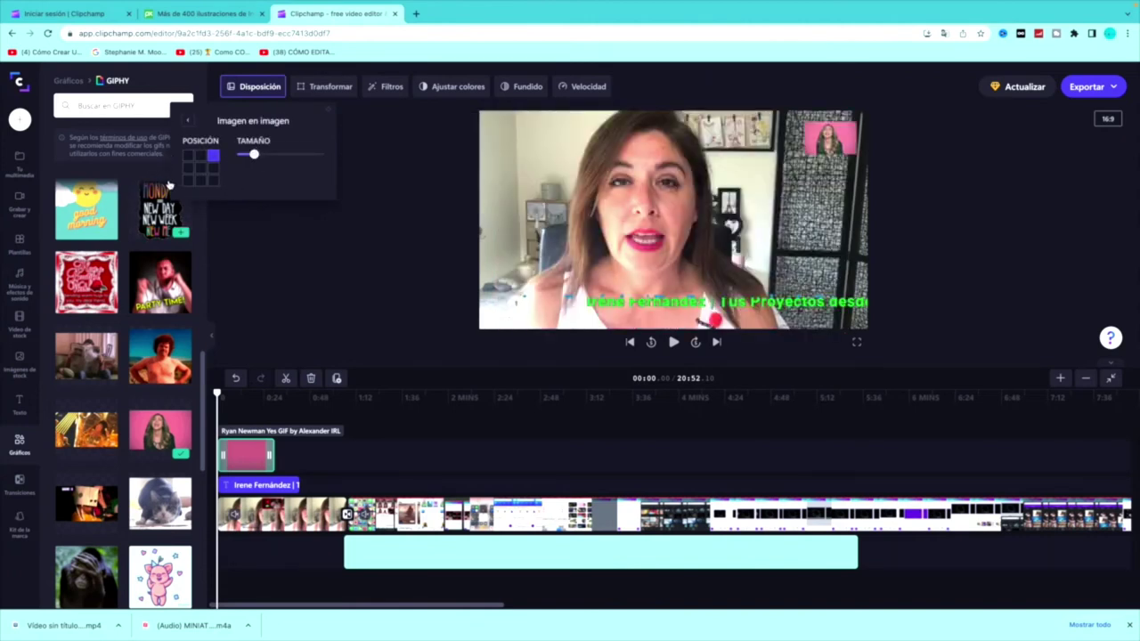
left_click(188, 156)
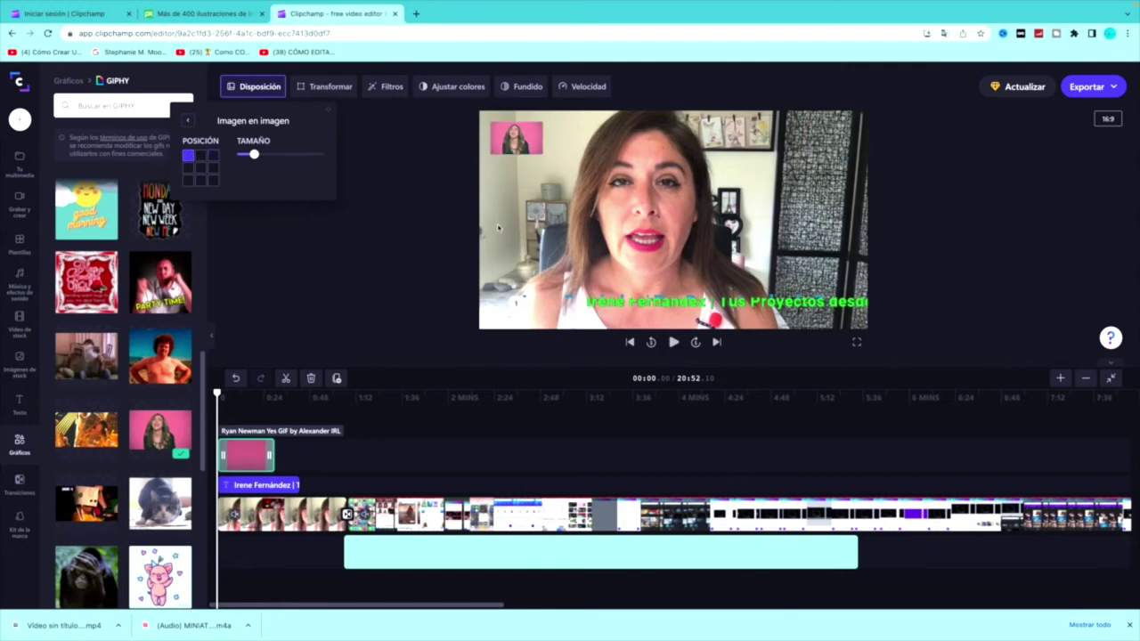
left_click(523, 140)
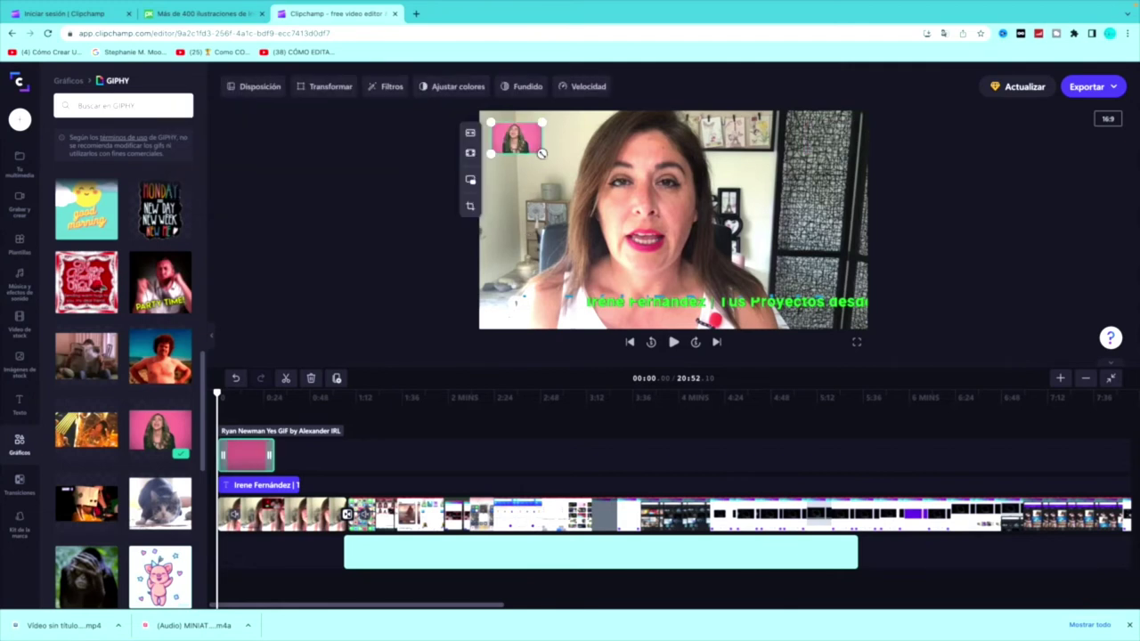
left_click_drag(542, 153, 515, 157)
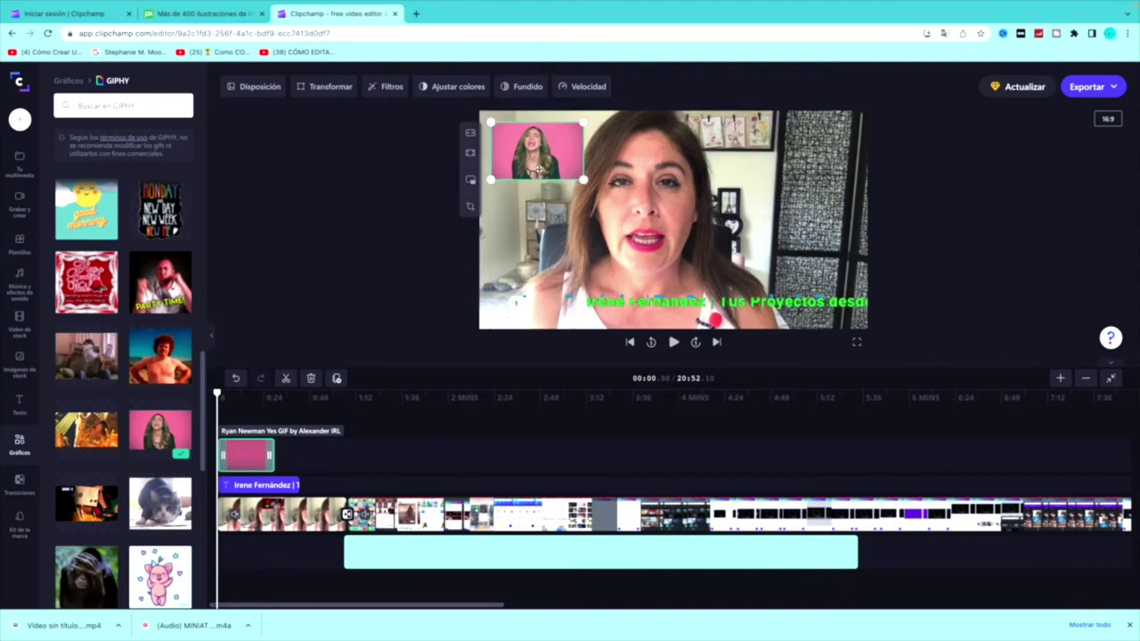
Step: Try cropping the GIF inward from its upper-left corner, and undo the crop
left_click(470, 207)
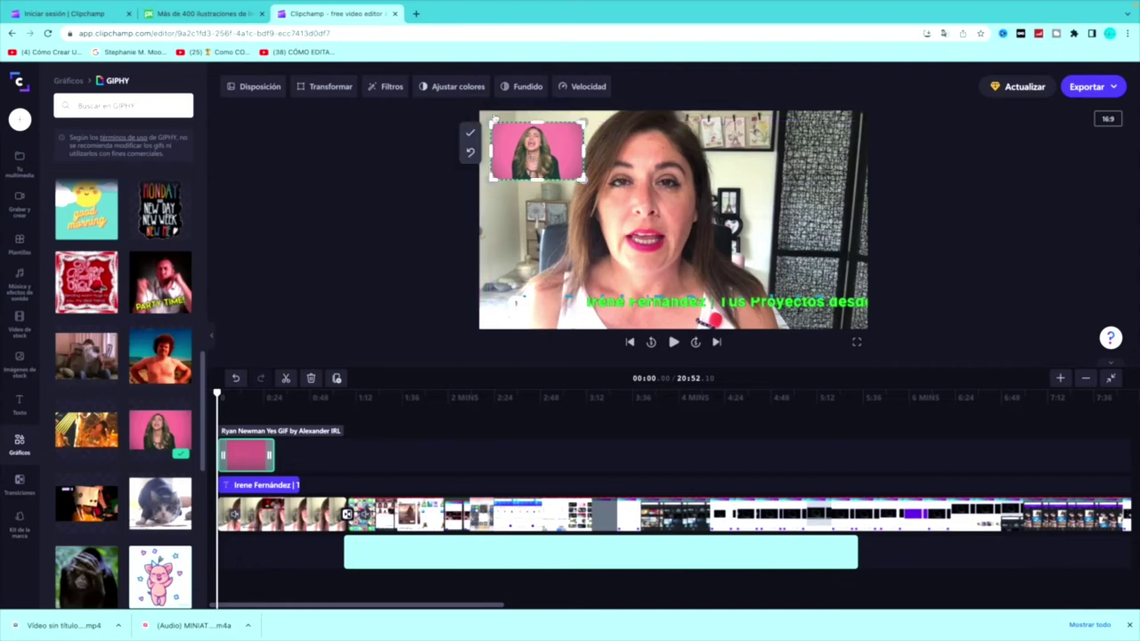
left_click_drag(492, 123, 517, 138)
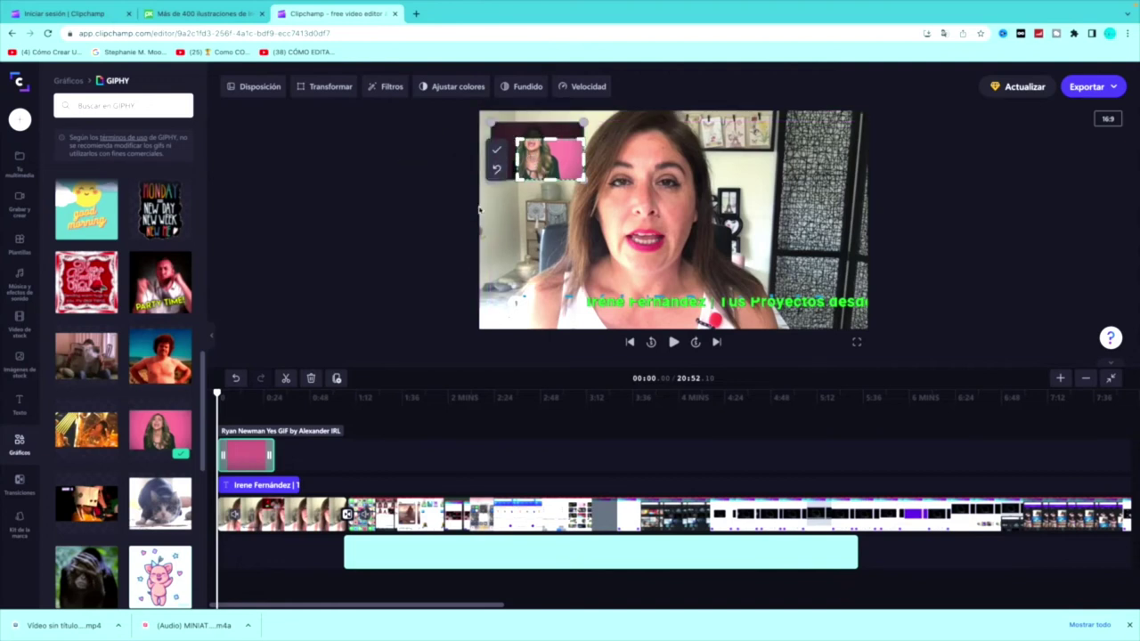
left_click(497, 150)
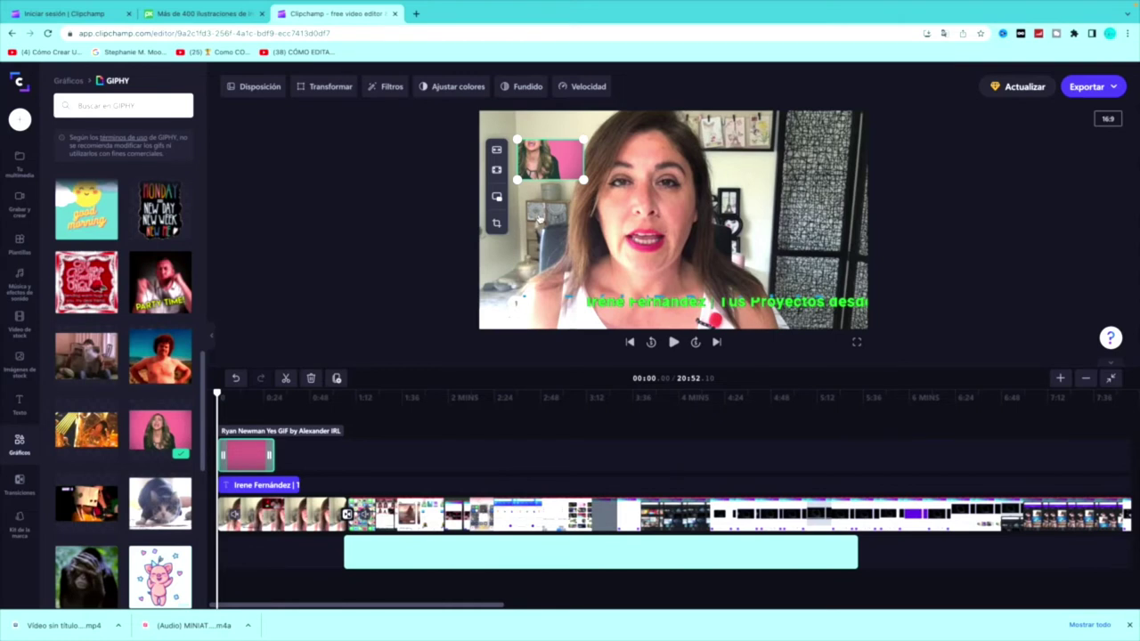
key("ctrl+z")
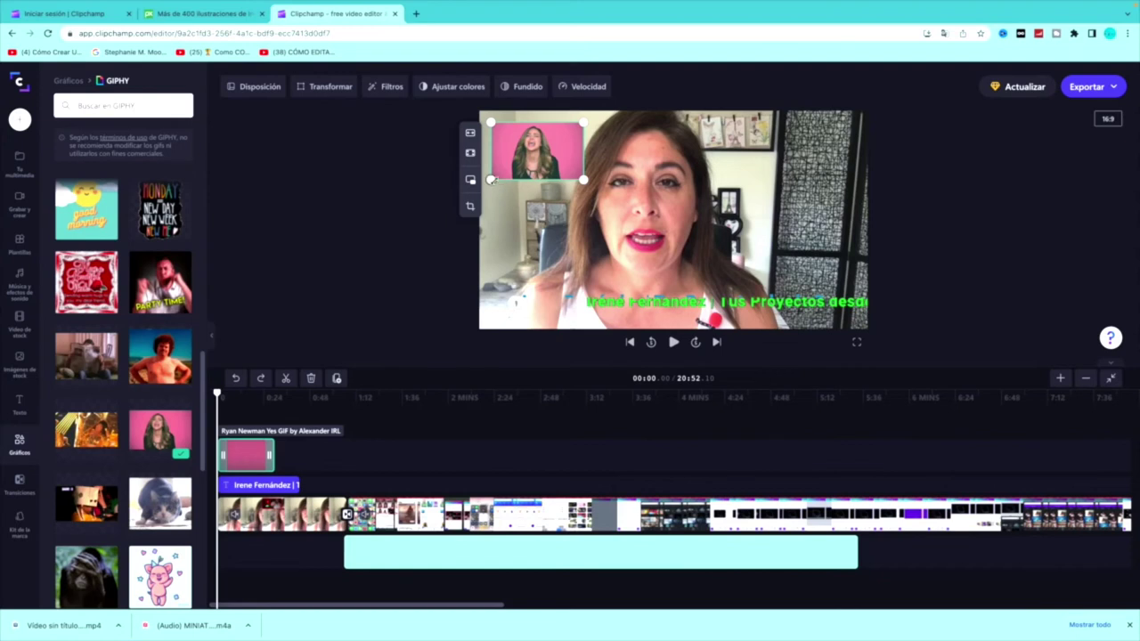
Step: Resize the GIF to sit flush in the frame's upper-left corner and shift its clip to start at about 0:16
left_click_drag(491, 180, 484, 194)
left_click_drag(520, 159, 515, 148)
left_click_drag(252, 458, 282, 458)
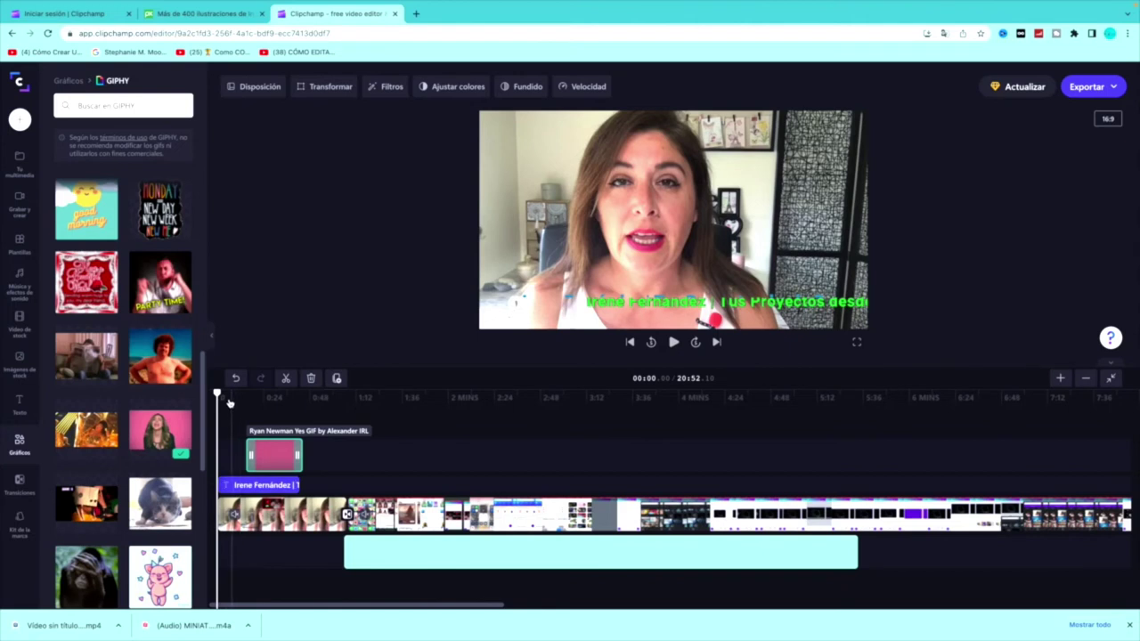
Step: Play the video from the beginning through the GIF overlay to check how it appears with the title
left_click(675, 342)
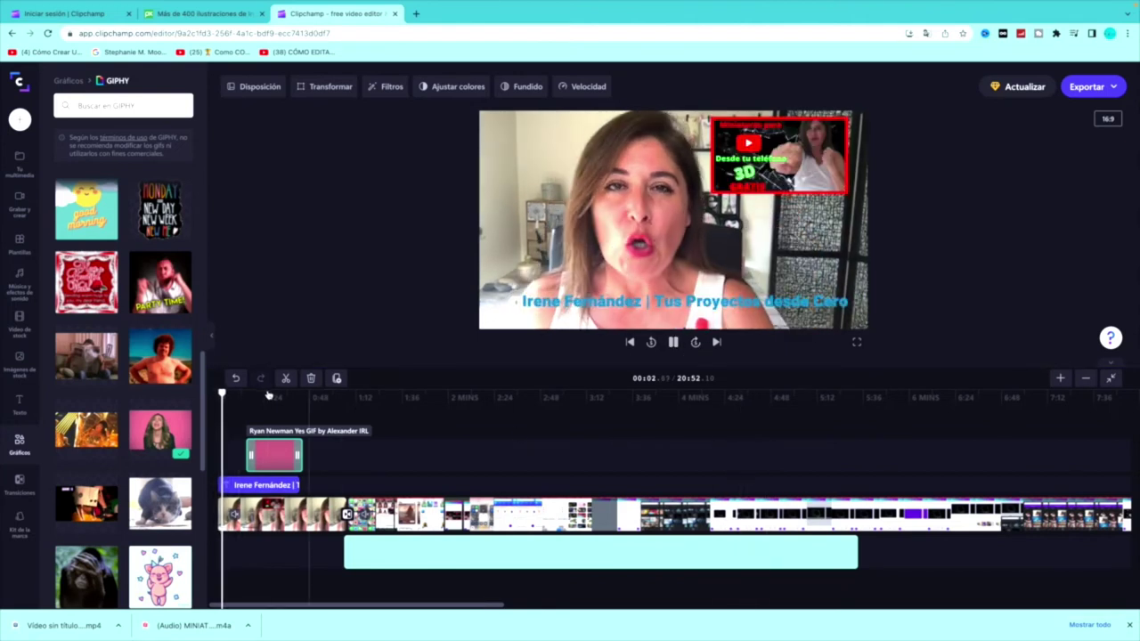
key("space")
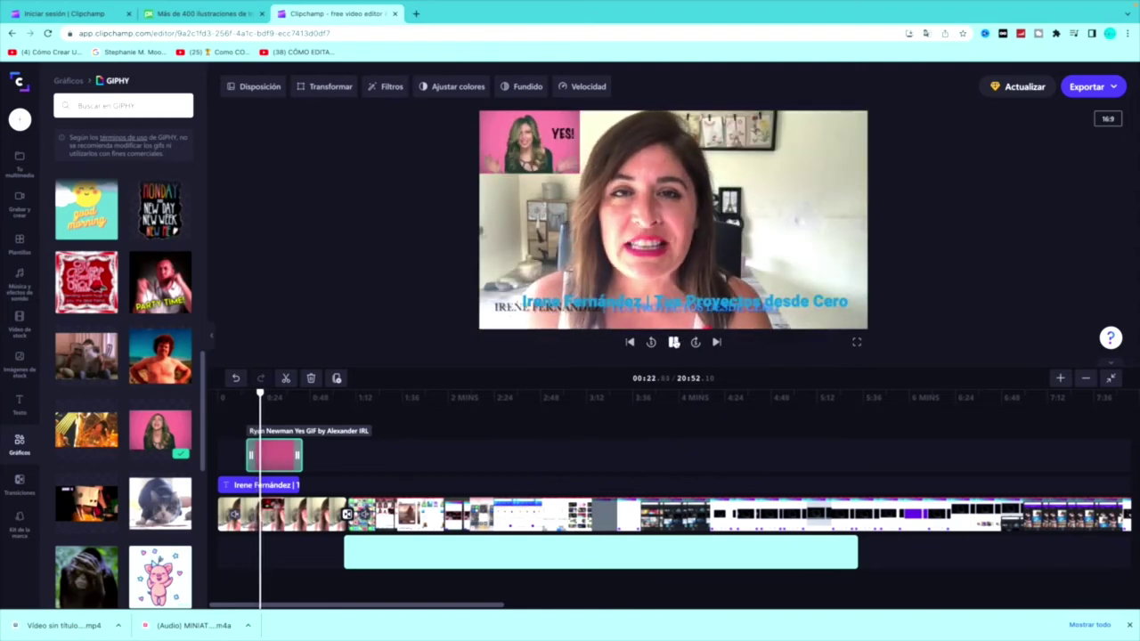
left_click(674, 342)
scroll(110, 410, "down", 2)
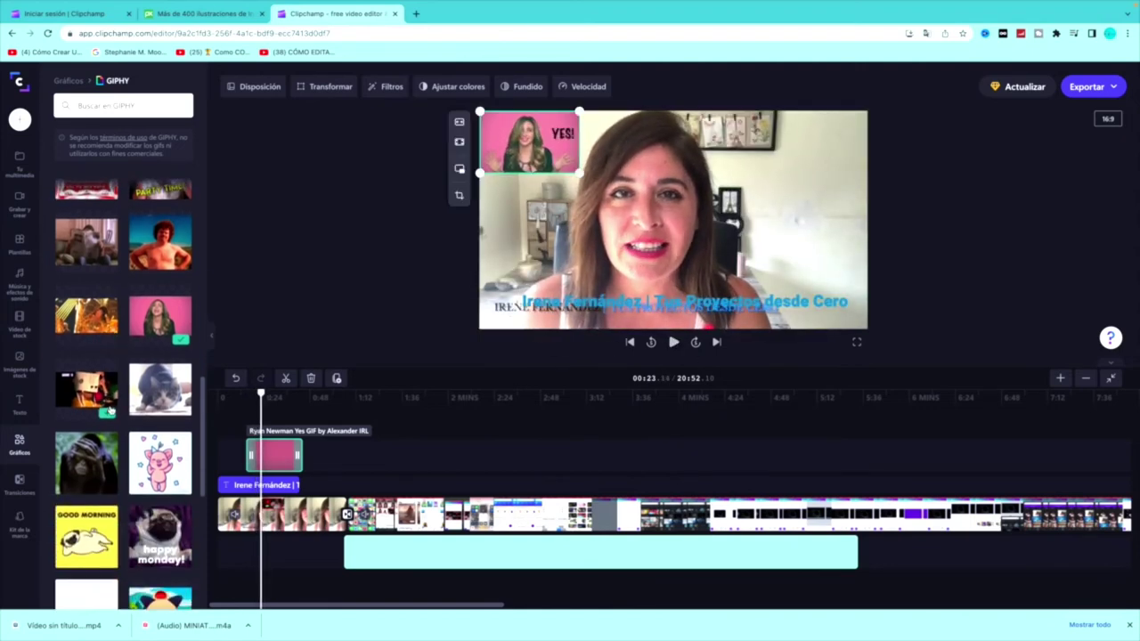
scroll(110, 410, "up", 5)
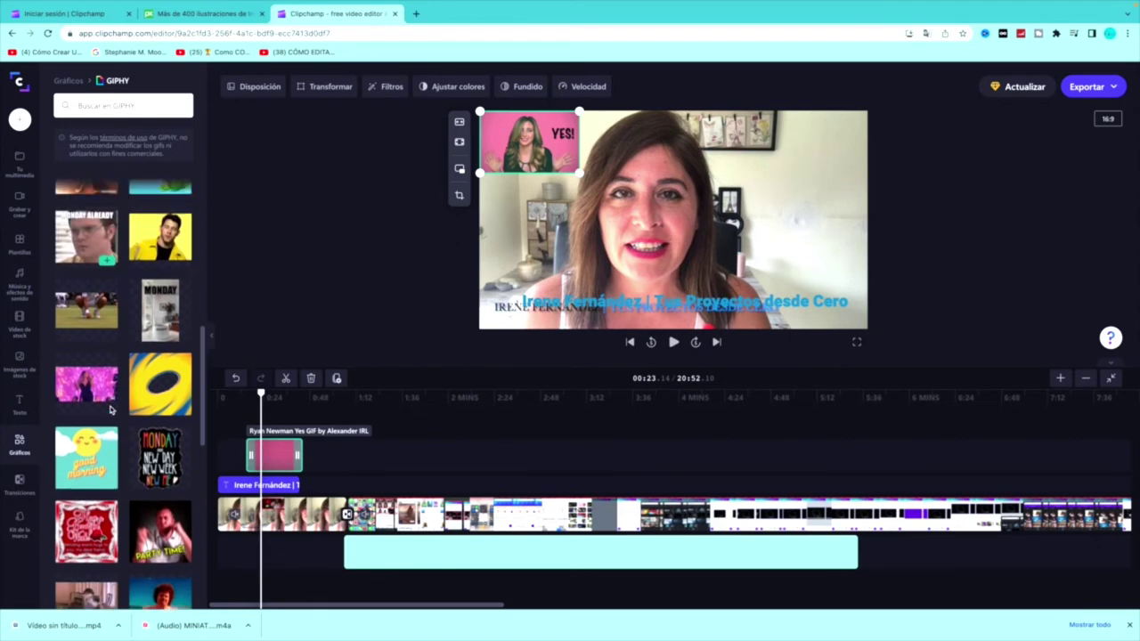
Step: Place the green-screen clip Subscribe - 29881.mp4 on a new track above the phone recording at about 3:19
left_click(25, 180)
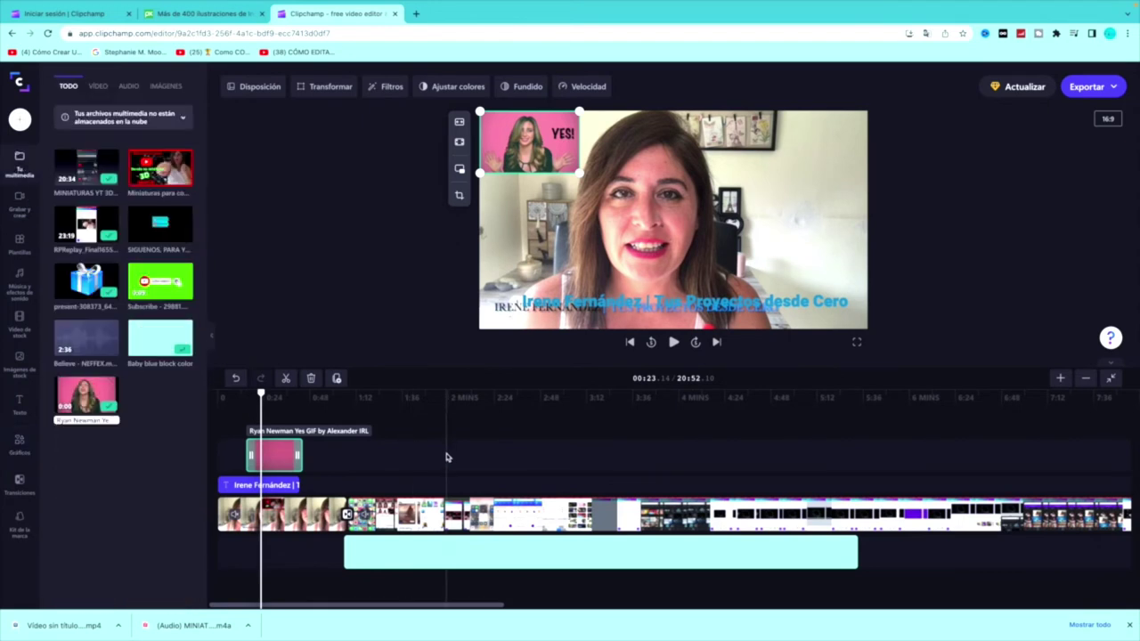
scroll(446, 457, "right", 3)
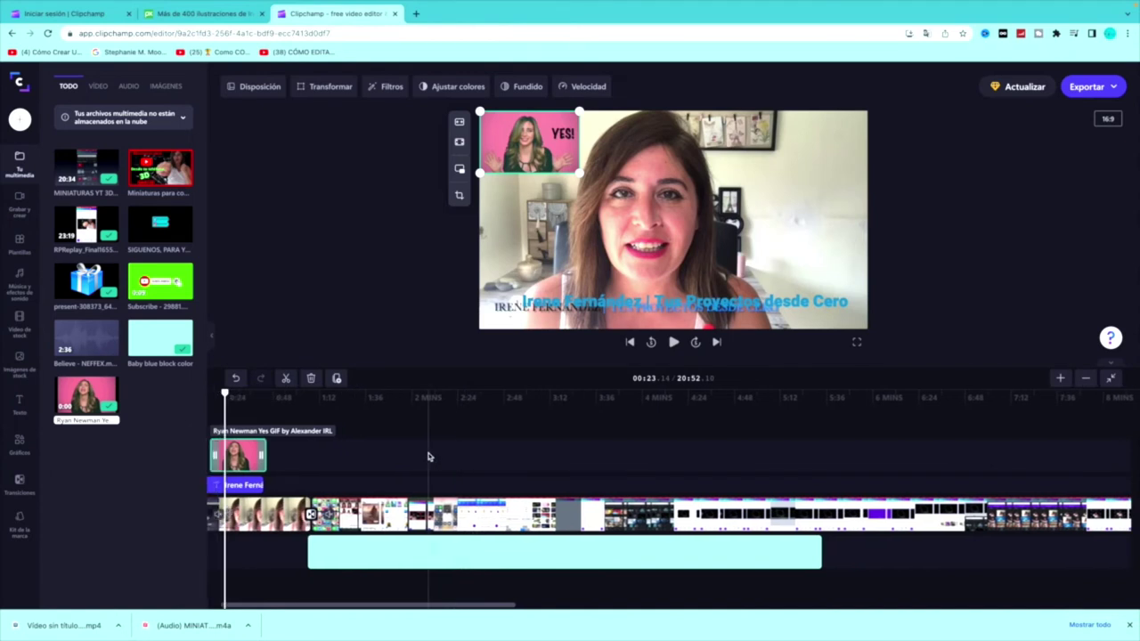
scroll(430, 455, "right", 3)
left_click(505, 470)
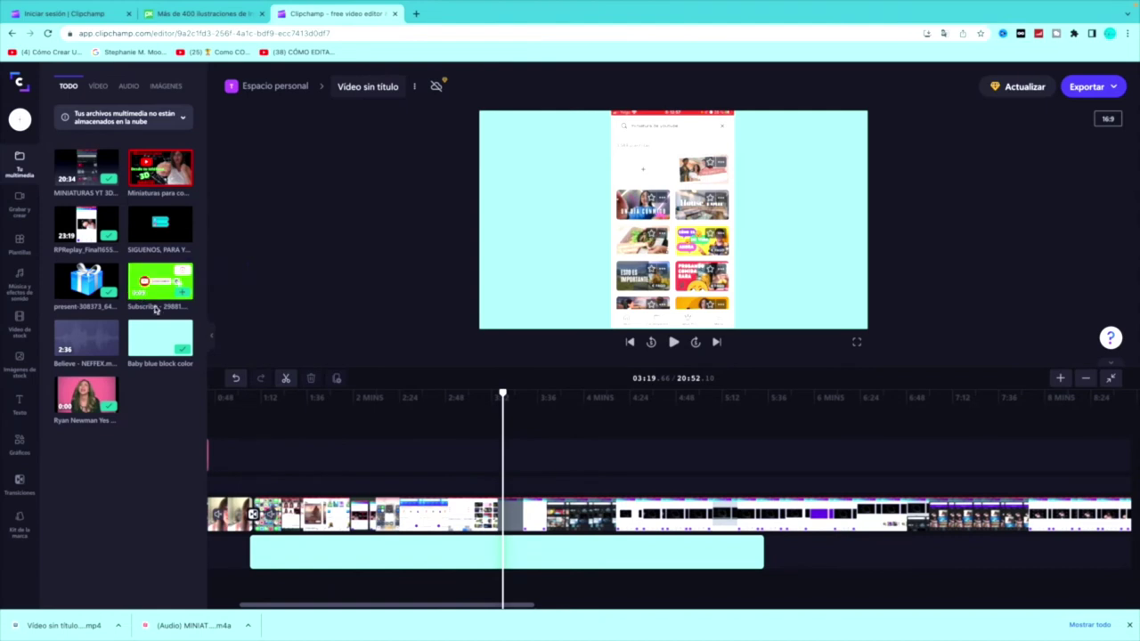
mouse_move(144, 291)
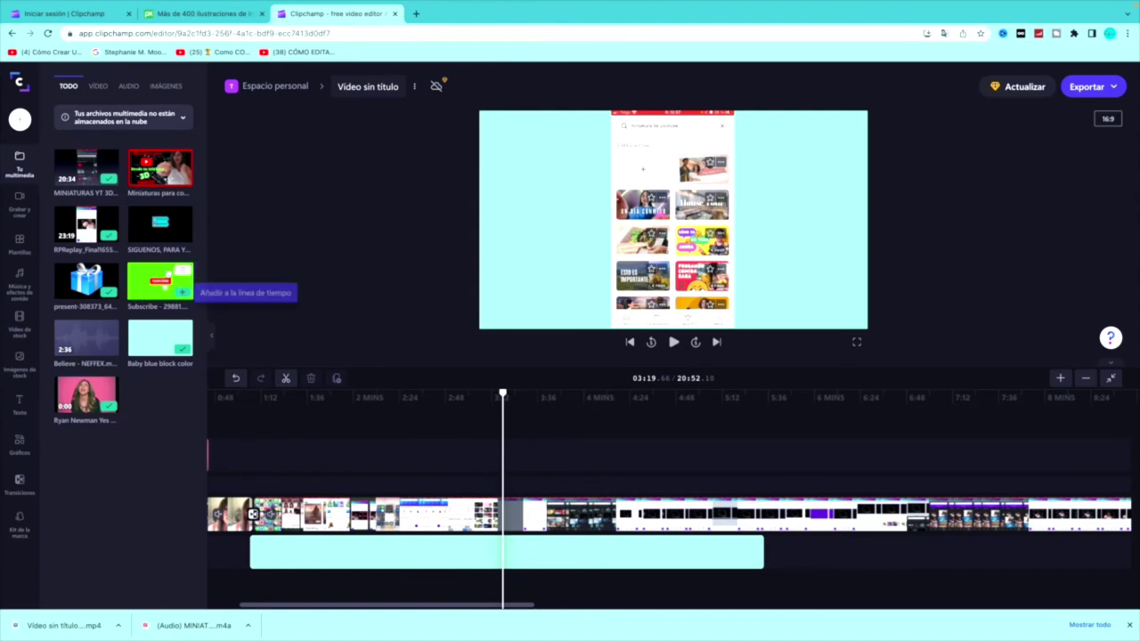
left_click_drag(156, 279, 530, 483)
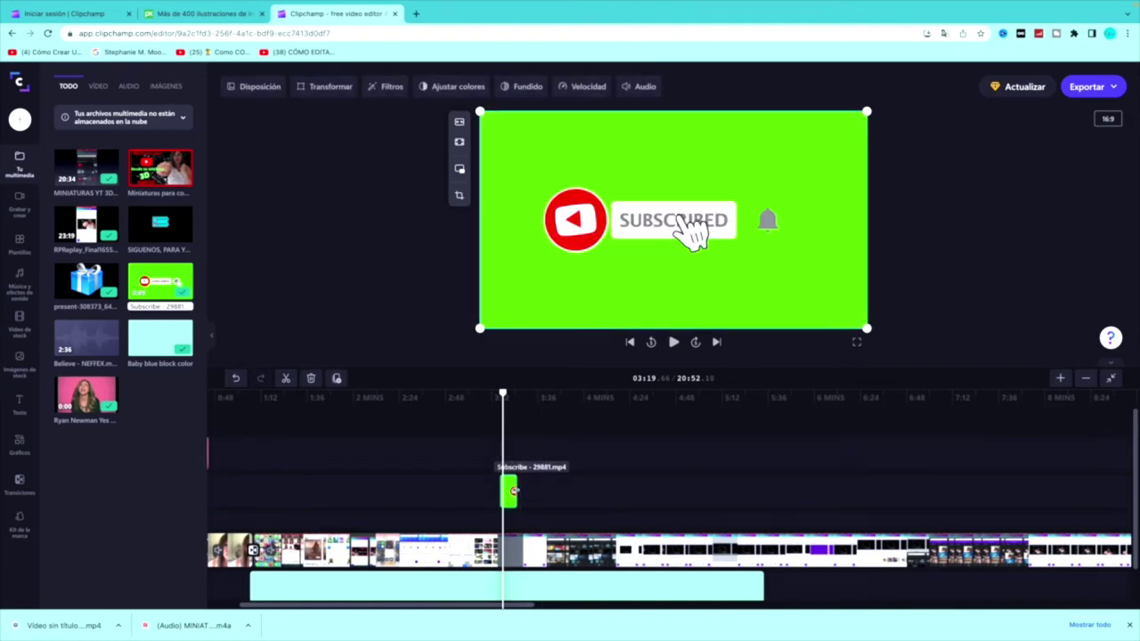
left_click(548, 494)
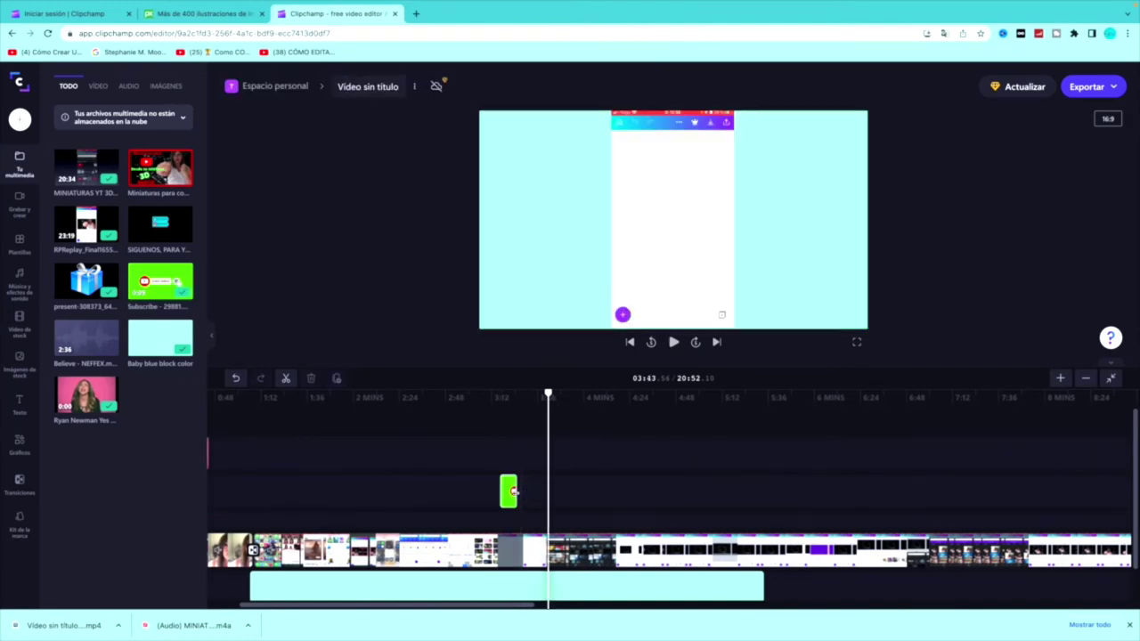
scroll(481, 472, "down", 1)
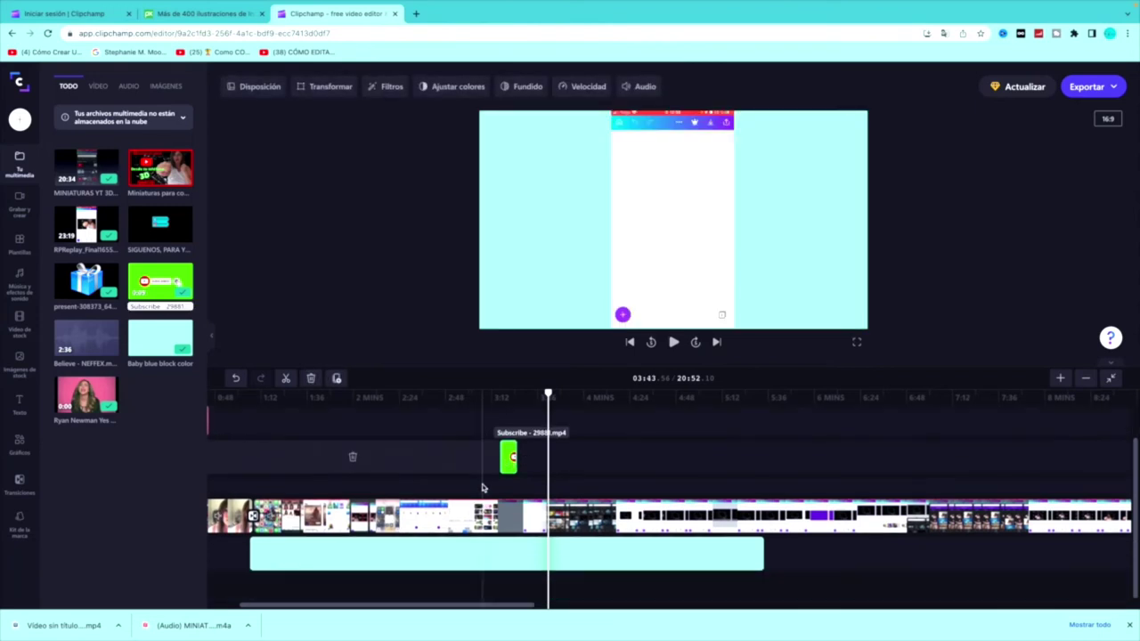
Step: Play the green-screen subscribe clip from its start to check how its animation appears
scroll(494, 457, "right", 1)
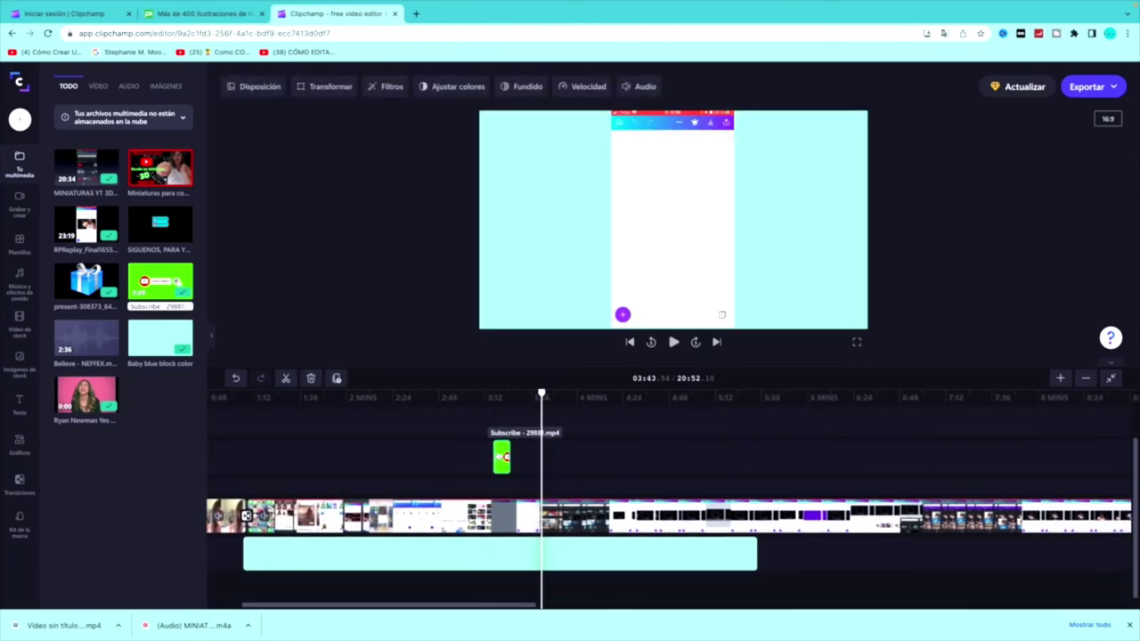
left_click(485, 458)
key("space")
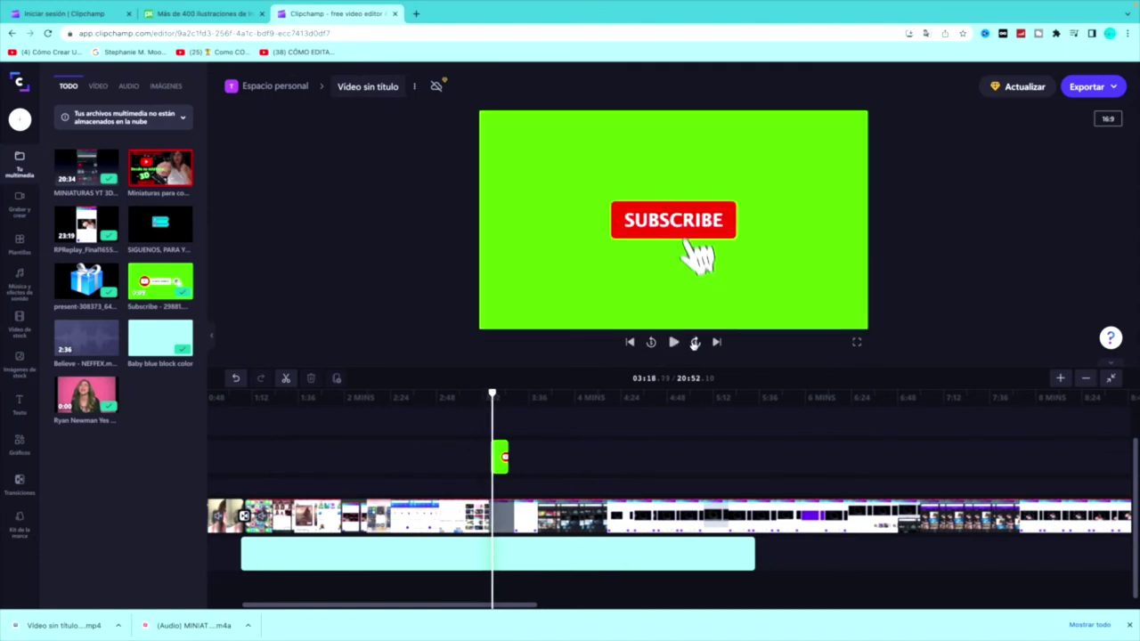
left_click(673, 342)
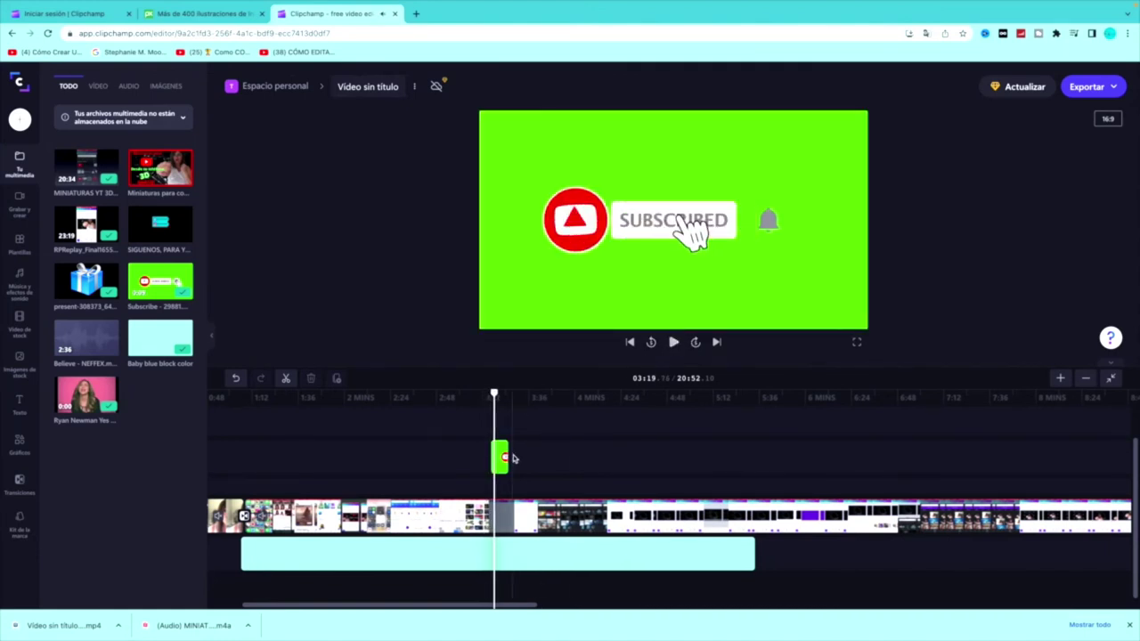
Step: Apply the picture-in-picture layout to the subscribe clip and position it in the frame's upper-left corner
left_click(673, 268)
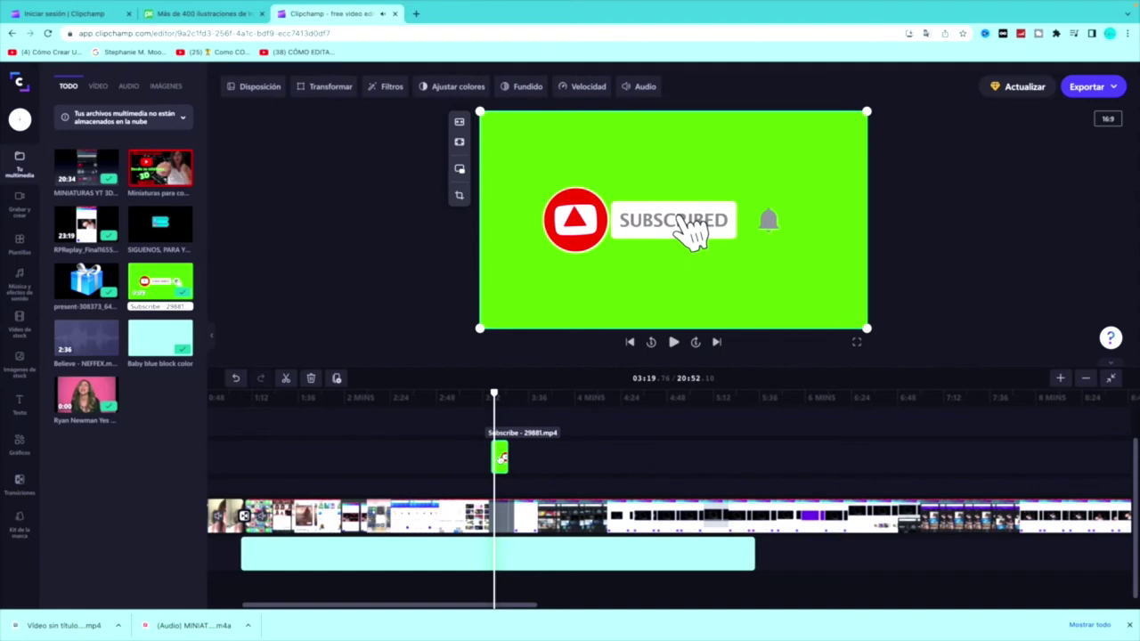
left_click(254, 86)
left_click(253, 152)
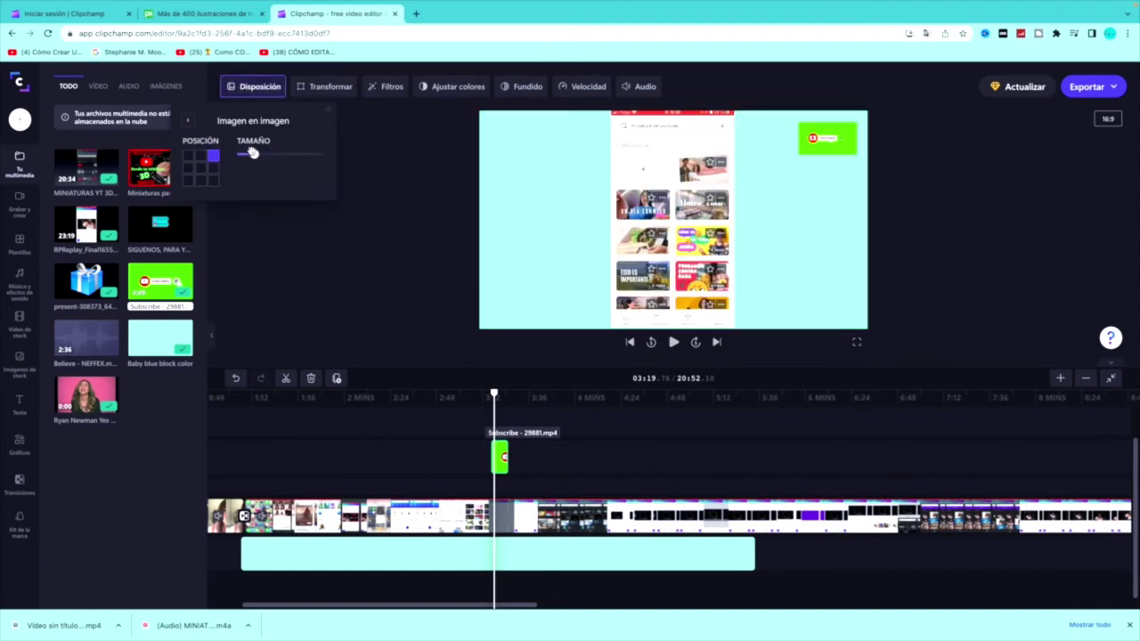
left_click(188, 157)
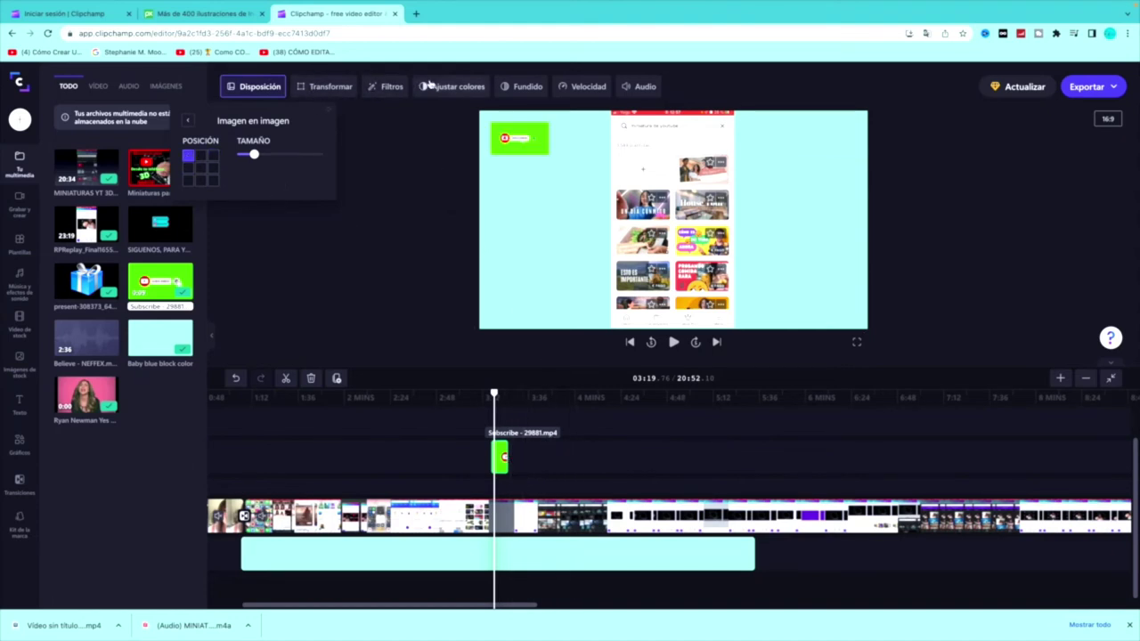
Step: Apply the Pantalla verde filter to the subscribe clip to remove its green background
left_click(391, 88)
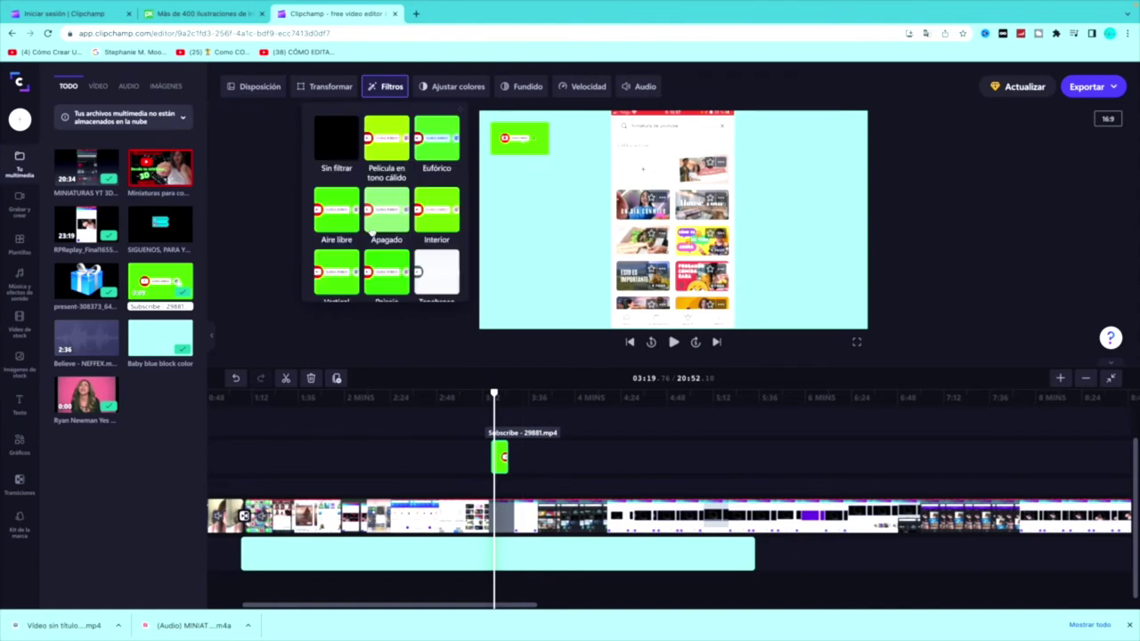
scroll(366, 183, "down", 8)
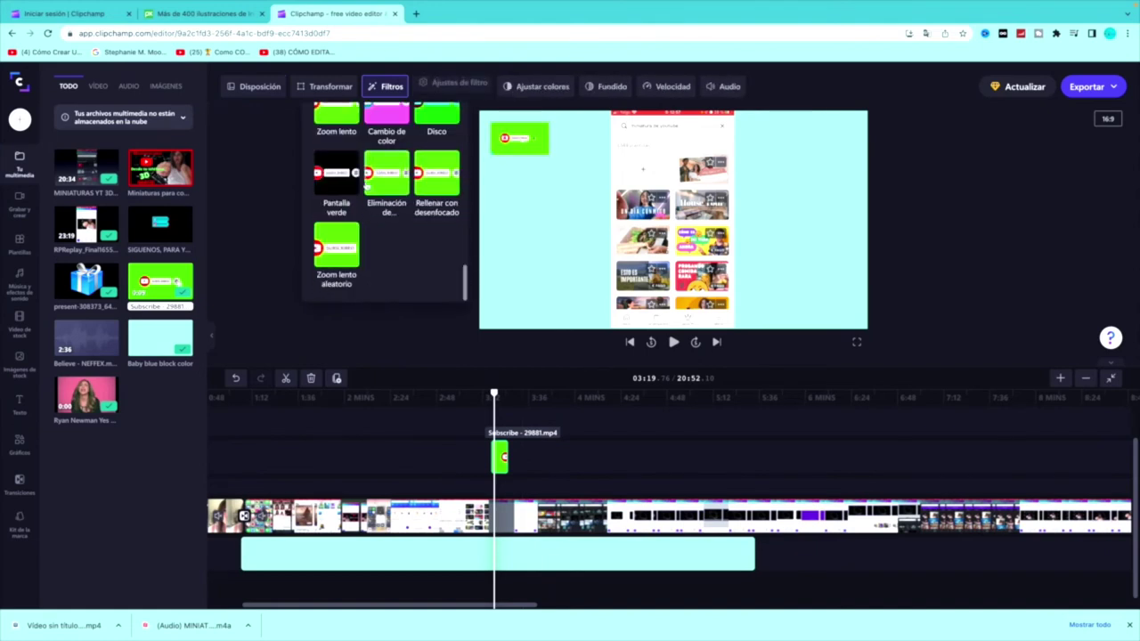
left_click(335, 178)
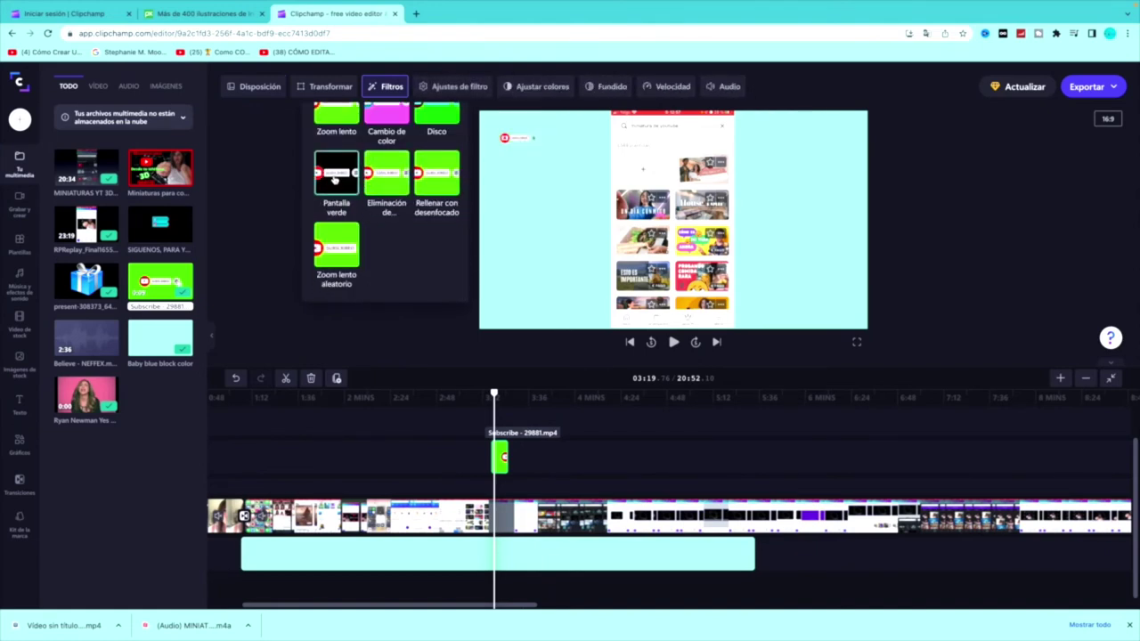
Step: Enlarge the subscribe clip to about 40% of the frame's width and align it flush with the frame's upper-left corner
left_click(516, 140)
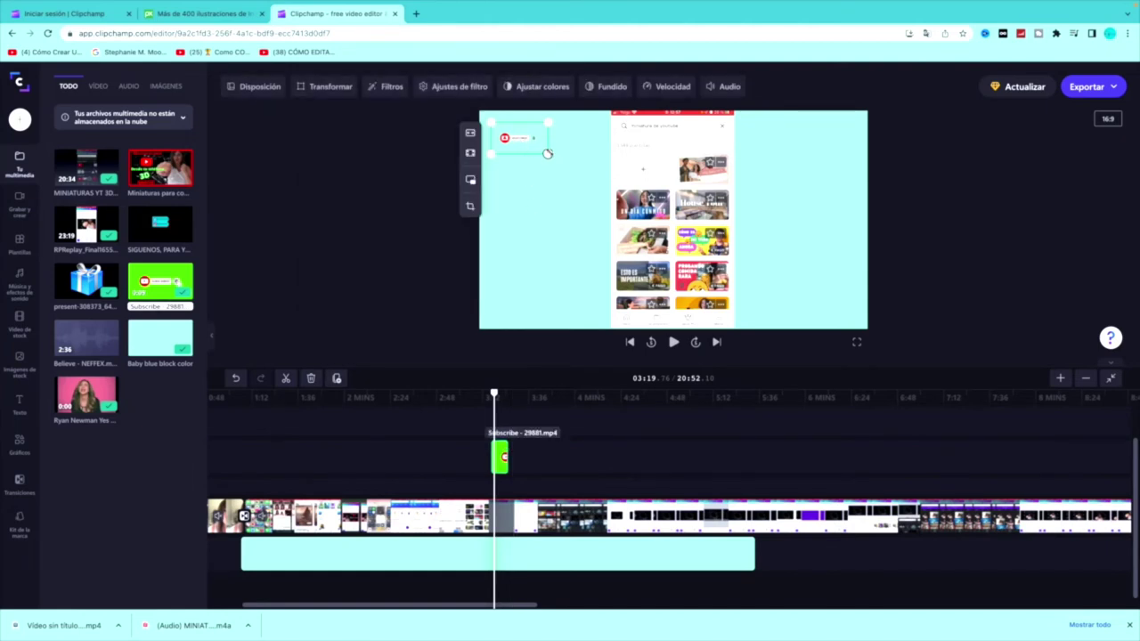
mouse_move(547, 153)
left_mouse_down()
mouse_move(661, 217)
mouse_move(554, 161)
mouse_move(553, 149)
left_mouse_up()
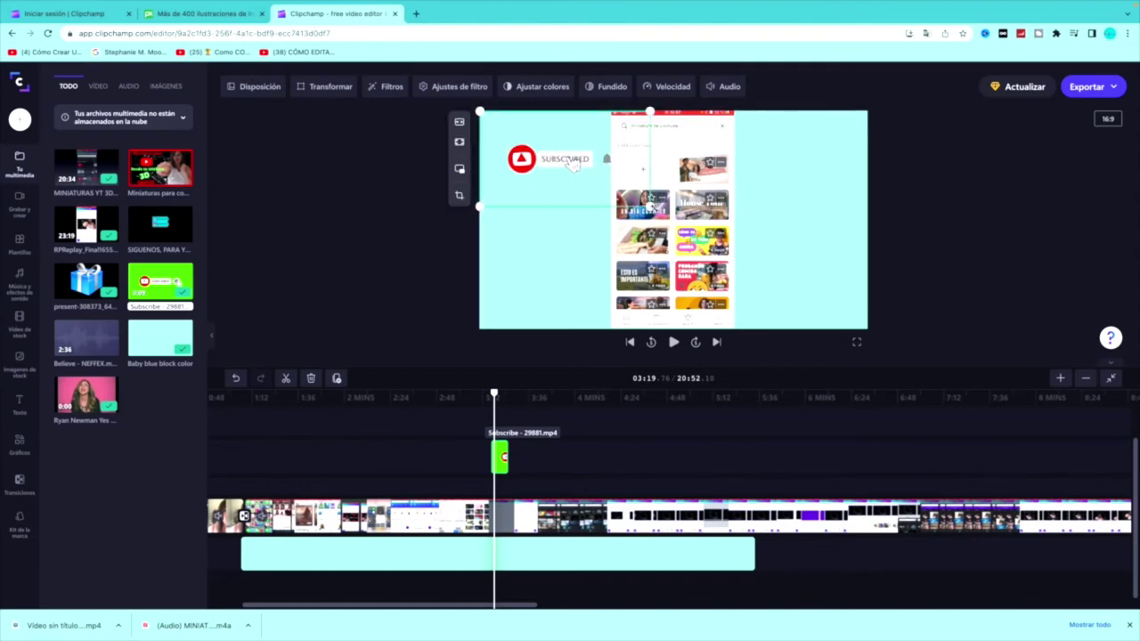
left_click_drag(573, 165, 569, 160)
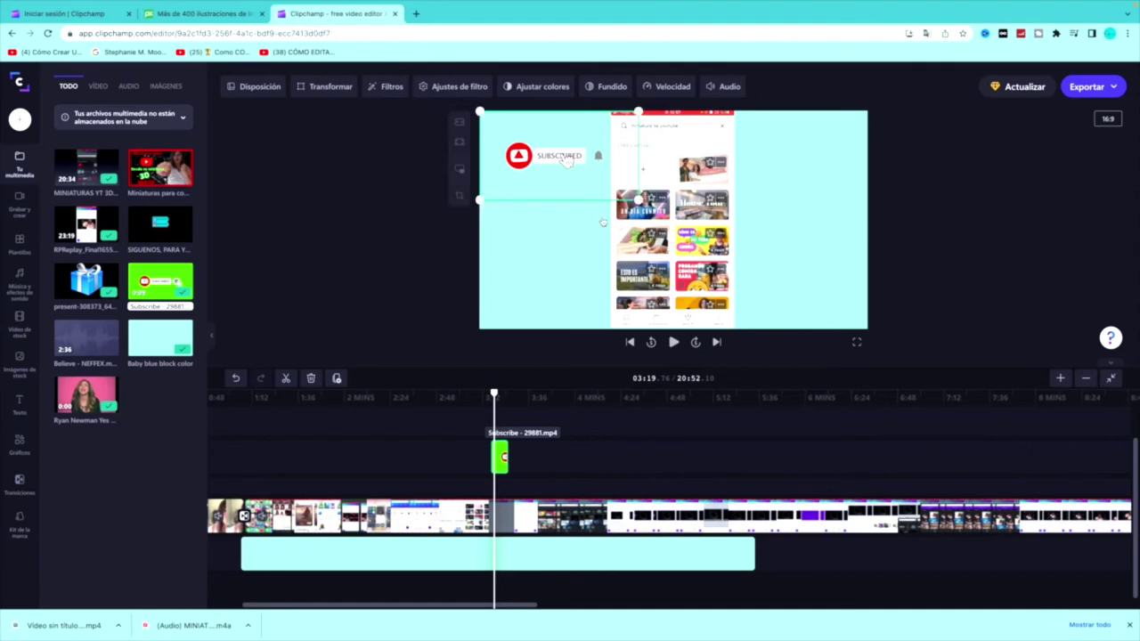
left_click(591, 211)
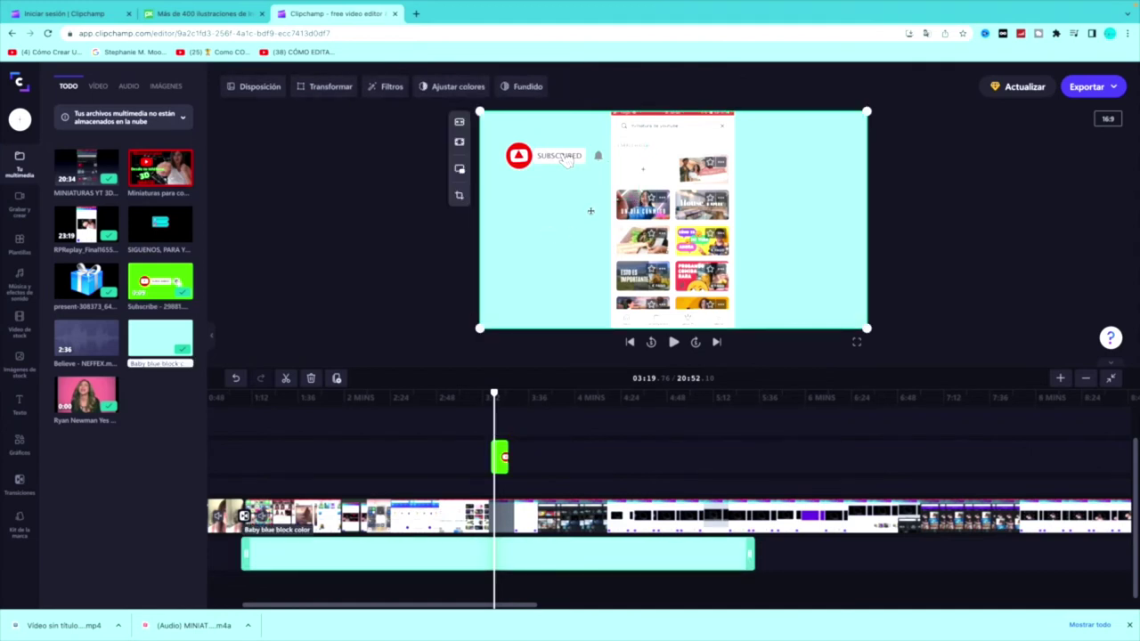
Step: Play the video from just before the subscribe clip to check the keyed animation over the phone recording
left_click(484, 437)
left_click(672, 342)
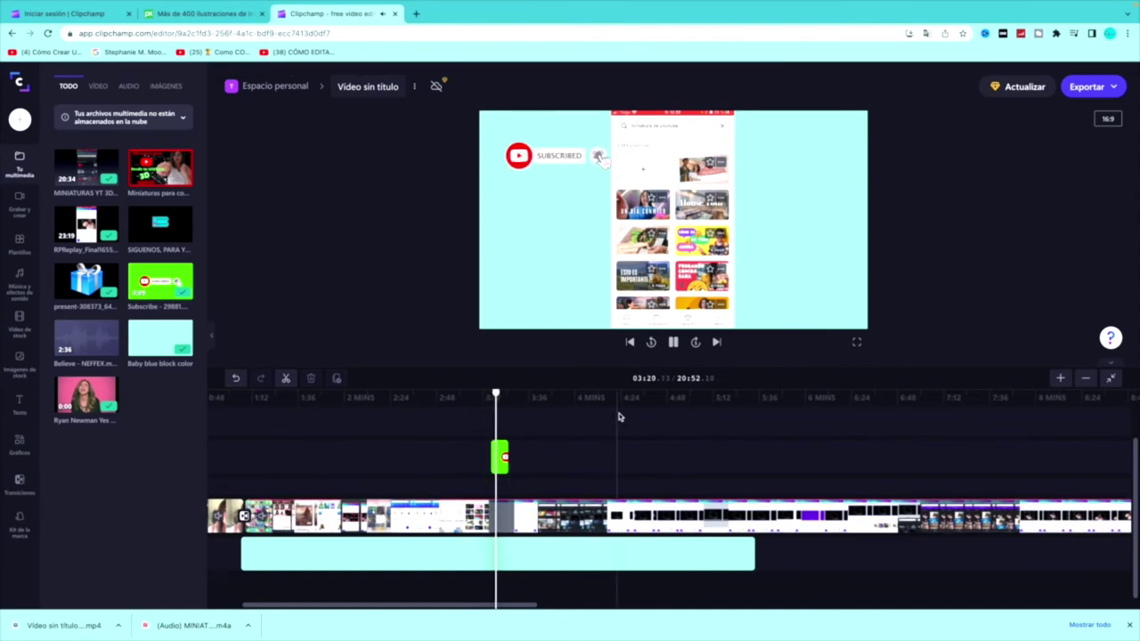
key("space")
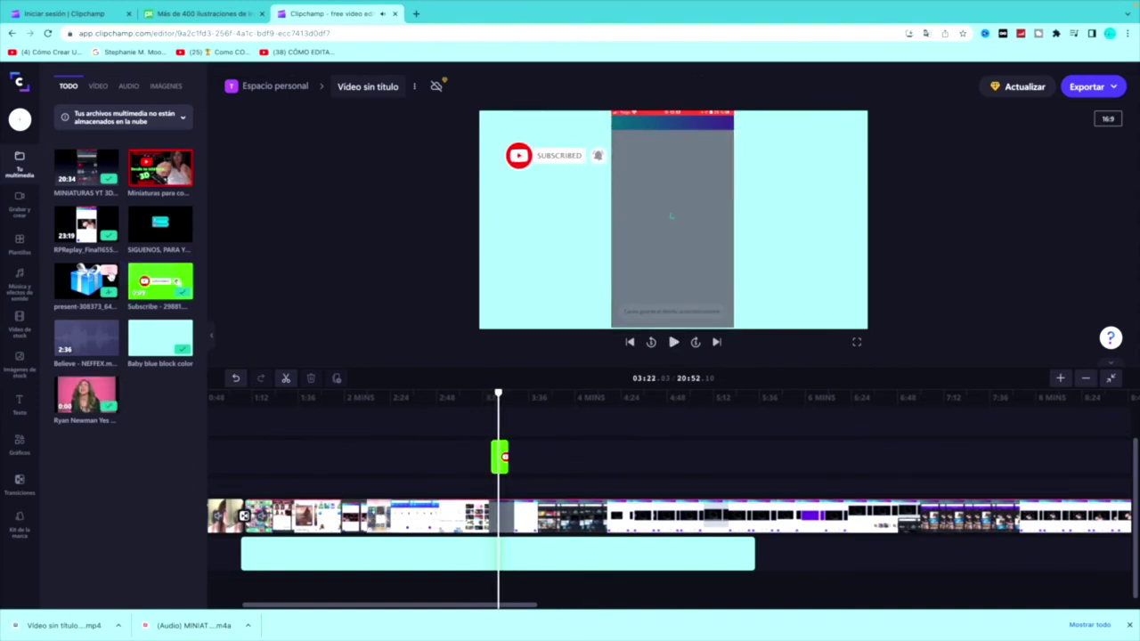
Step: Switch to Pixabay and look through the Instagram illustrations
left_click(182, 14)
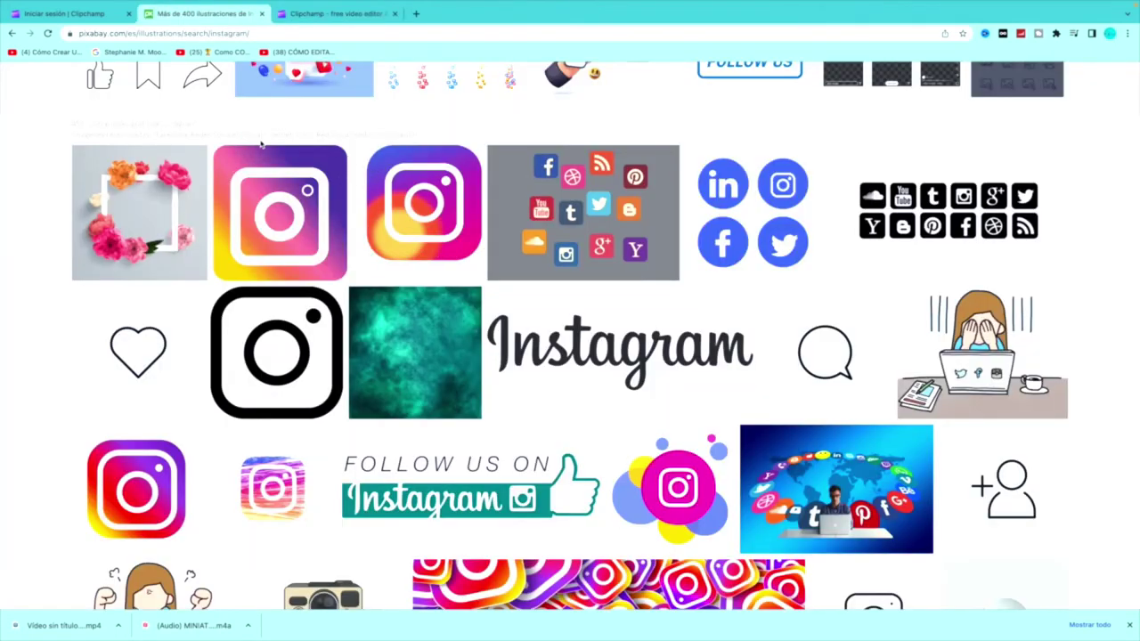
scroll(261, 144, "up", 3)
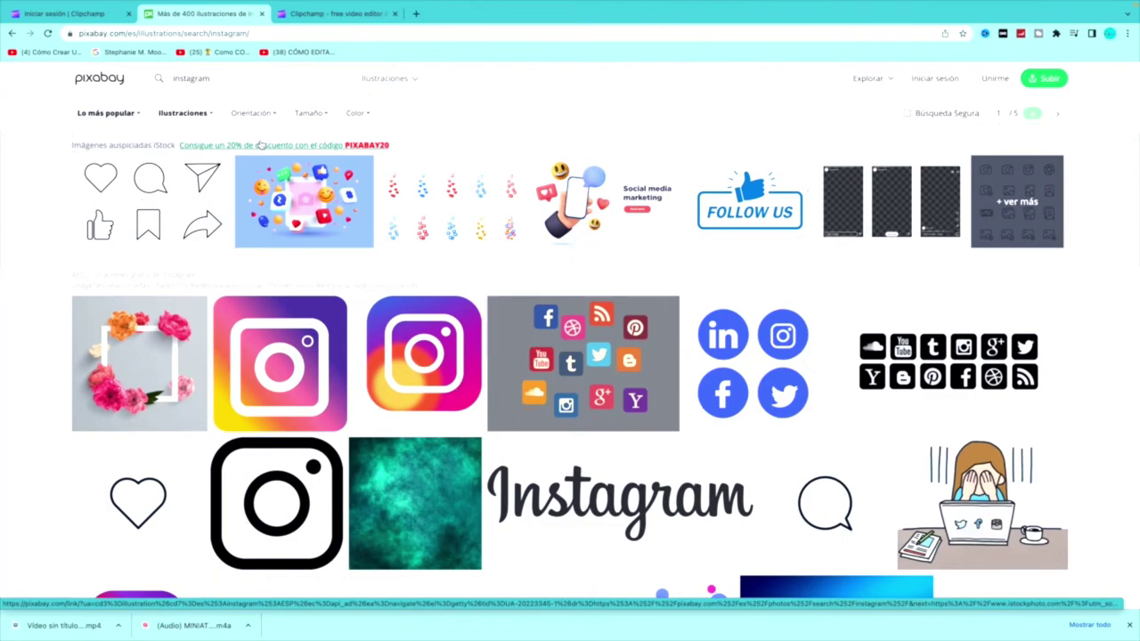
scroll(263, 304, "down", 3)
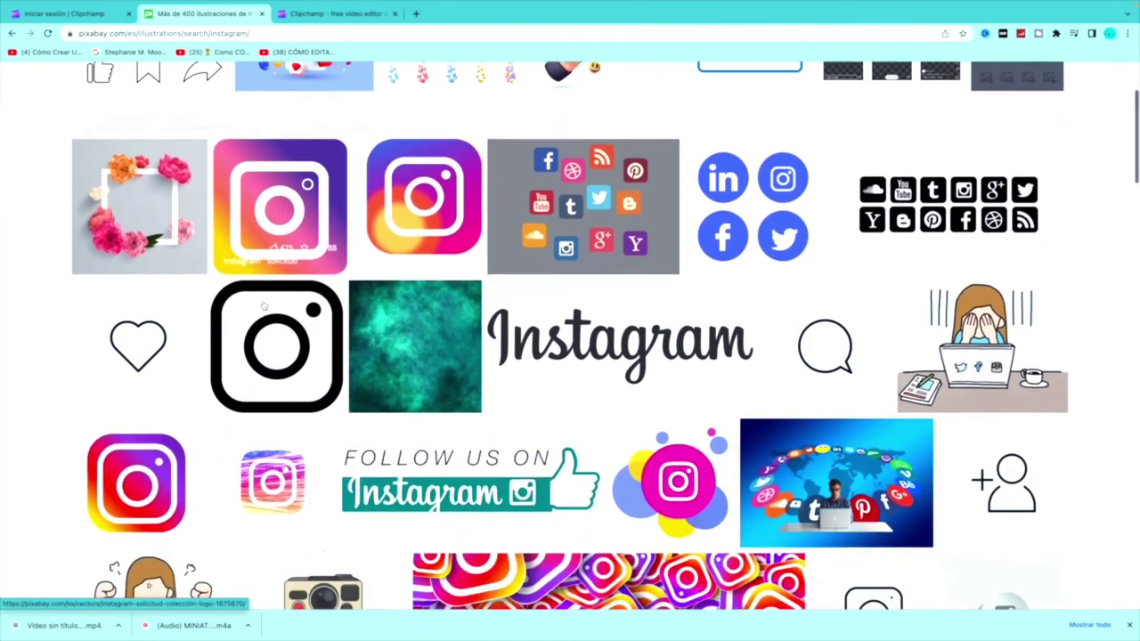
scroll(263, 304, "down", 2)
scroll(254, 312, "up", 5)
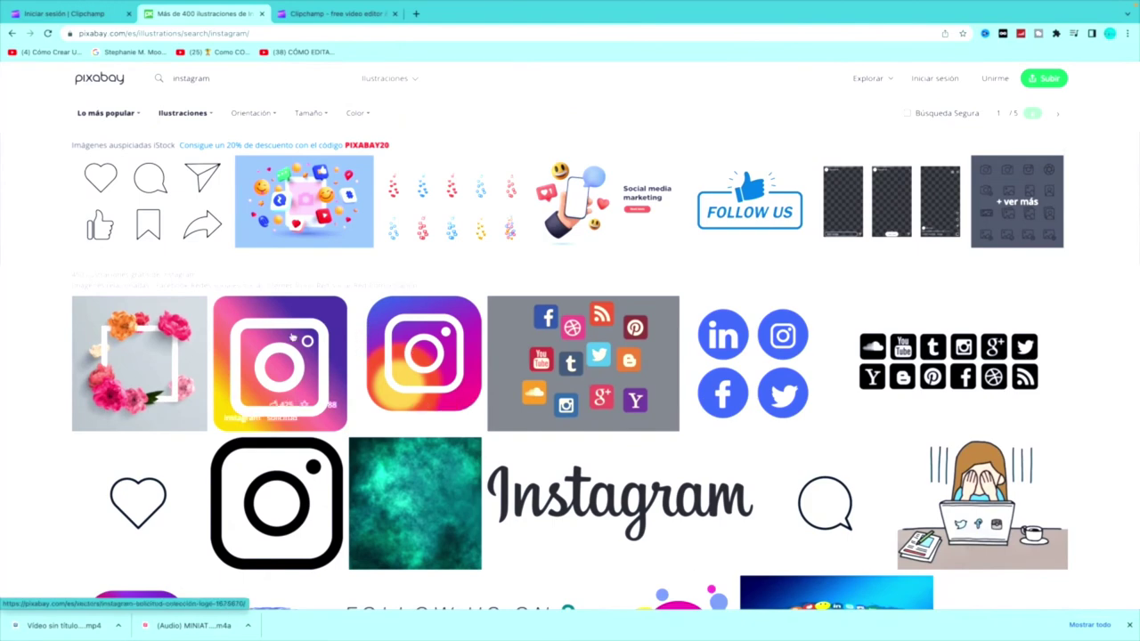
scroll(364, 340, "down", 1)
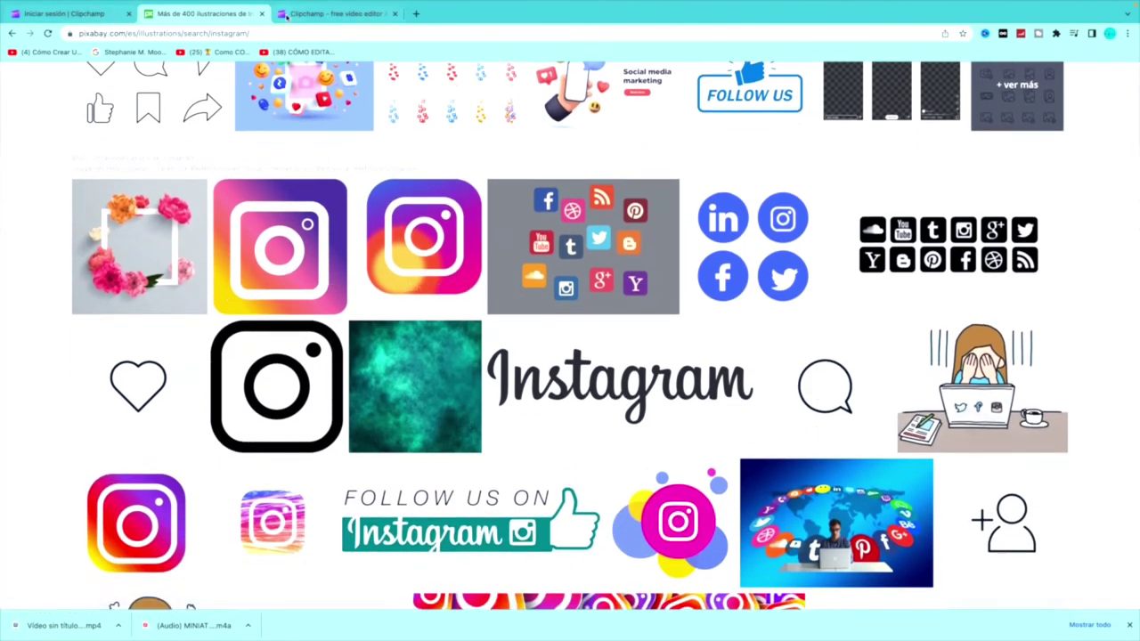
Step: Return to Clipchamp and place SIGUENOS, PARA YOUTUBE.png on a new track above the title at about 1:21
left_click(313, 18)
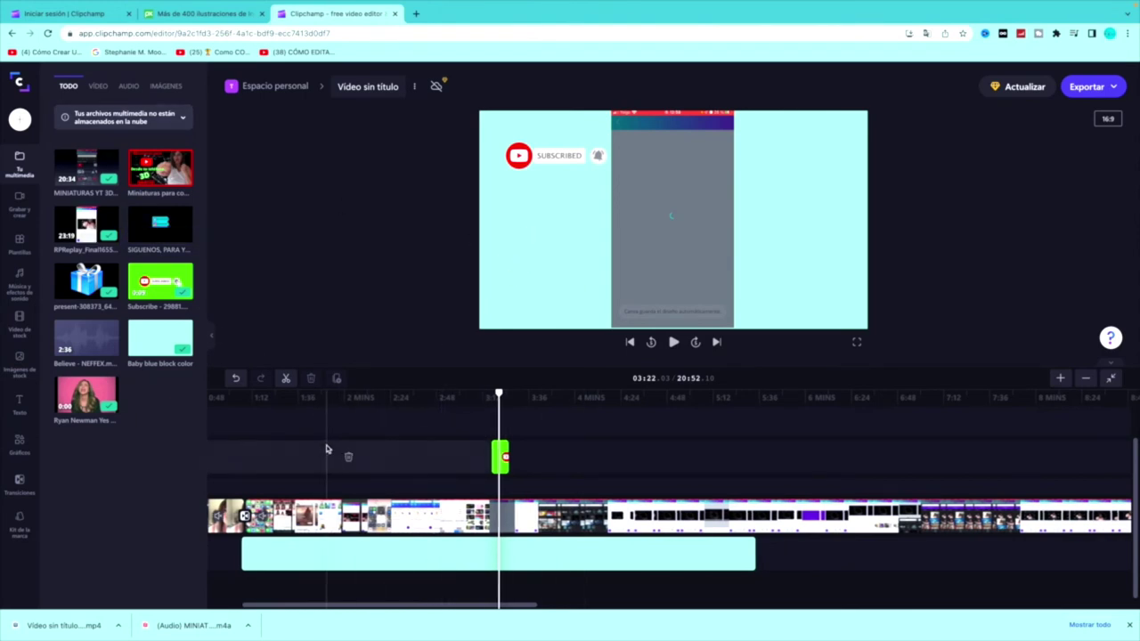
scroll(326, 446, "left", 5)
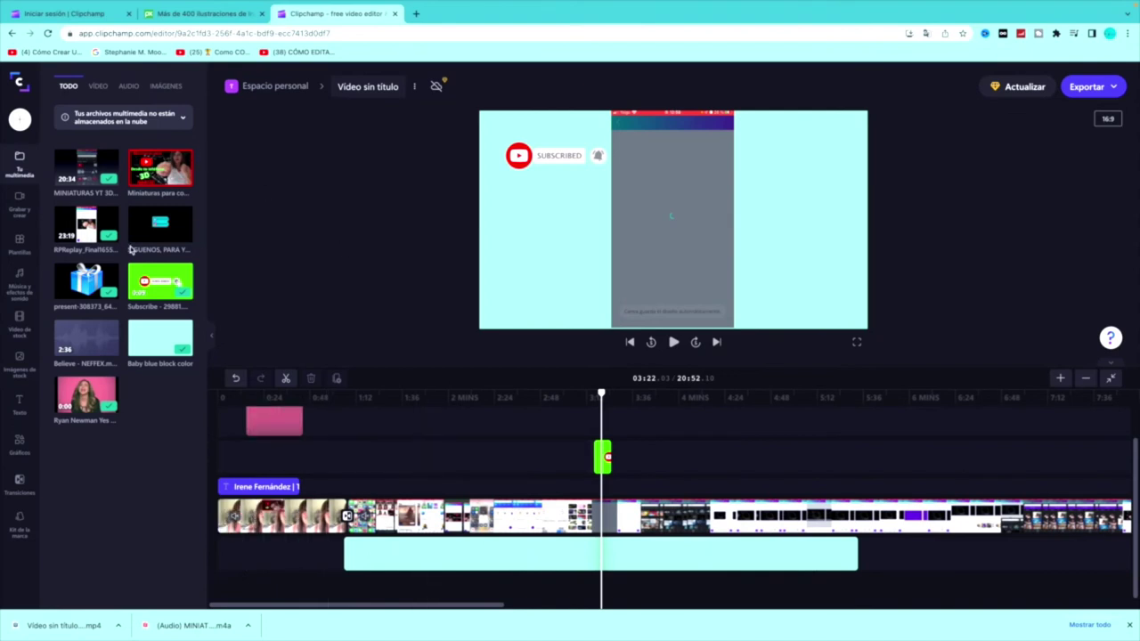
mouse_move(145, 220)
left_click_drag(144, 217, 434, 514)
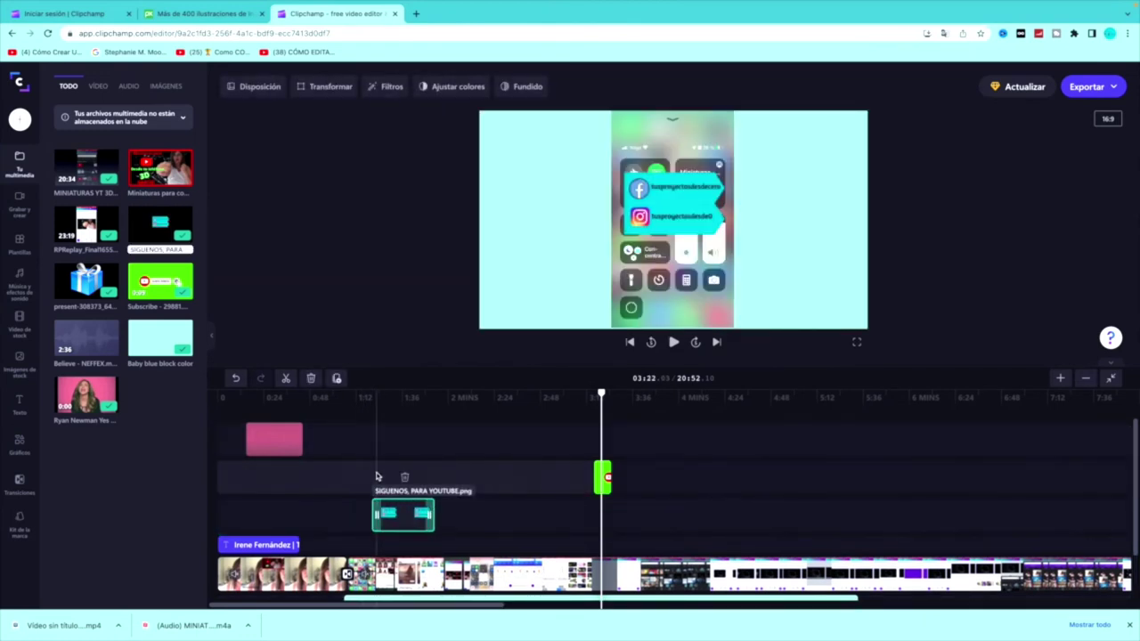
Step: Apply the picture-in-picture layout to the social-media image, trying several positions and ending with the frame's centre
left_click(255, 87)
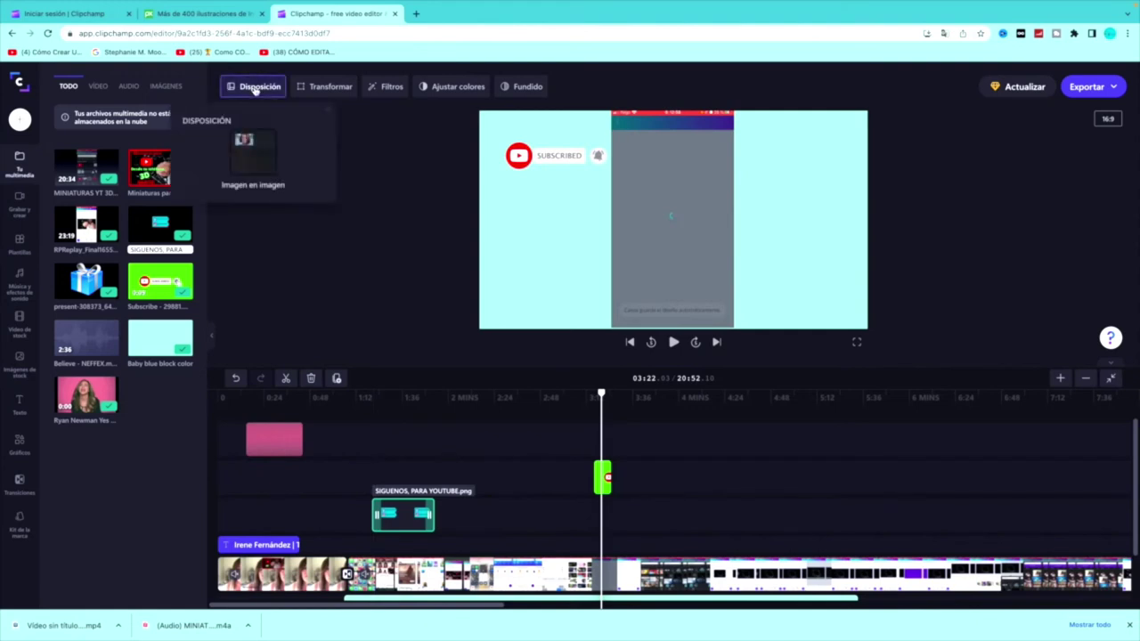
left_click(213, 180)
left_click_drag(254, 154, 290, 160)
left_click(213, 157)
left_click(200, 169)
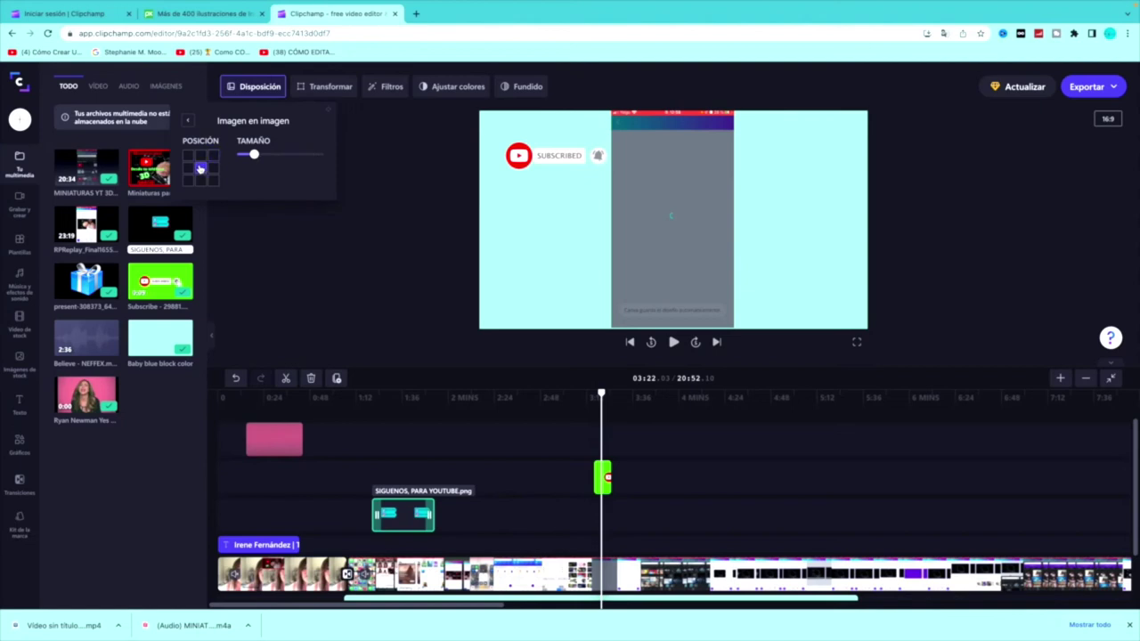
Step: With the playhead at about 1:26, apply picture-in-picture to the social-media image in the frame's lower-left corner at maximum size
left_click(381, 398)
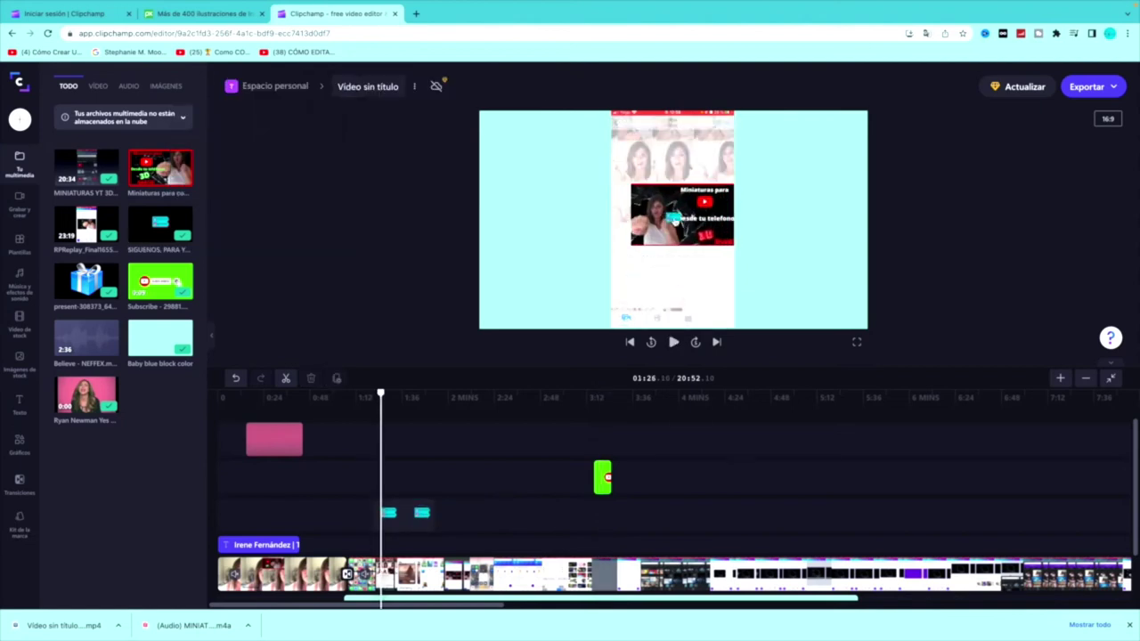
left_click(407, 516)
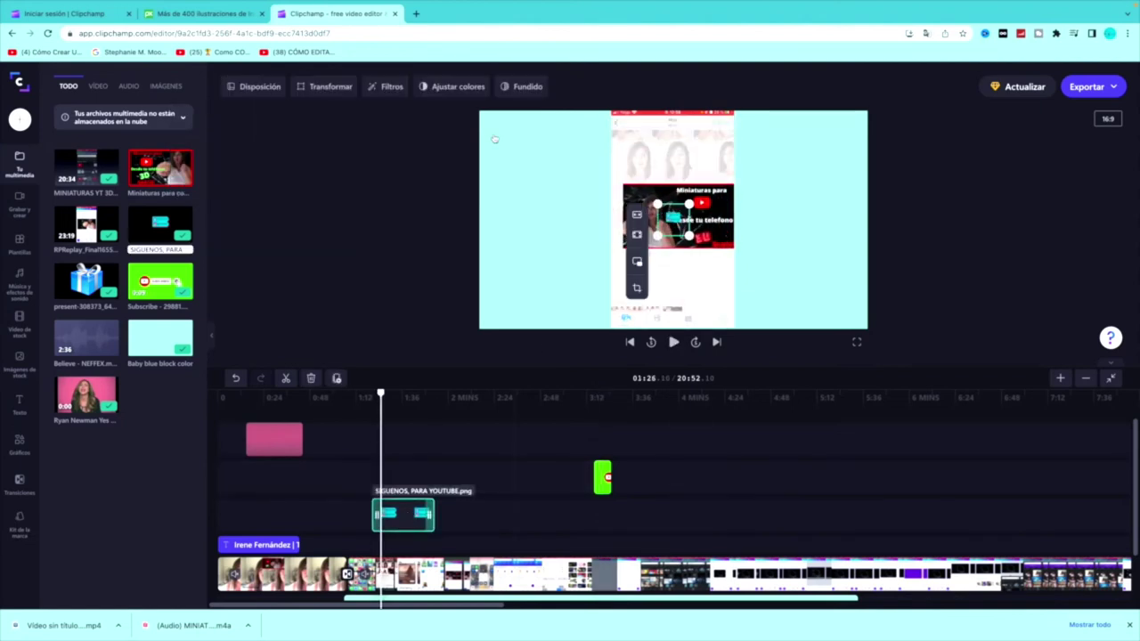
left_click(276, 86)
left_click(247, 157)
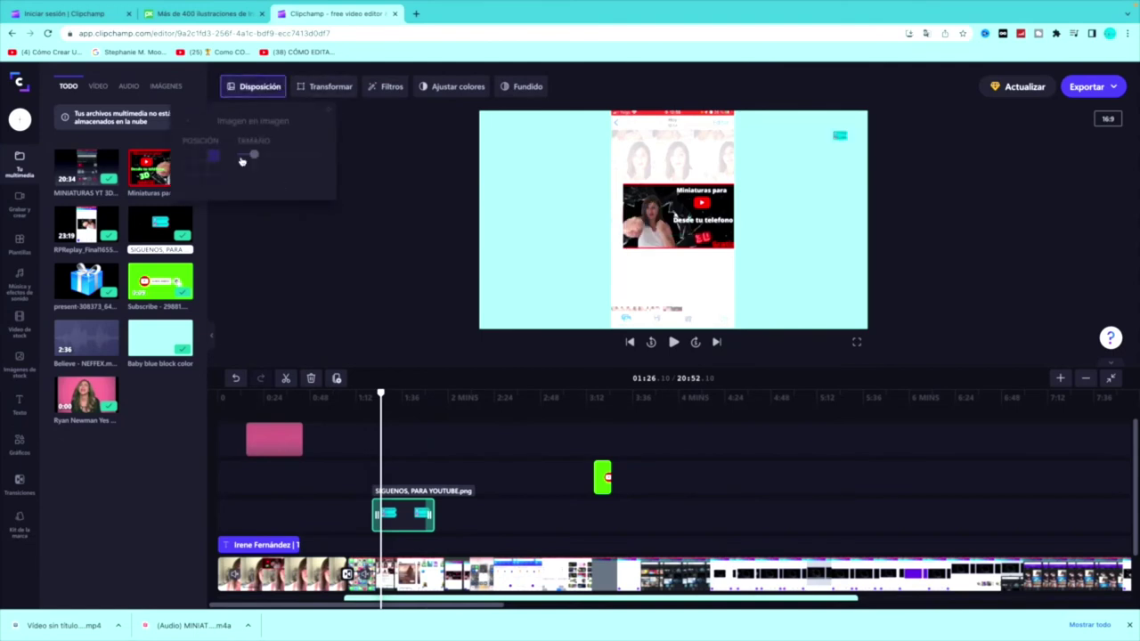
left_click(188, 183)
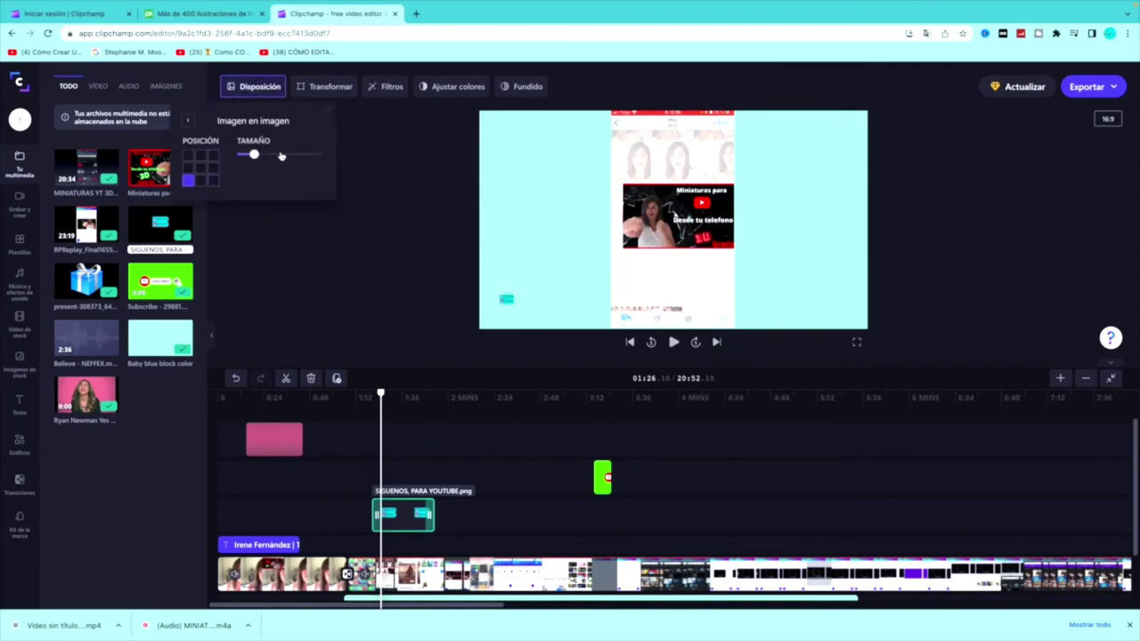
left_click_drag(254, 153, 337, 161)
Step: Enlarge the social-media image so its banners sit flush in the frame's lower-left corner, and play from about 1:17 to check it
left_click(538, 266)
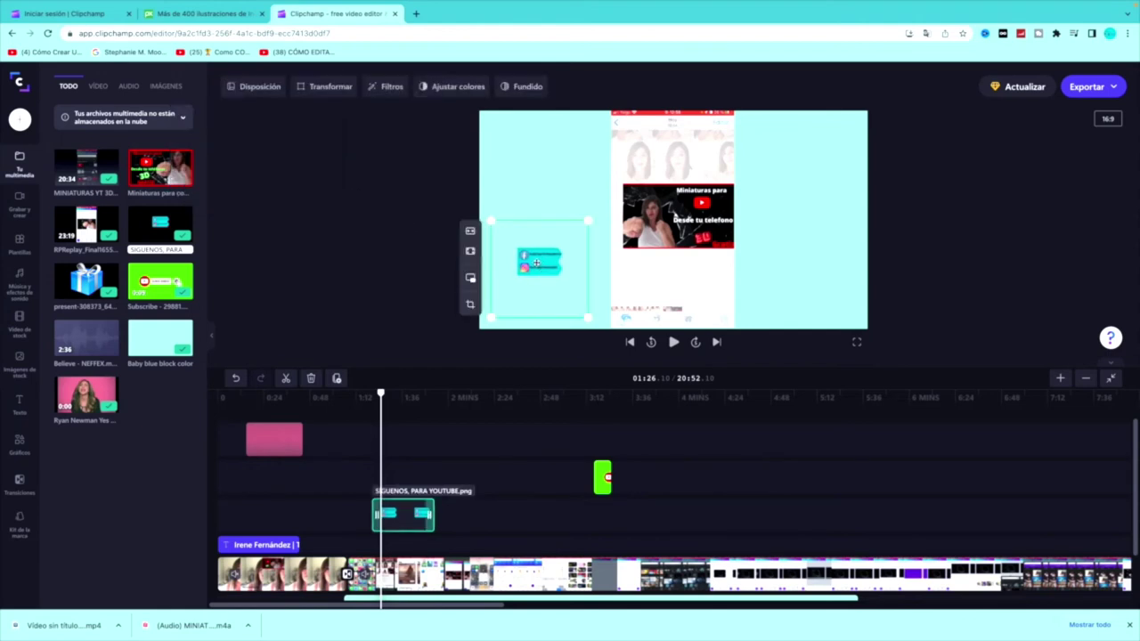
left_click_drag(492, 319, 409, 400)
left_click_drag(506, 295, 530, 302)
left_click(365, 473)
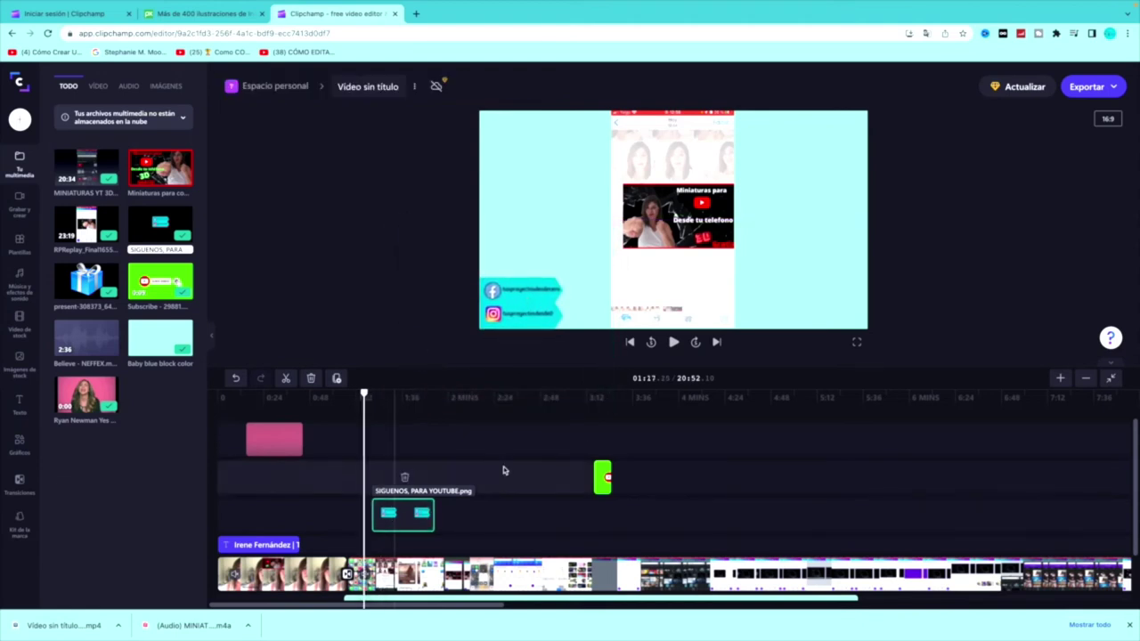
left_click(675, 343)
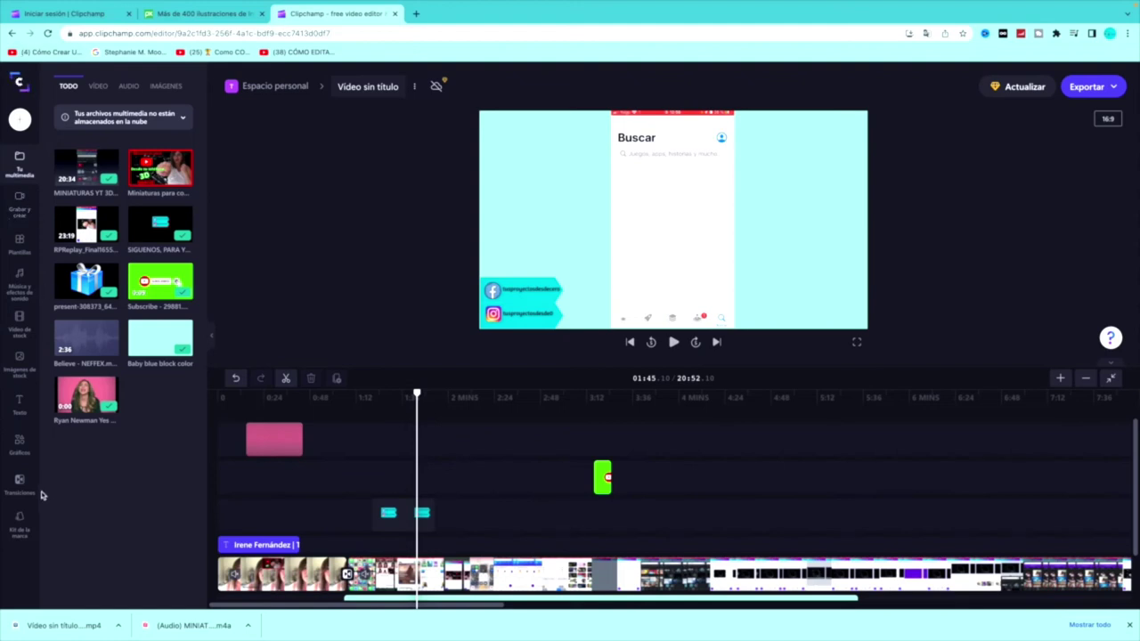
Step: Place Believe - NEFFEX.mp3 on a new audio track at the start of the timeline and play the video with the music
left_click(108, 348)
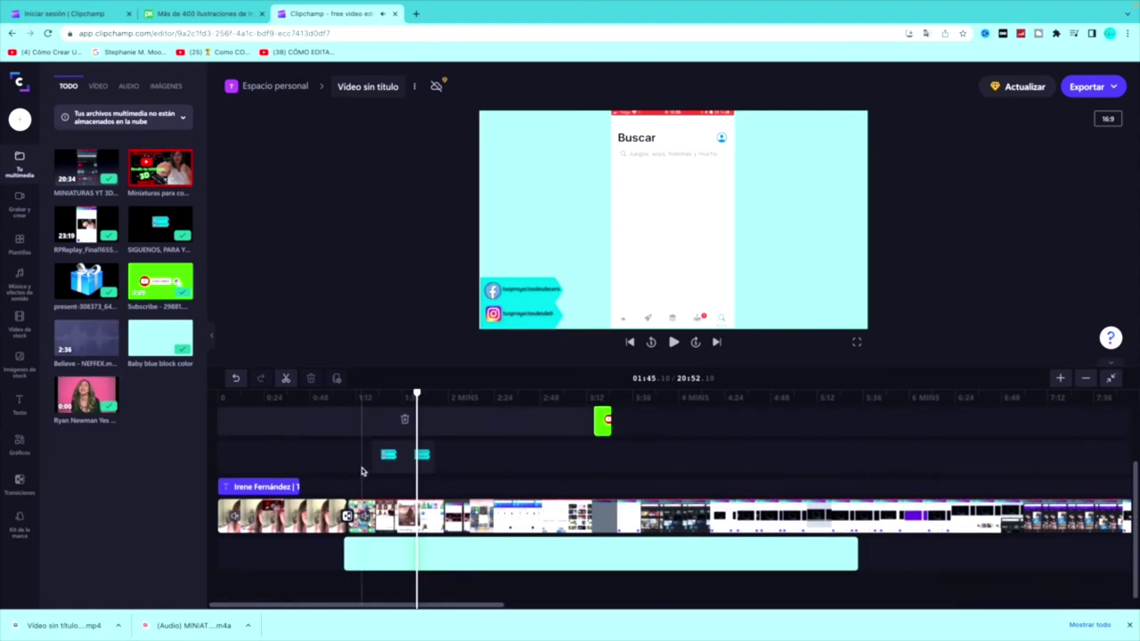
left_click_drag(94, 340, 230, 586)
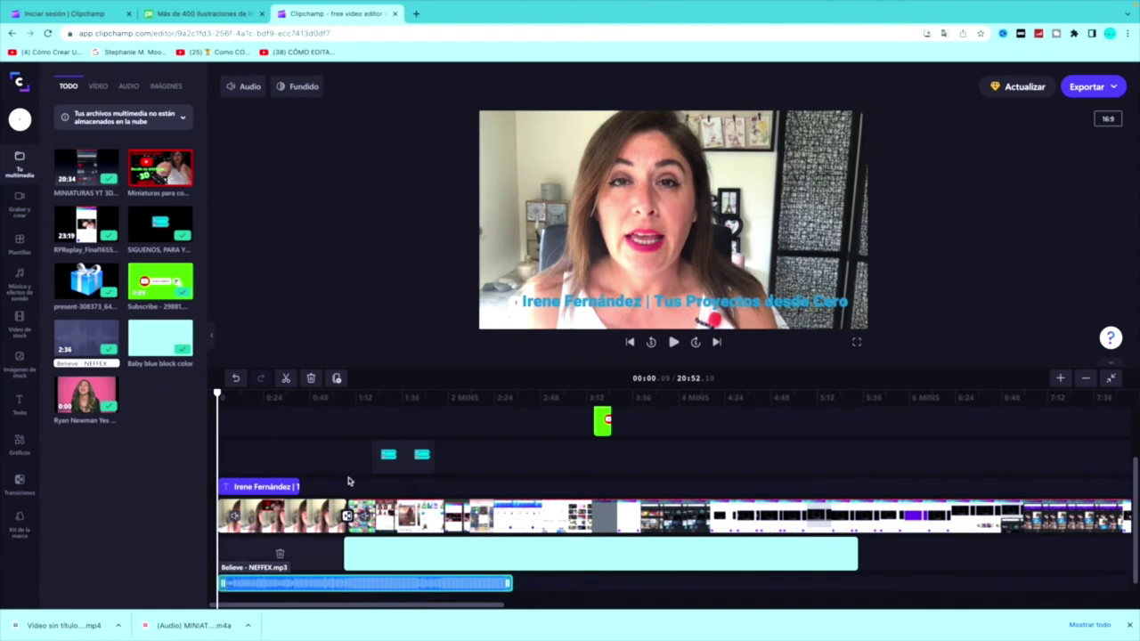
left_click(674, 342)
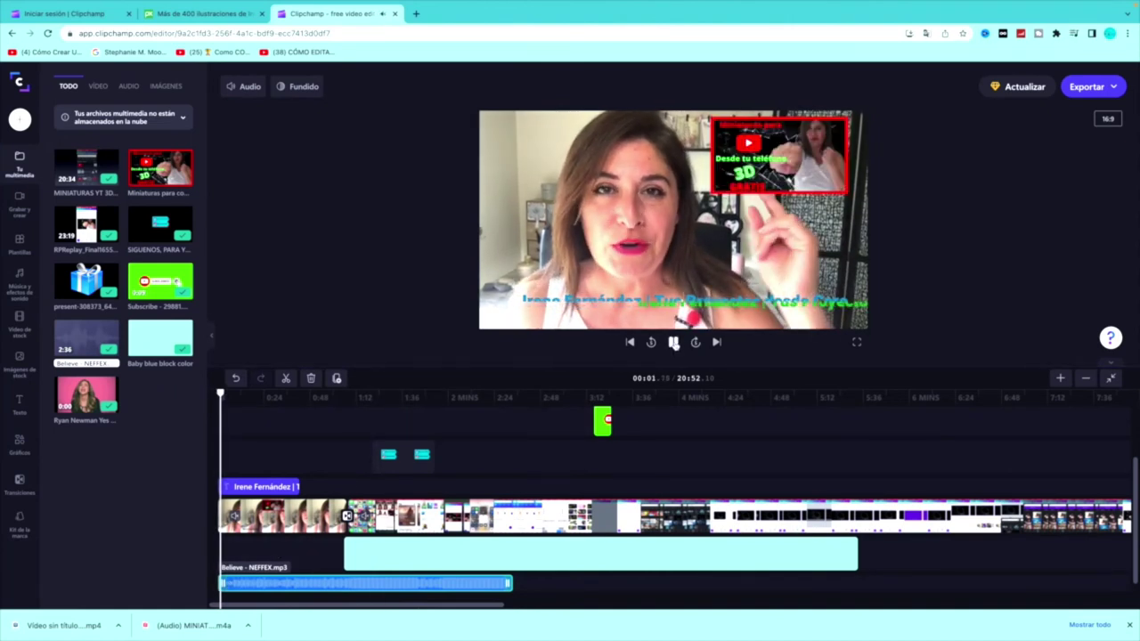
Step: Pause the video and check the volume setting of the Believe - NEFFEX.mp3 clip, leaving it at 100%
left_click(675, 342)
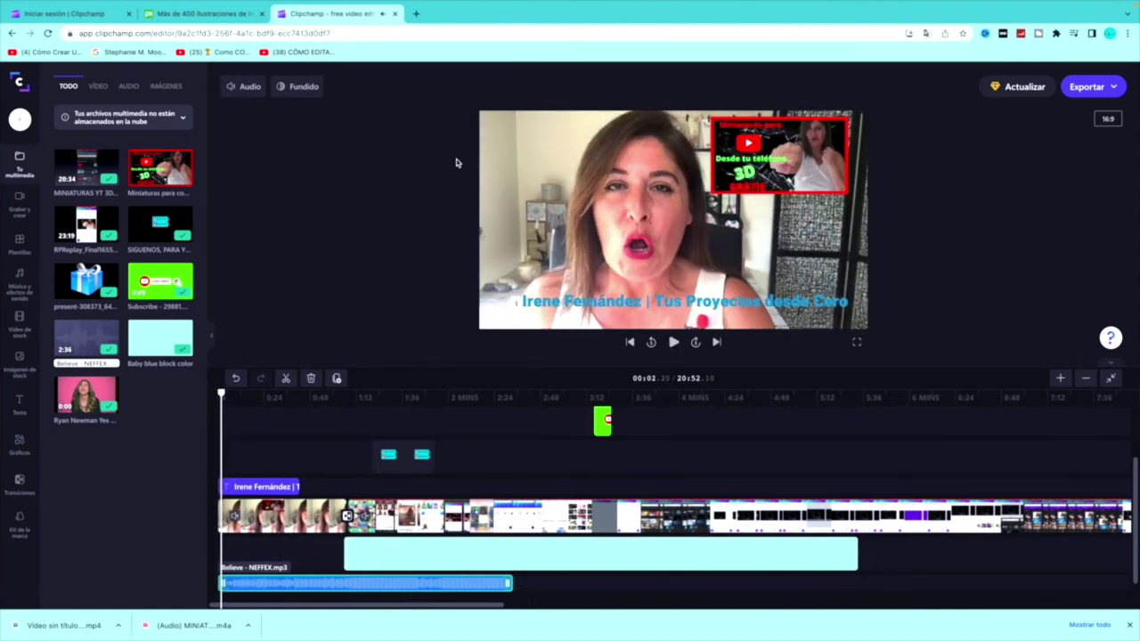
left_click(248, 89)
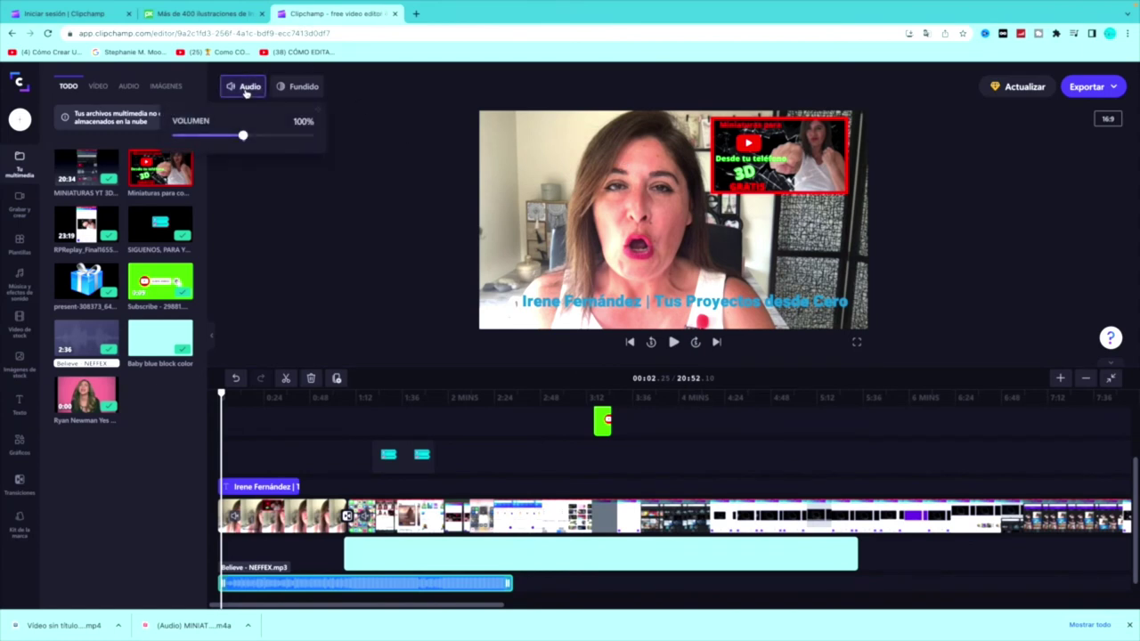
mouse_move(242, 136)
left_mouse_down()
mouse_move(279, 135)
mouse_move(243, 136)
left_mouse_up()
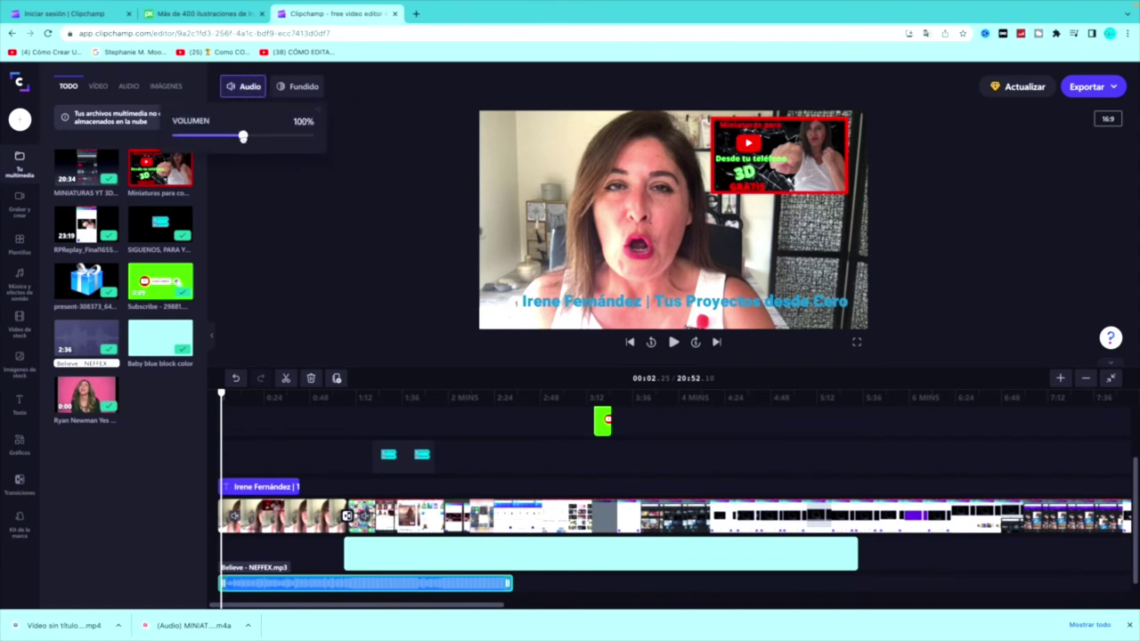
left_click(367, 283)
Step: Split the phone recording and the baby blue background at about 3:39 and delete everything after that point
scroll(503, 513, "right", 3)
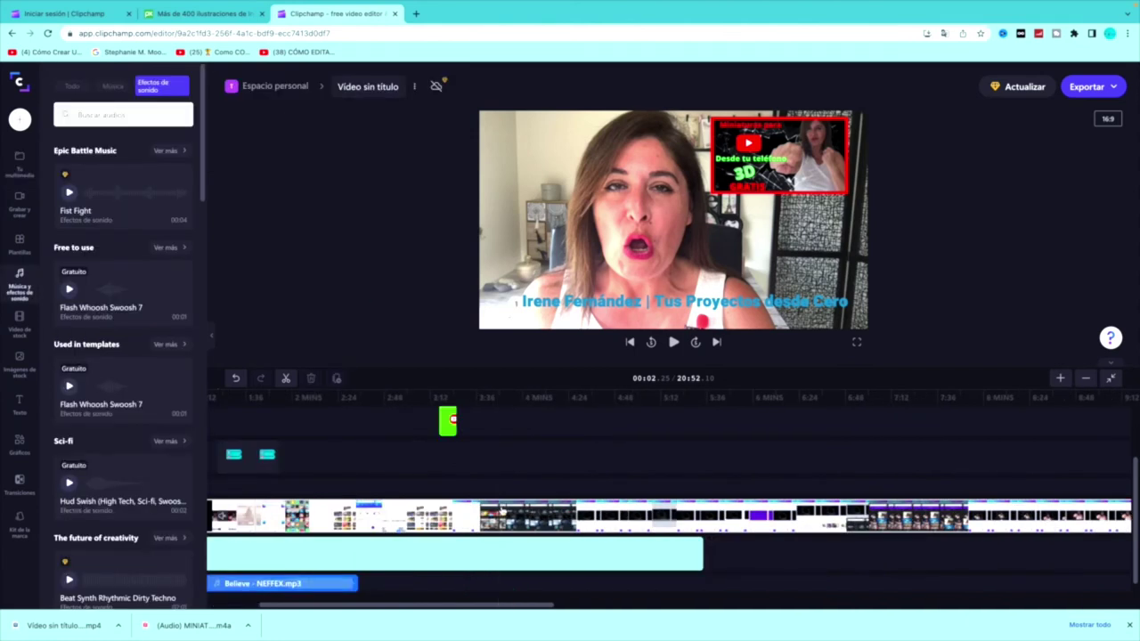
left_click(483, 484)
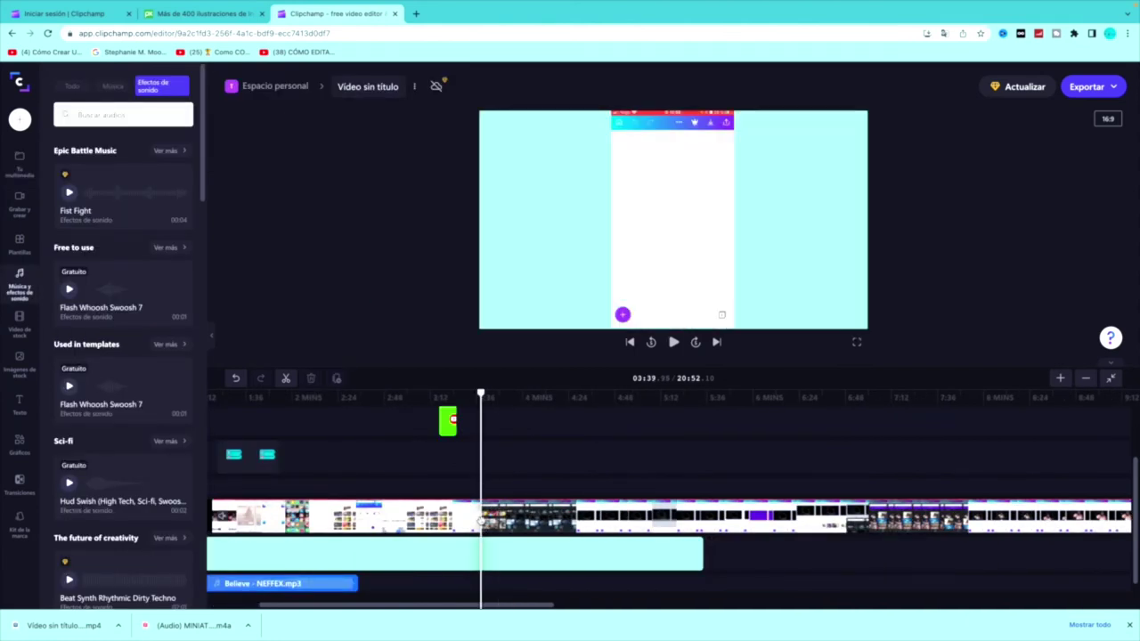
left_click(294, 379)
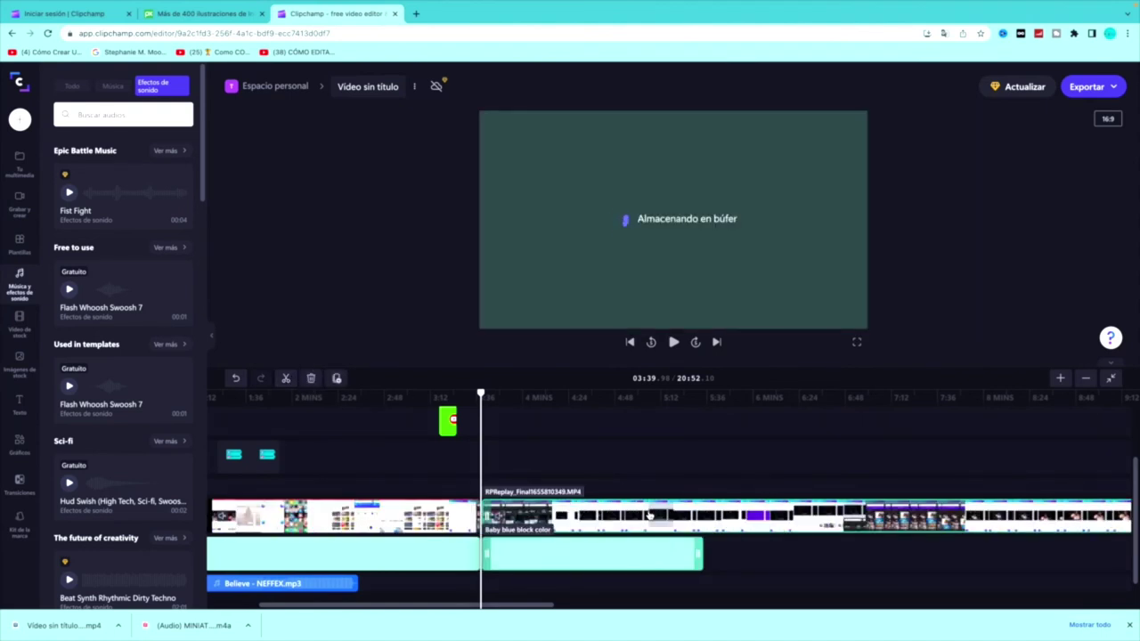
left_click(312, 380)
scroll(308, 434, "left", 3)
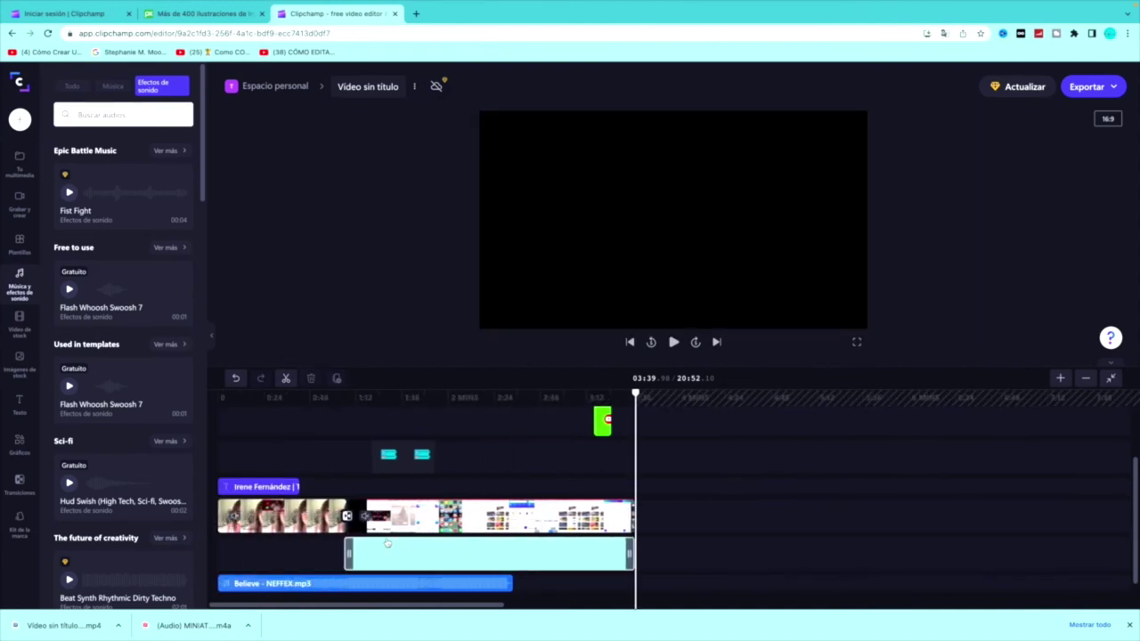
left_click(308, 433)
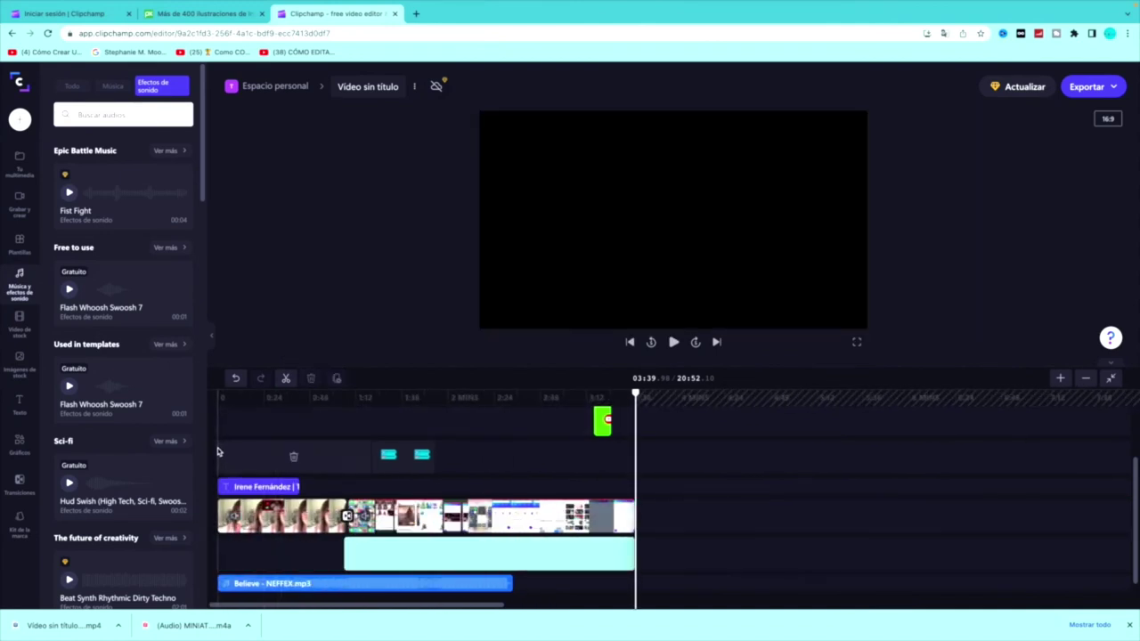
Step: Return the playhead to the start of the timeline and export the video at 1080p
left_click(217, 448)
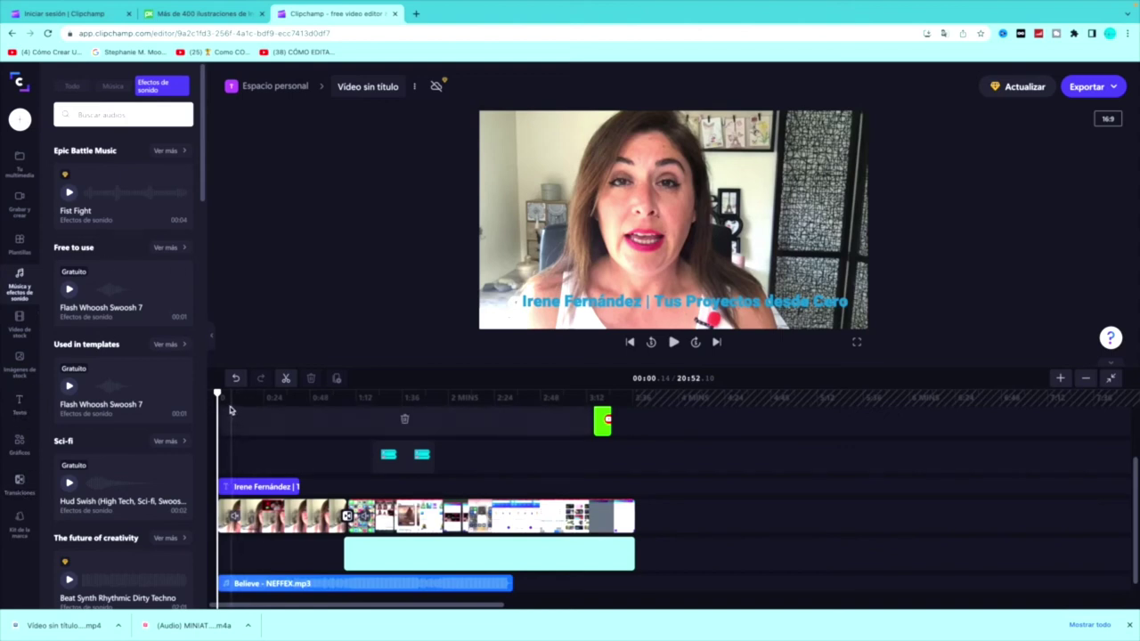
left_click(712, 293)
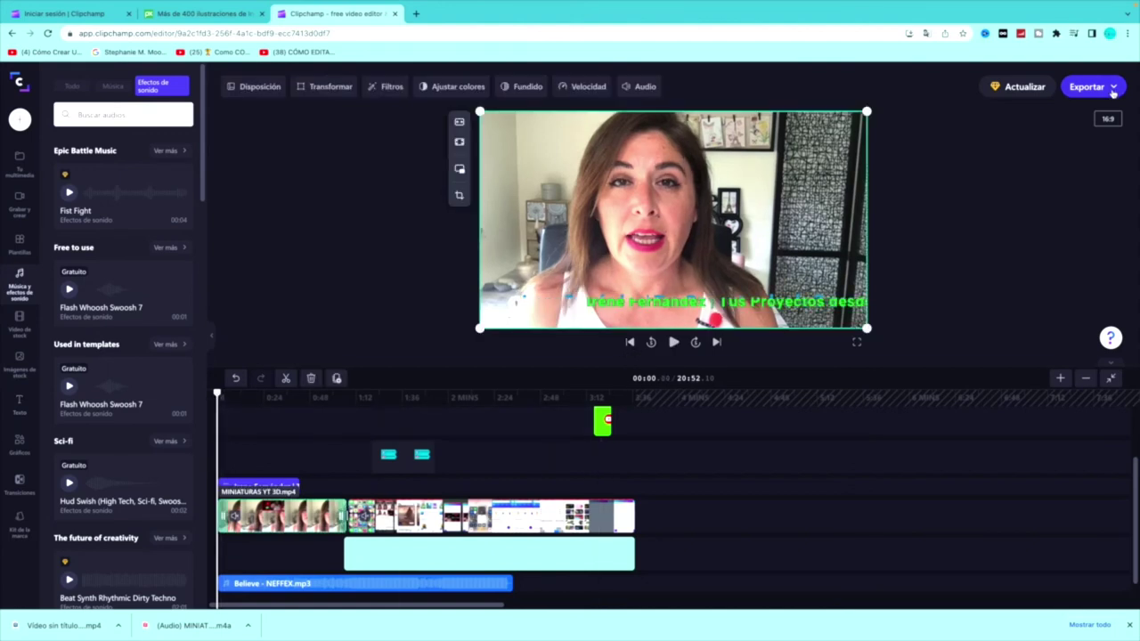
left_click(1112, 87)
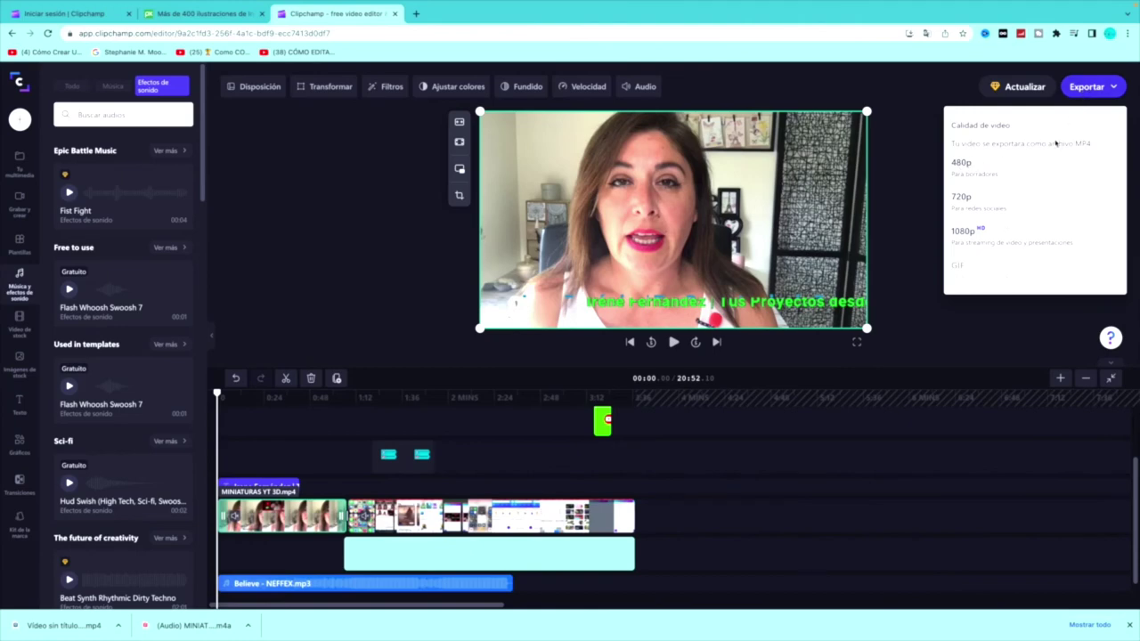
left_click(977, 230)
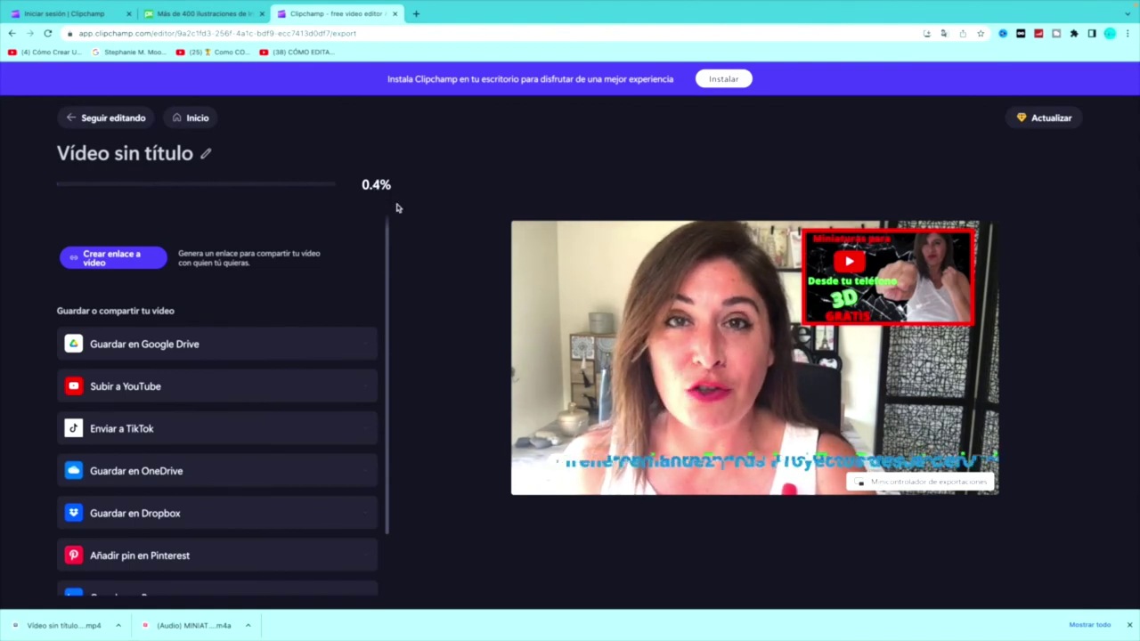
Step: Review the saving and sharing destinations for the export, and open the downloaded MP4 in QuickTime Player
scroll(105, 257, "down", 1)
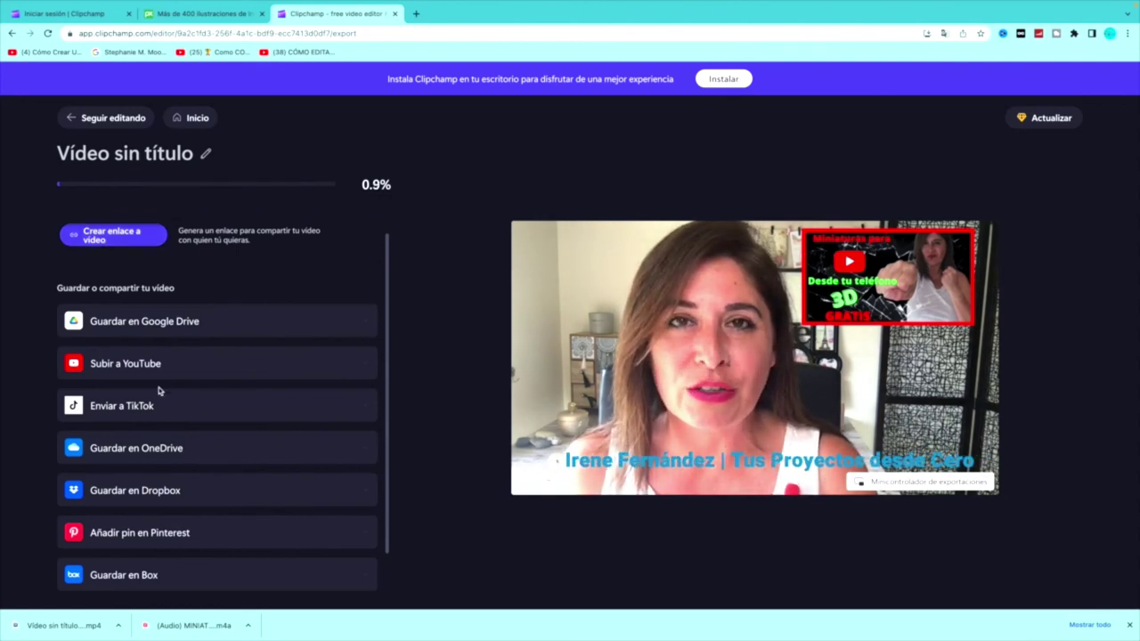
scroll(158, 387, "down", 1)
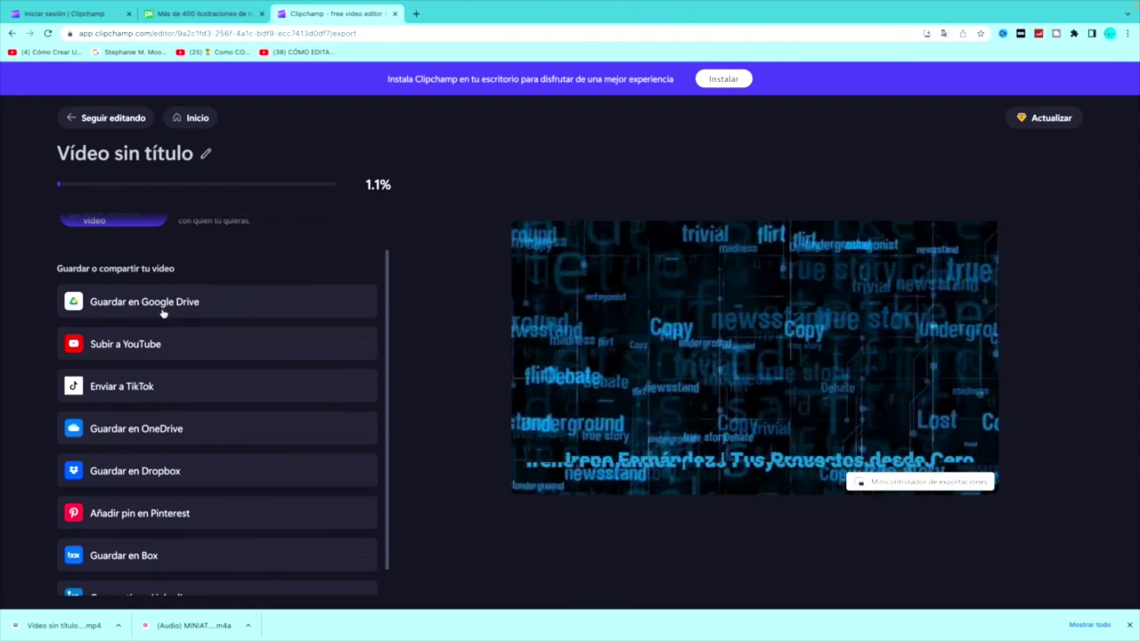
scroll(162, 313, "down", 1)
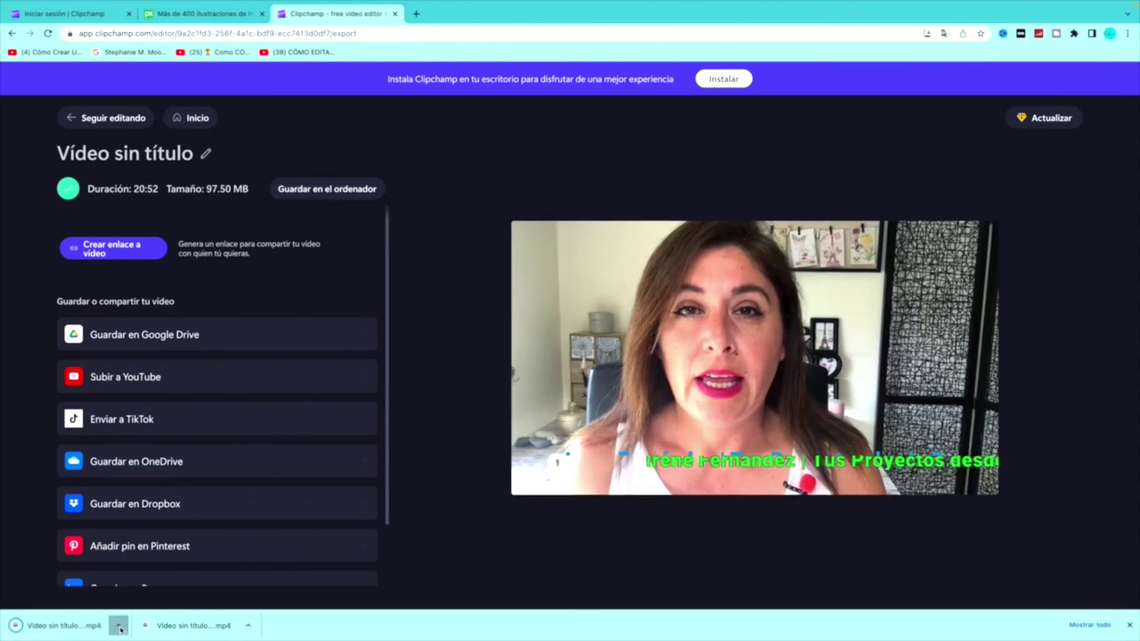
left_click(118, 628)
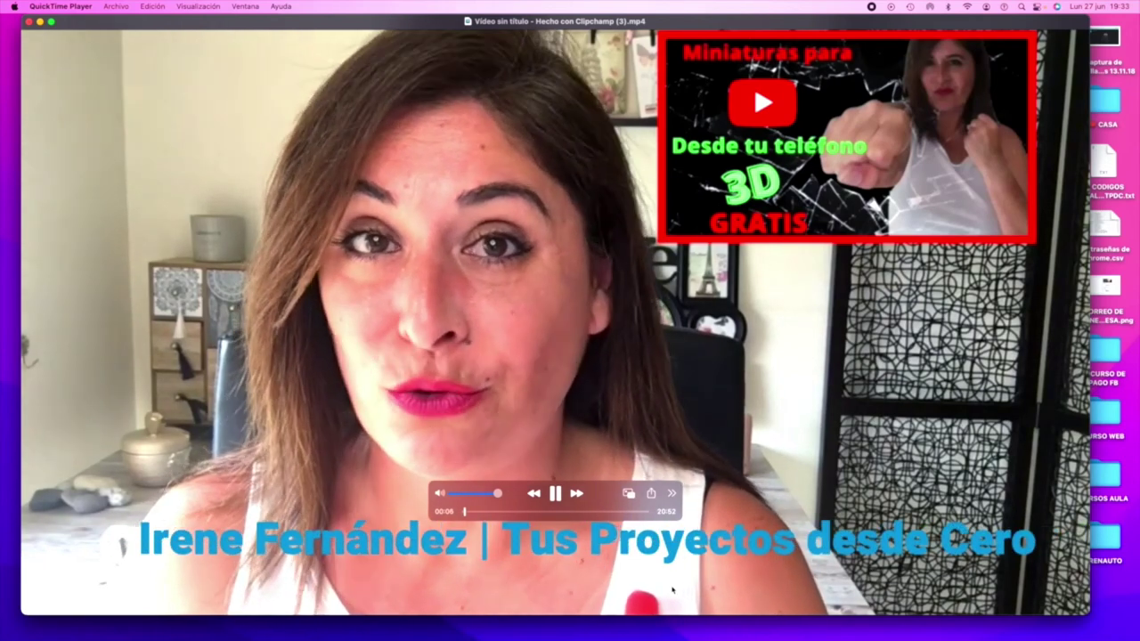
Step: Watch the exported video full screen with the computer's sound muted, skipping ahead to about 0:15
double_click(663, 583)
left_click(481, 532)
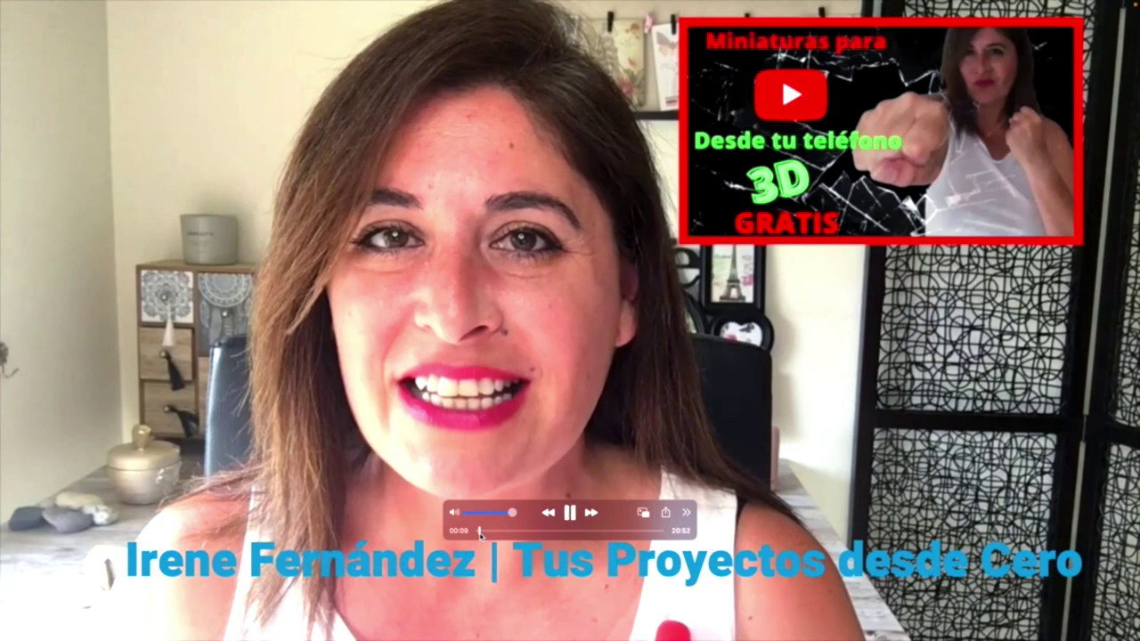
key("XF86AudioLowerVolume")
key("XF86AudioLowerVolume")
key("XF86AudioLowerVolume")
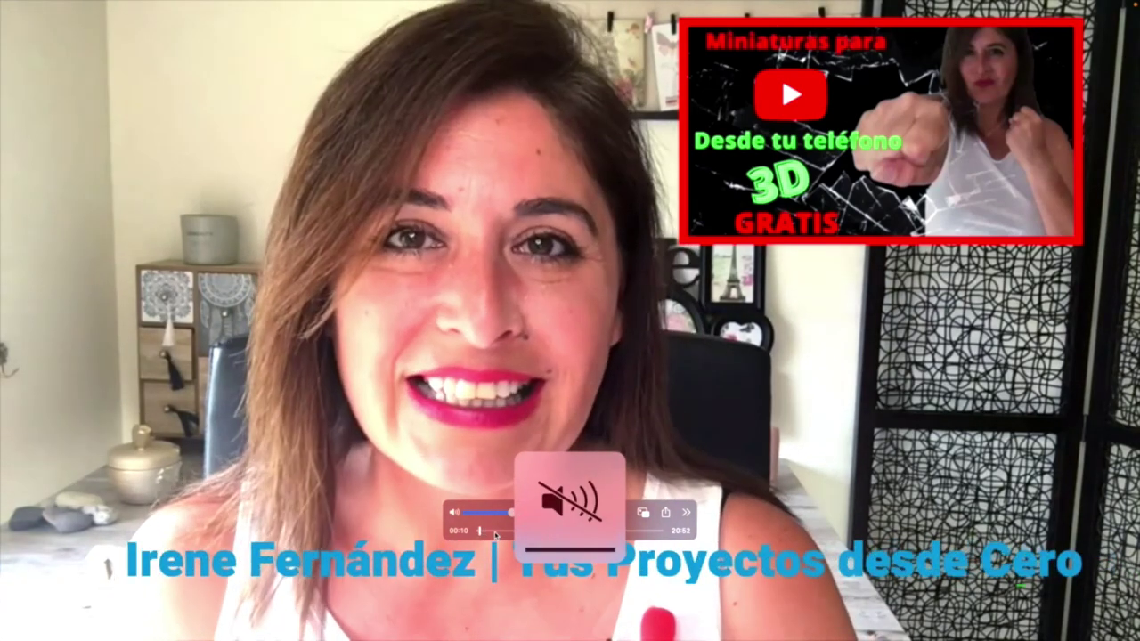
left_click(482, 532)
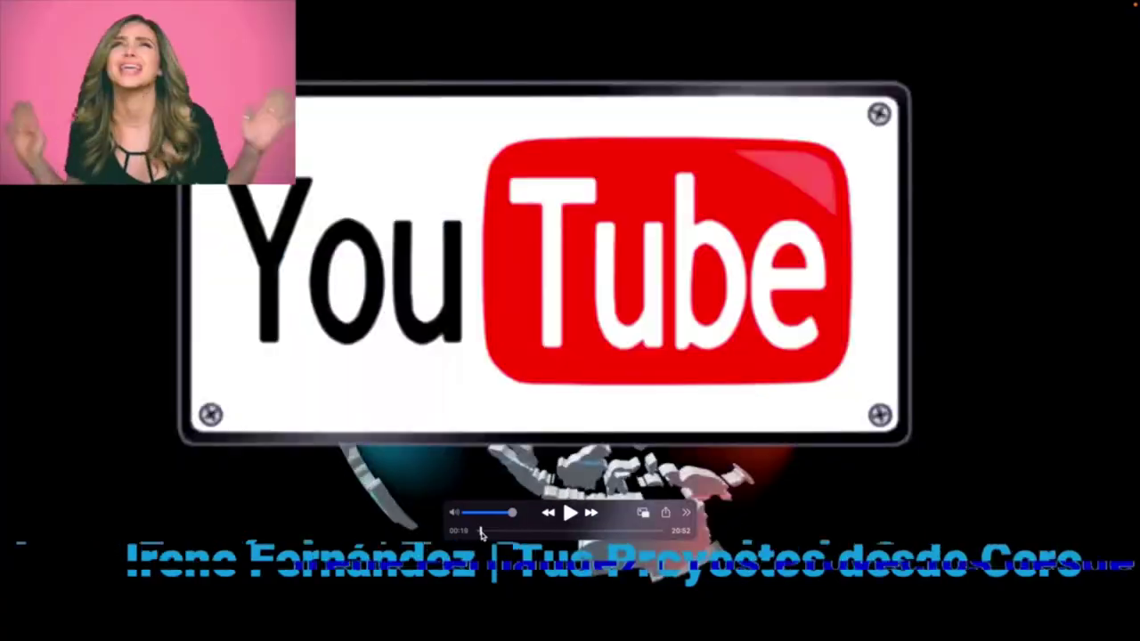
key("space")
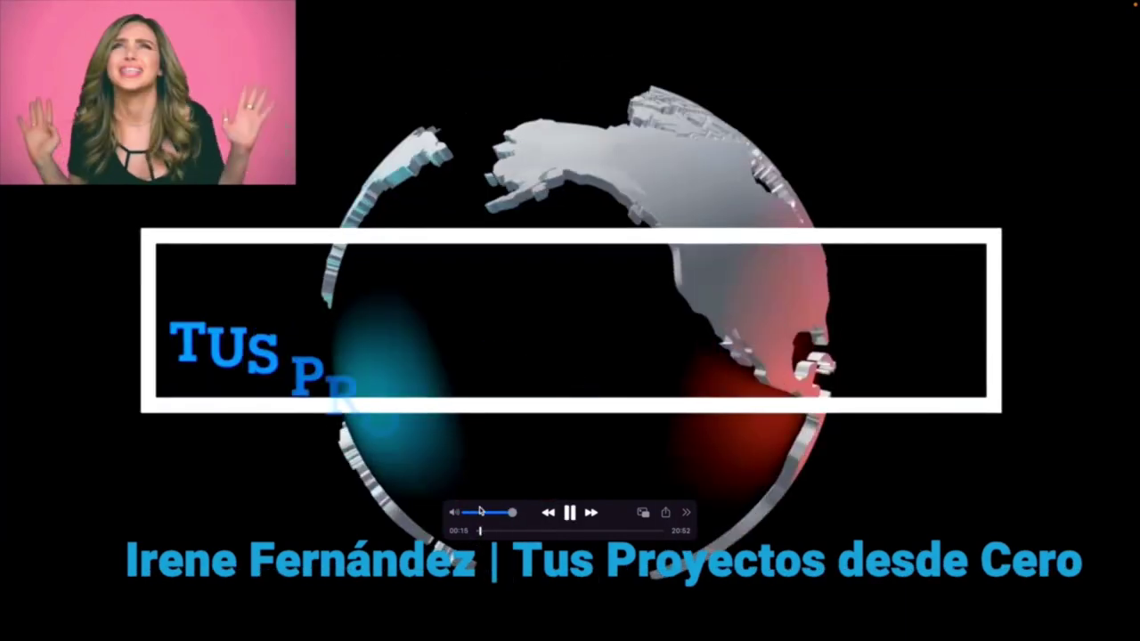